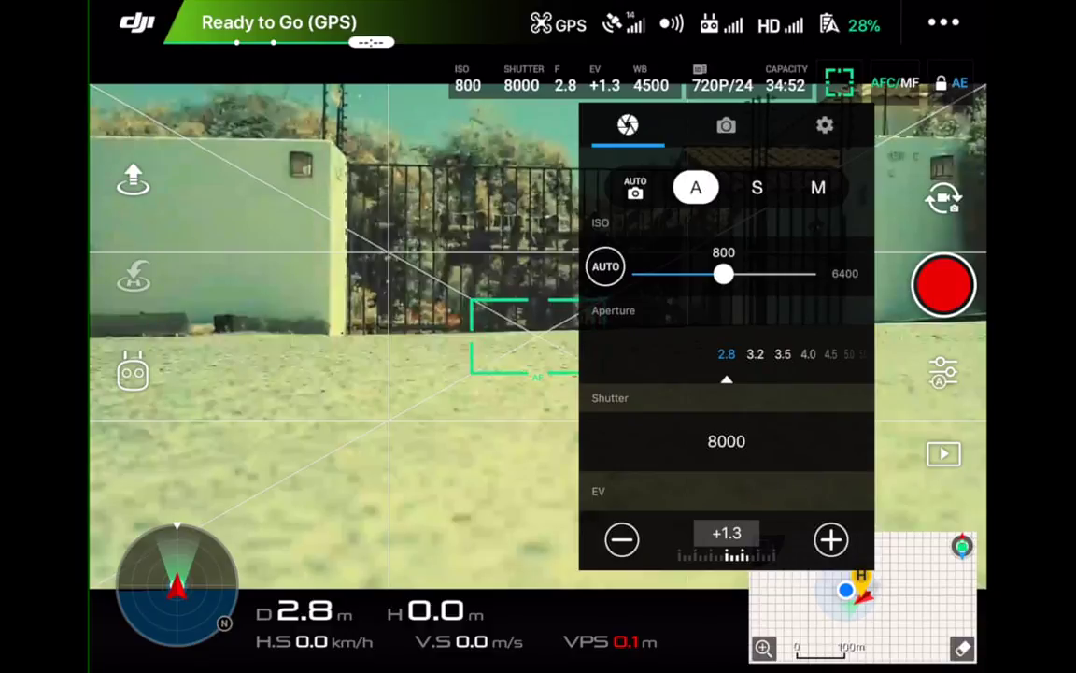
Step: Set the video coding to h264 and the colour profile to D-Cinelike
click(824, 125)
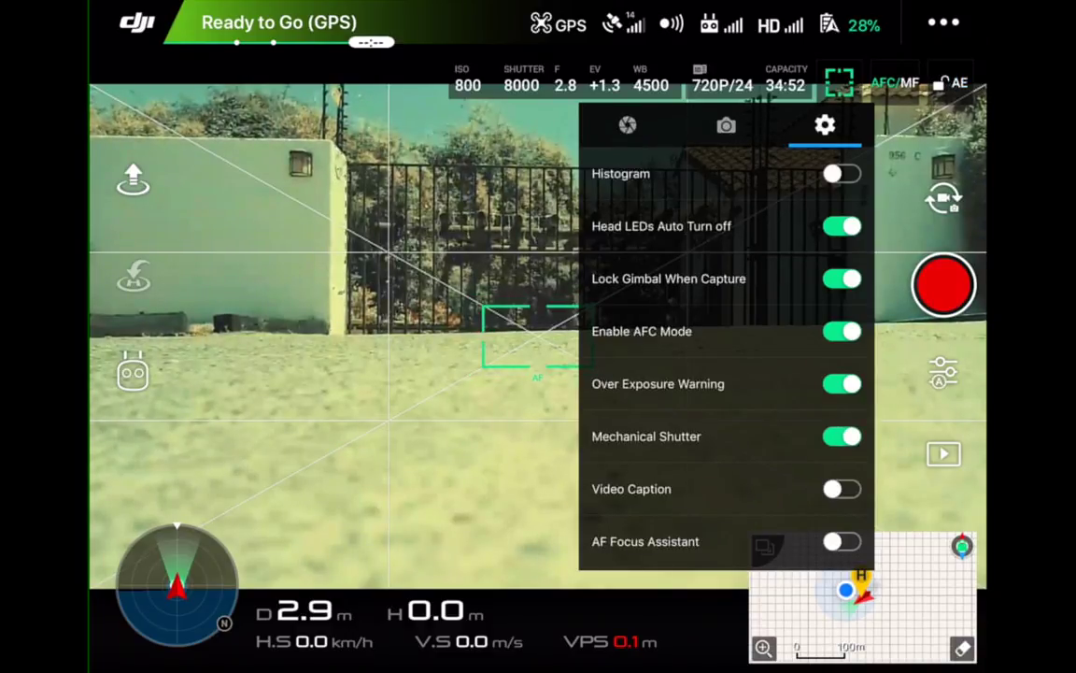
click(725, 125)
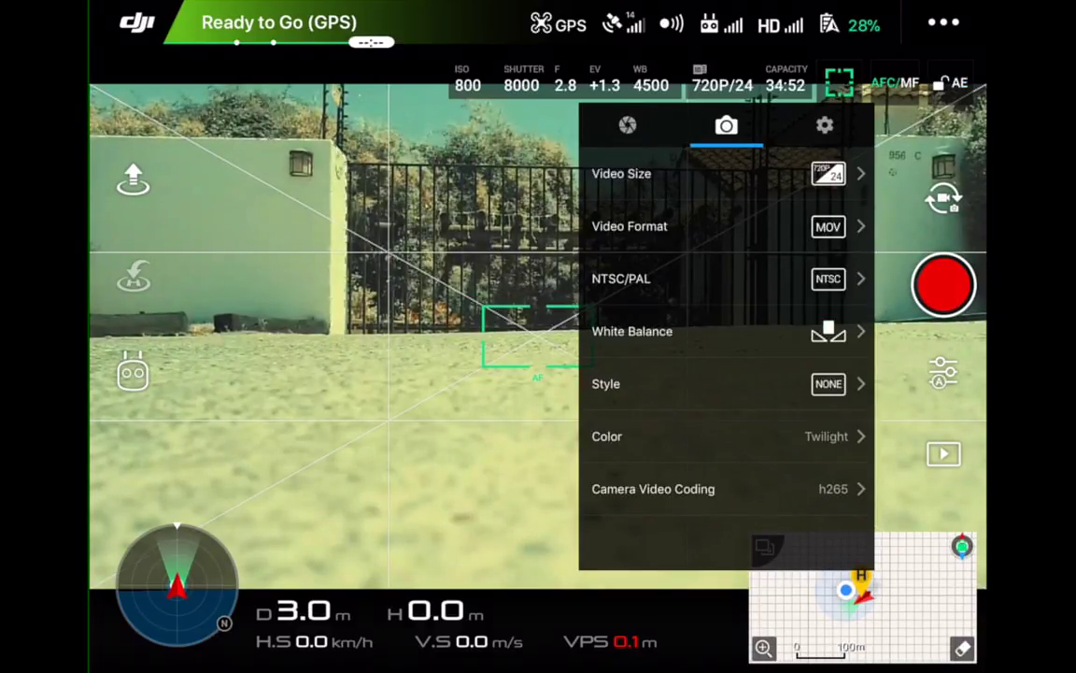
click(653, 489)
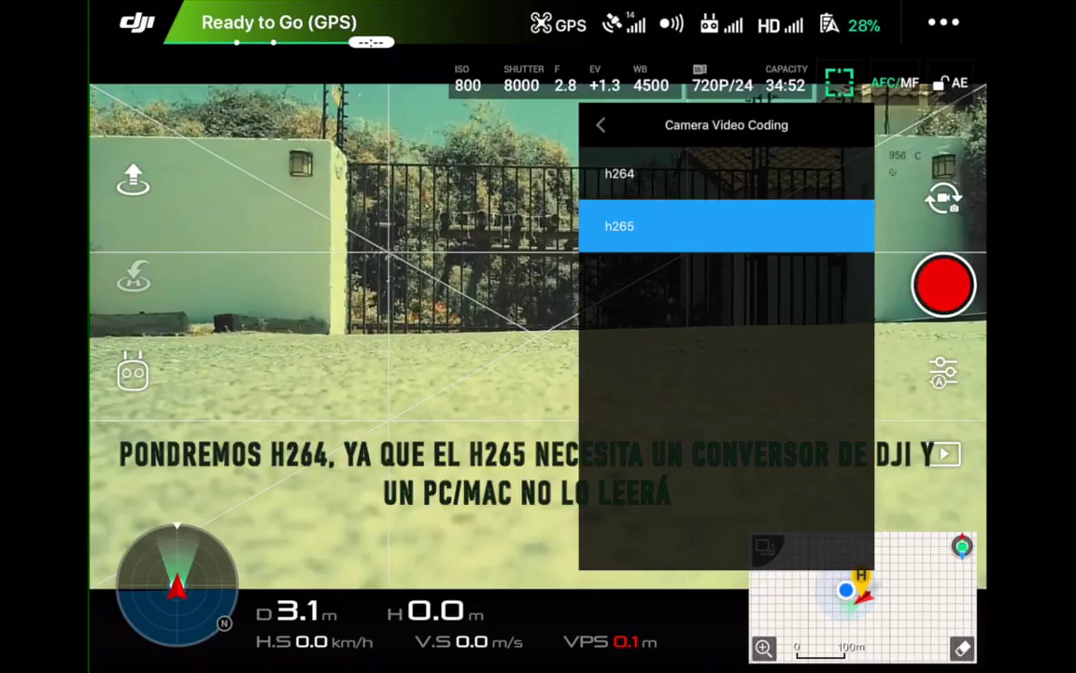
click(654, 173)
click(600, 124)
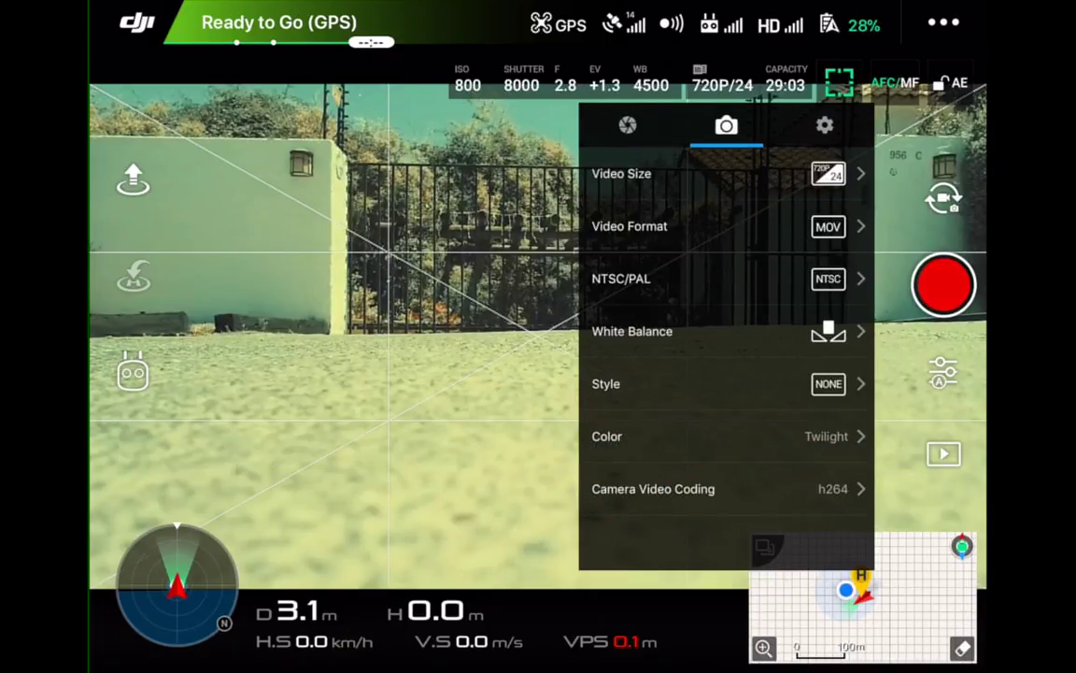
click(653, 436)
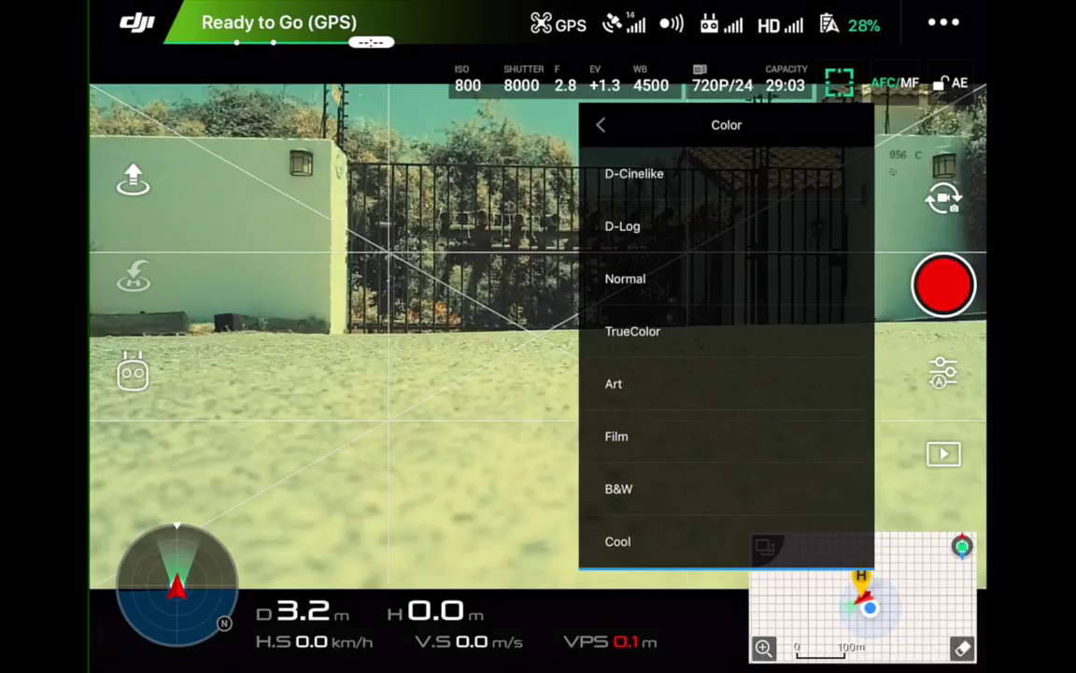
click(634, 173)
click(601, 124)
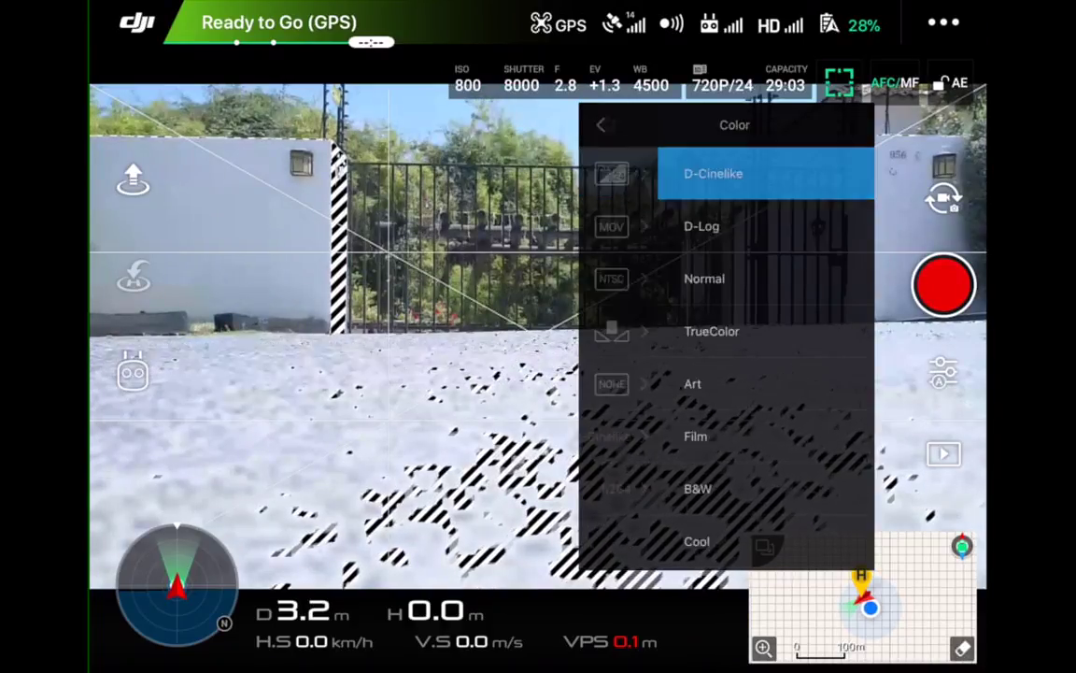
Step: Choose the Custom picture style with sharpness, contrast and saturation all at -2
click(654, 382)
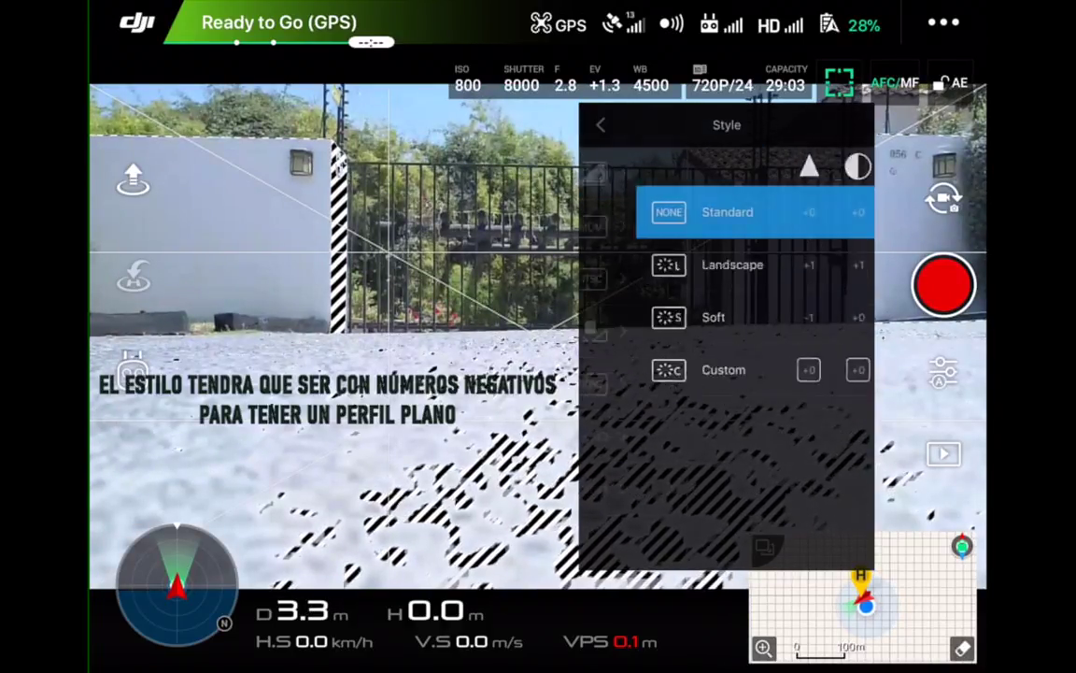
click(666, 369)
click(677, 422)
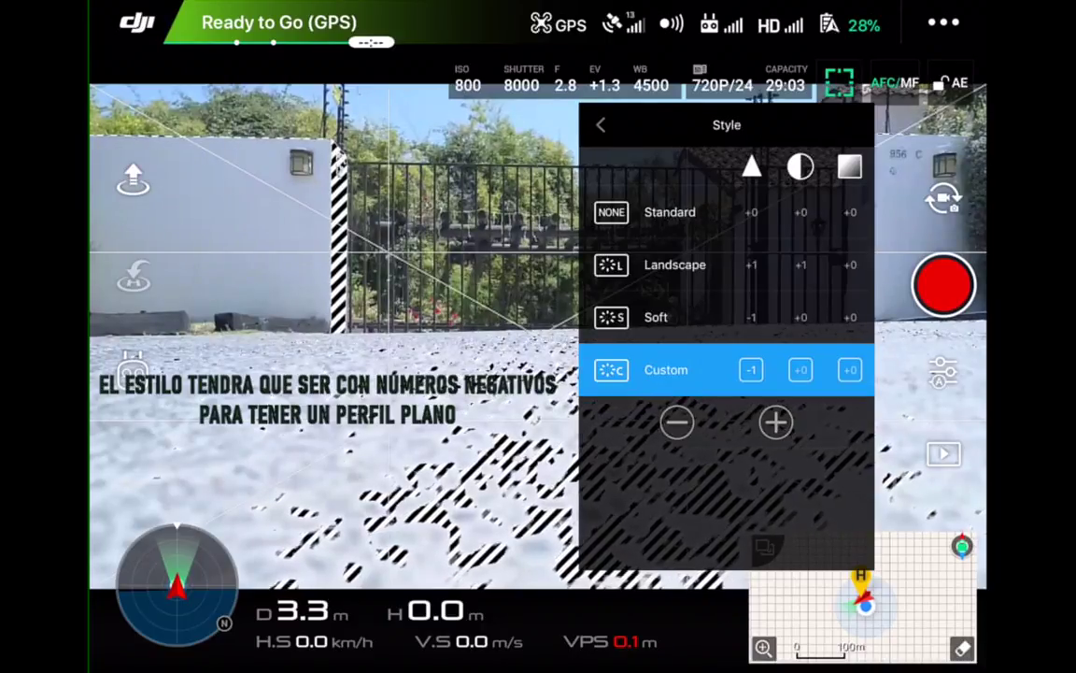
click(677, 422)
click(800, 369)
click(678, 422)
click(677, 423)
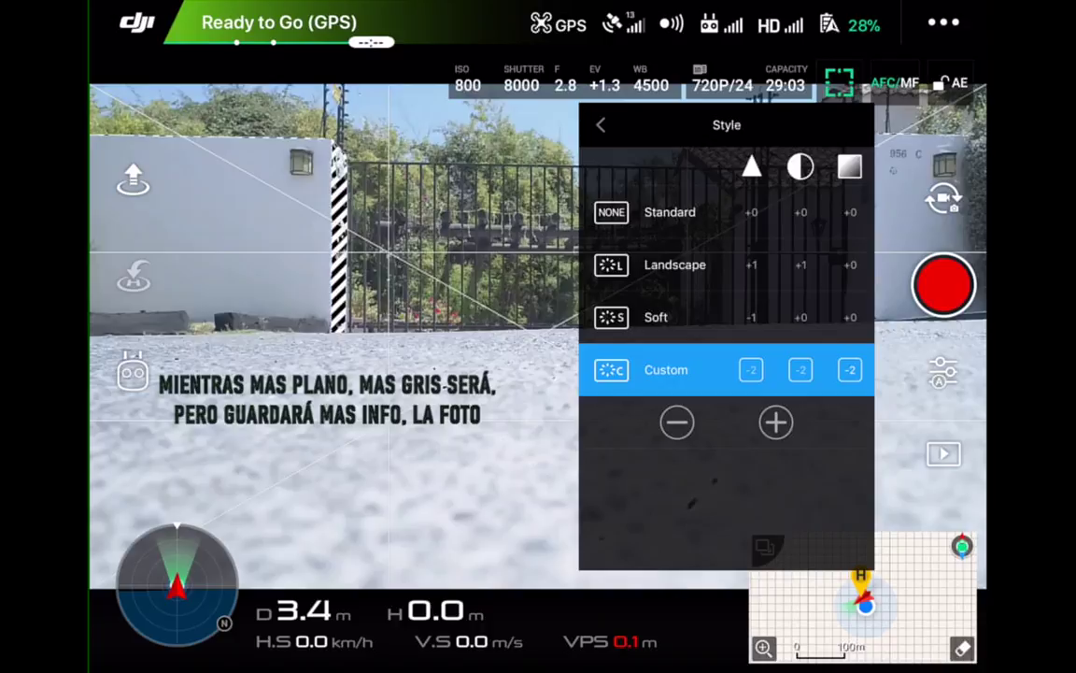
click(601, 125)
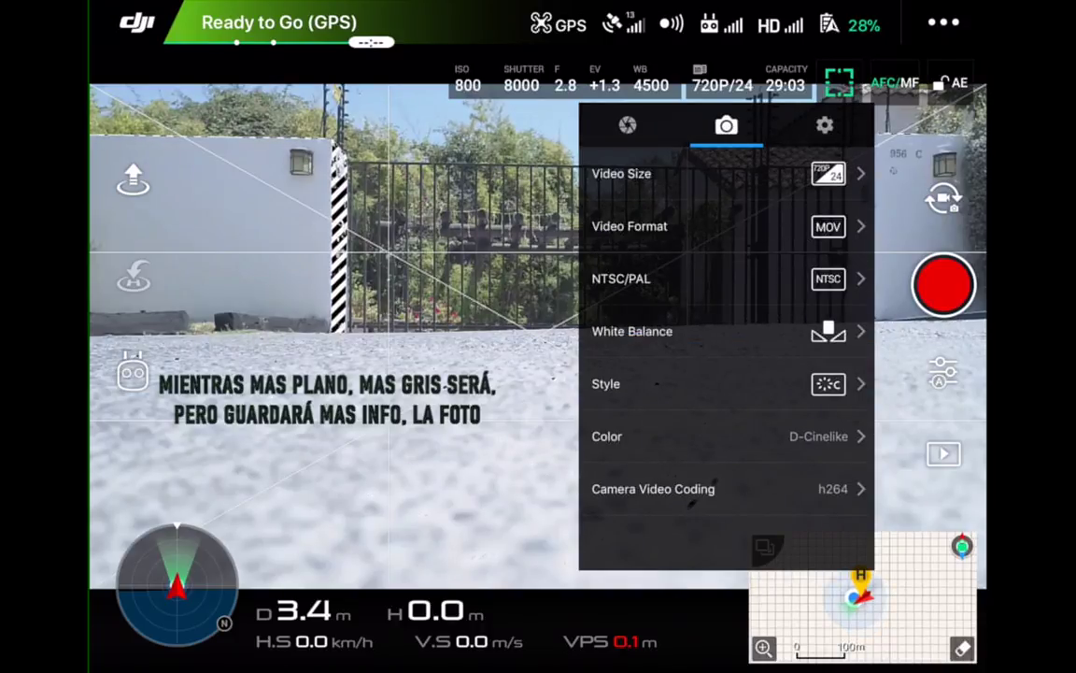
Step: Set white balance to Custom 5200K and keep the NTSC video standard
click(631, 331)
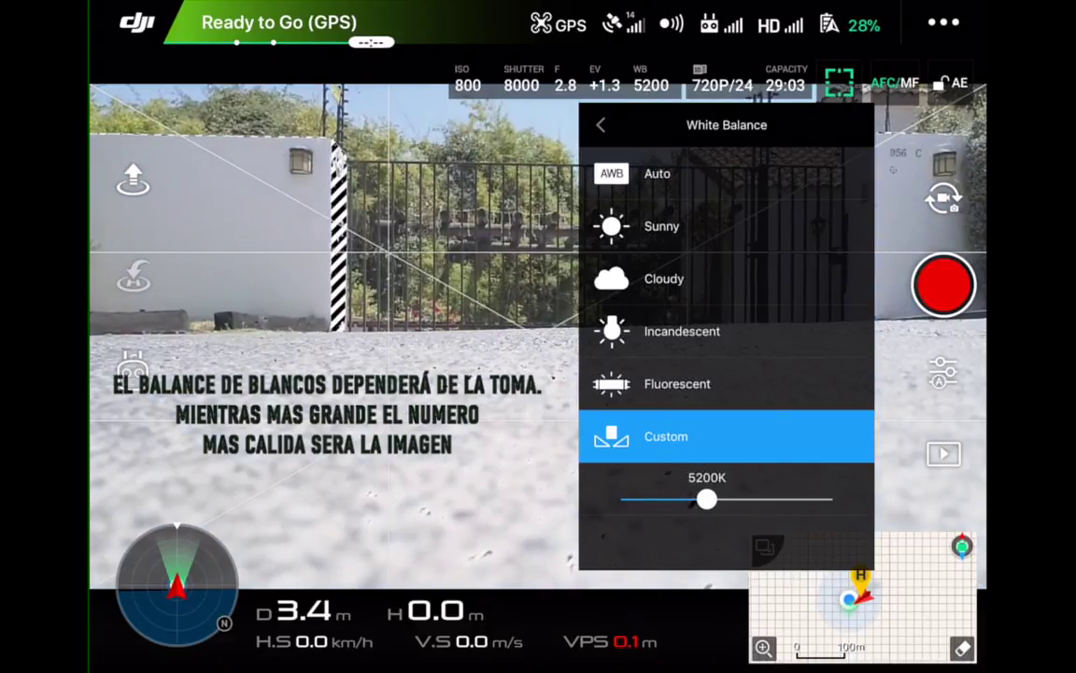
click(601, 124)
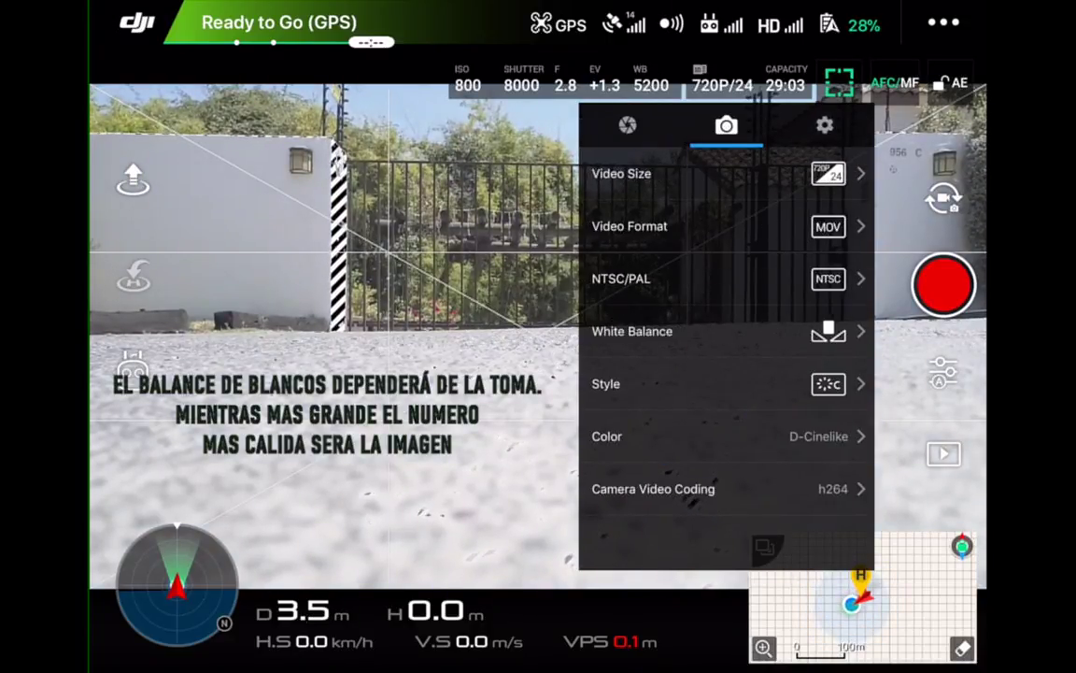
click(631, 278)
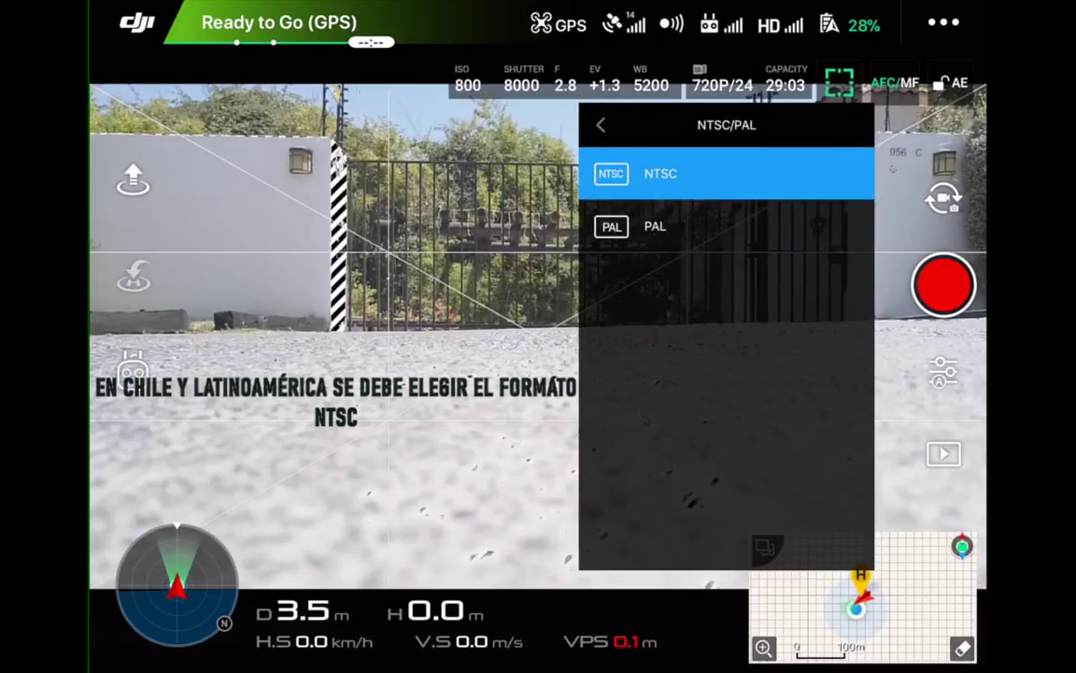
click(600, 124)
Step: Set the video size to 4096x2160 at 48fps
click(622, 173)
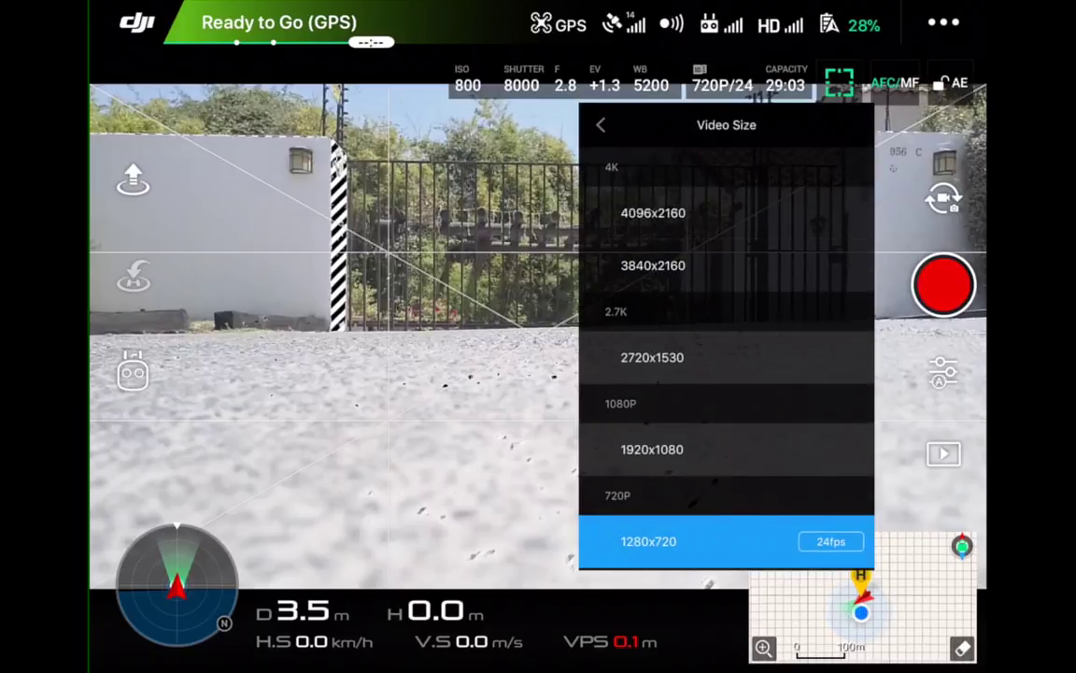
click(653, 213)
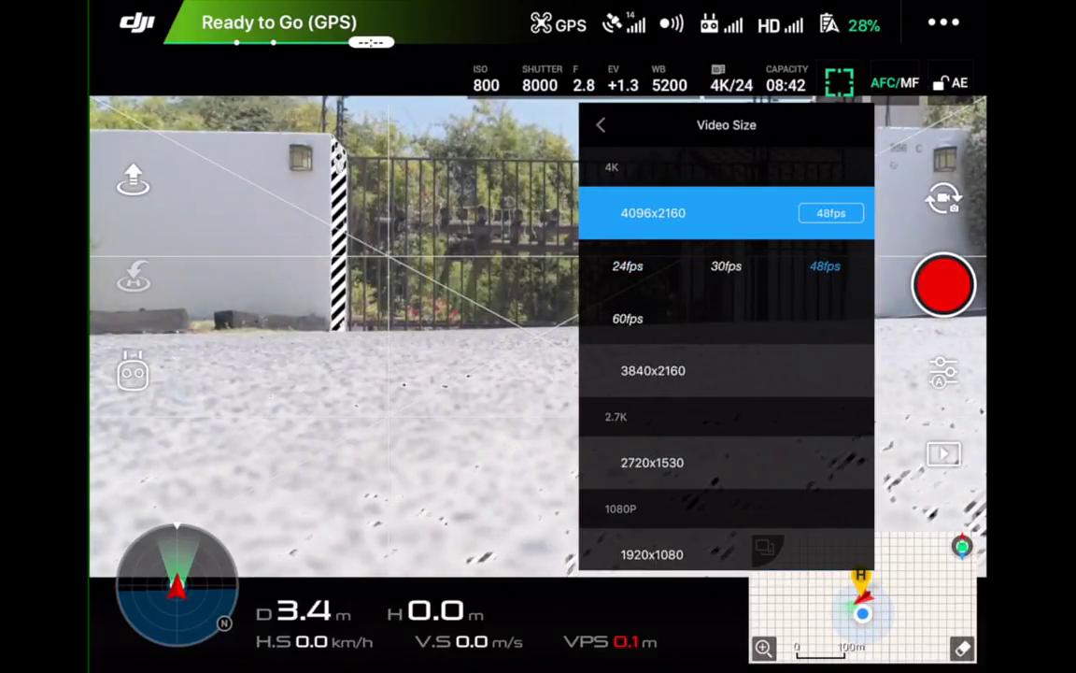
click(601, 124)
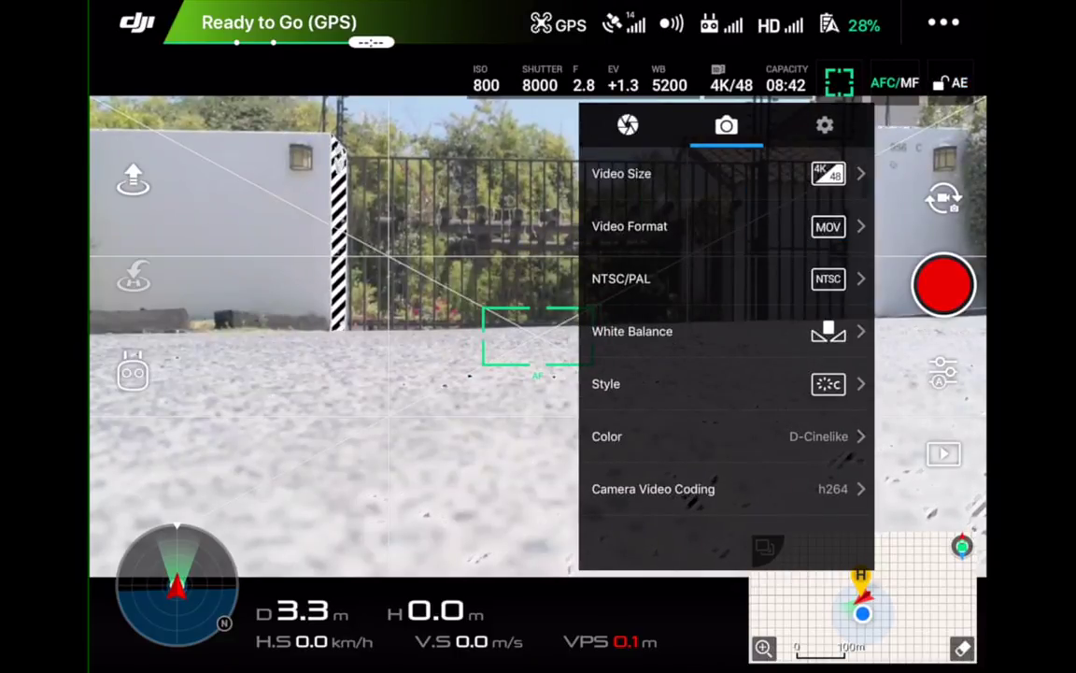
click(628, 124)
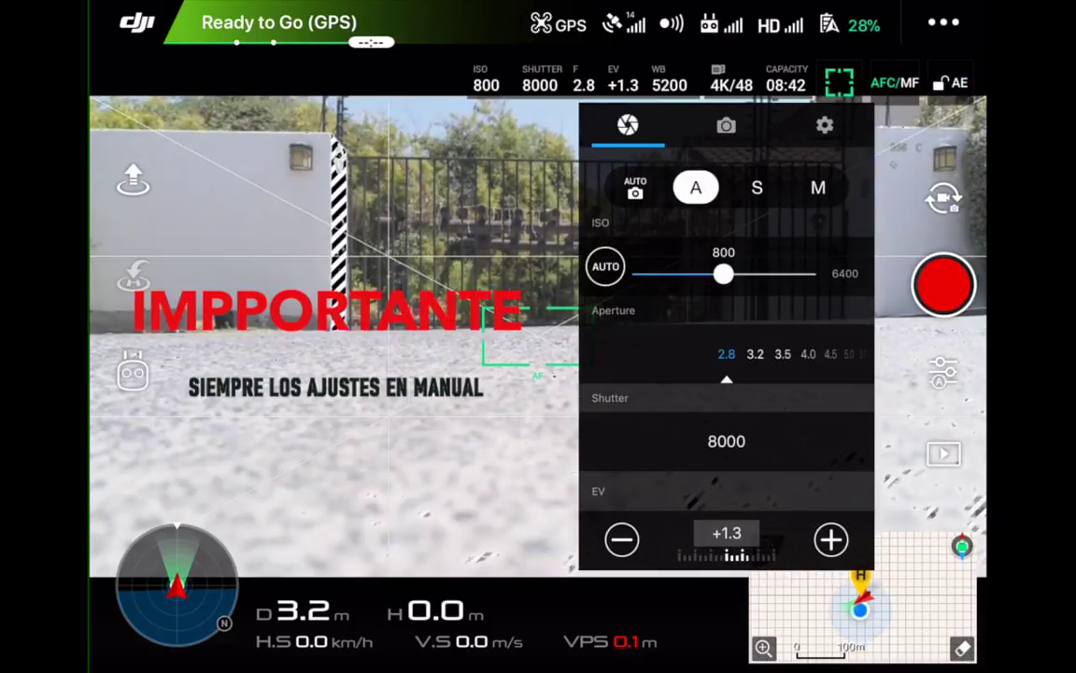
Step: Switch to manual exposure at ISO 100, shutter 240, with the aperture adjusted to f/11
click(819, 187)
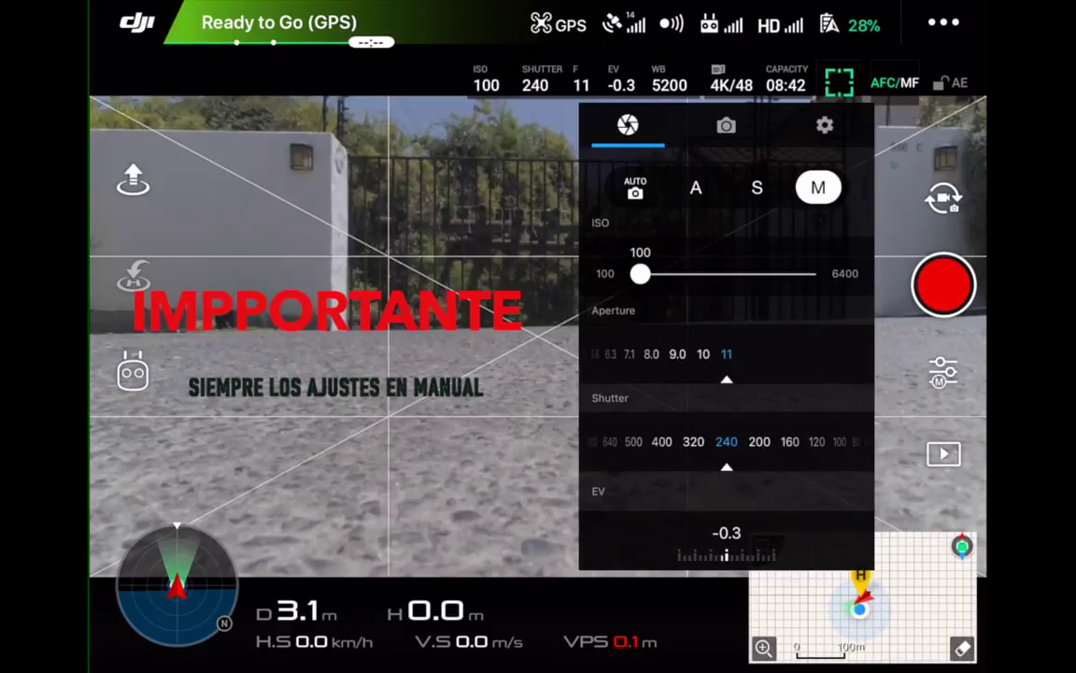
mouse_move(654, 354)
mouse_down()
mouse_move(803, 353)
mouse_move(623, 353)
mouse_up()
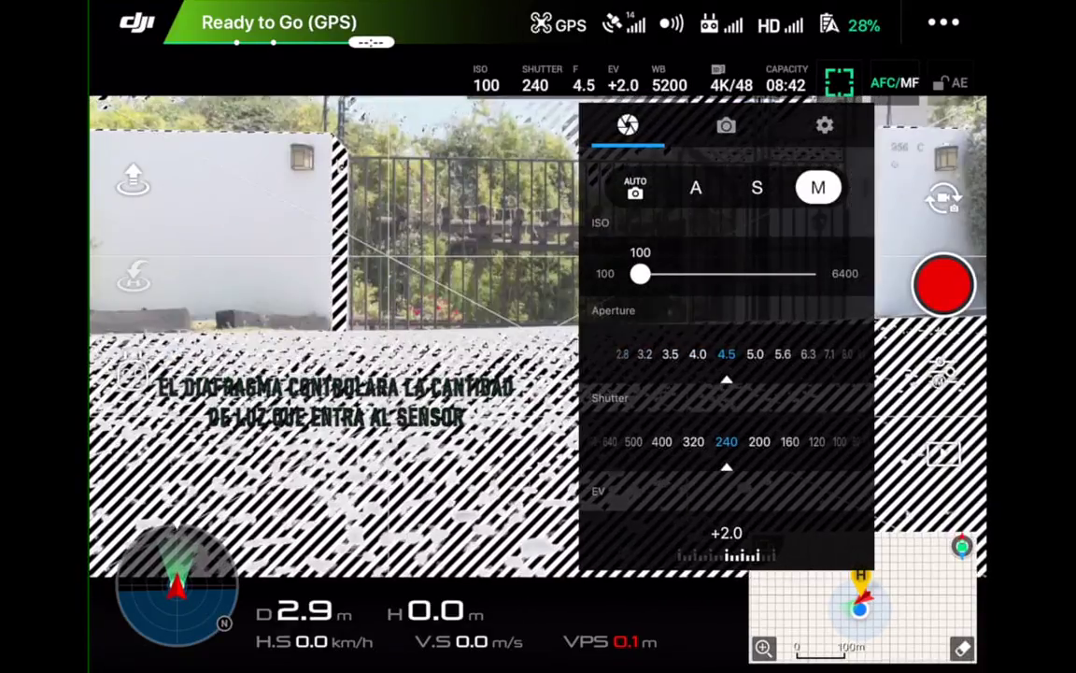
drag(781, 353, 714, 353)
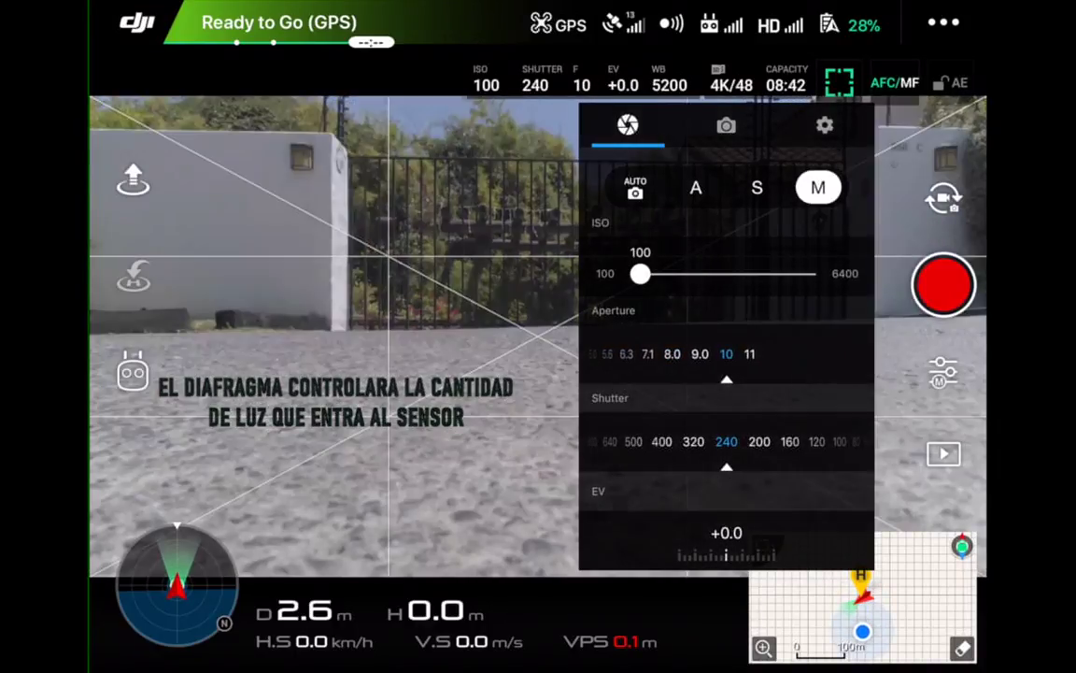
click(824, 124)
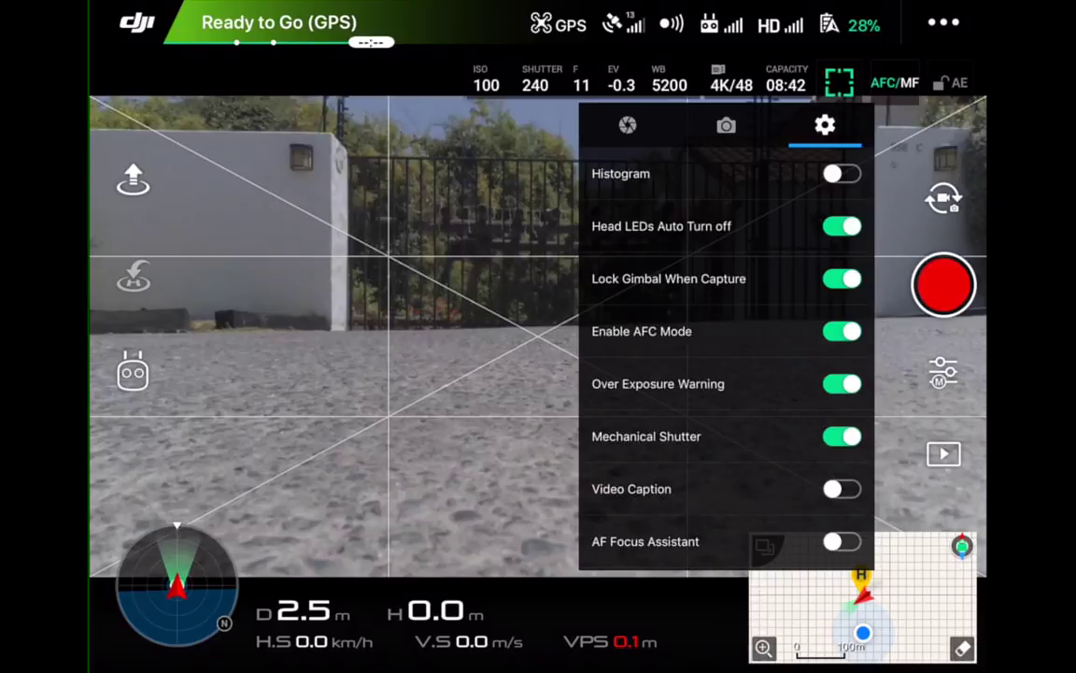
Step: Scroll down to the Grid setting and select the Grid + Diagonals overlay
scroll(726, 355, down, 1)
scroll(726, 355, up, 1)
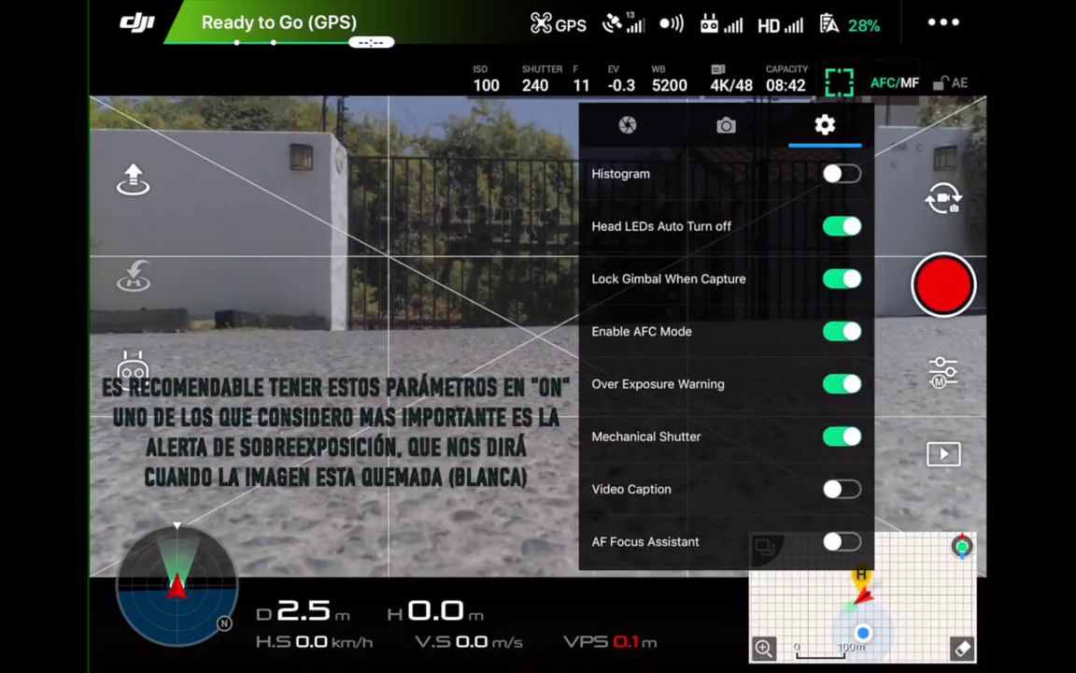
scroll(726, 355, down, 1)
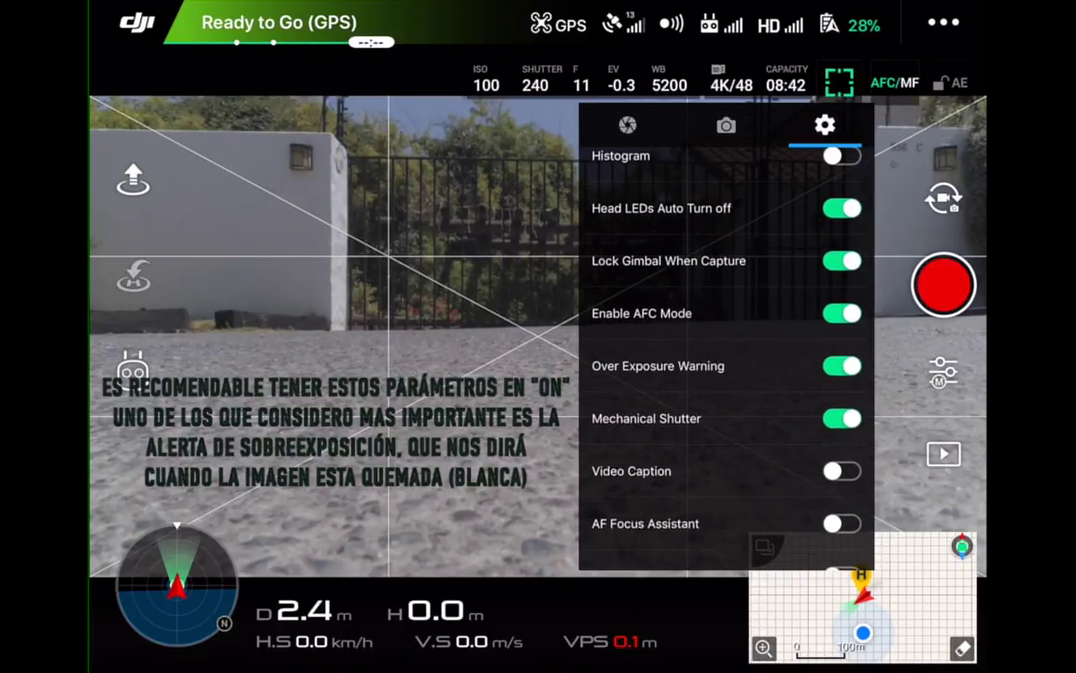
scroll(726, 355, down, 1)
scroll(725, 355, down, 1)
scroll(725, 355, down, 1)
scroll(726, 355, down, 1)
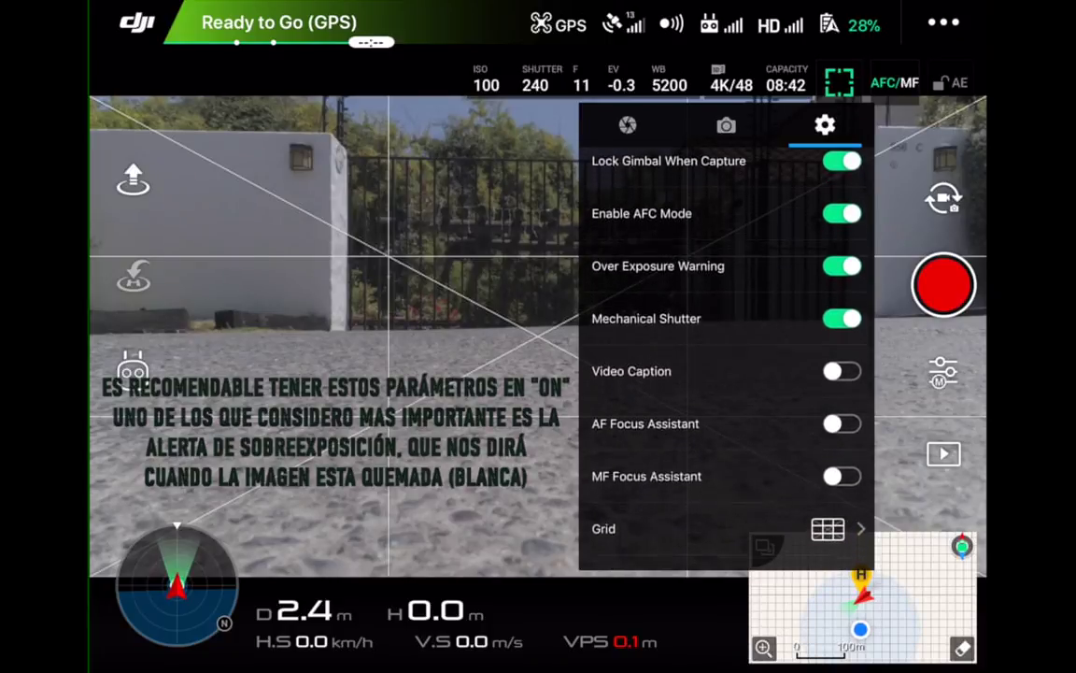
scroll(726, 355, down, 1)
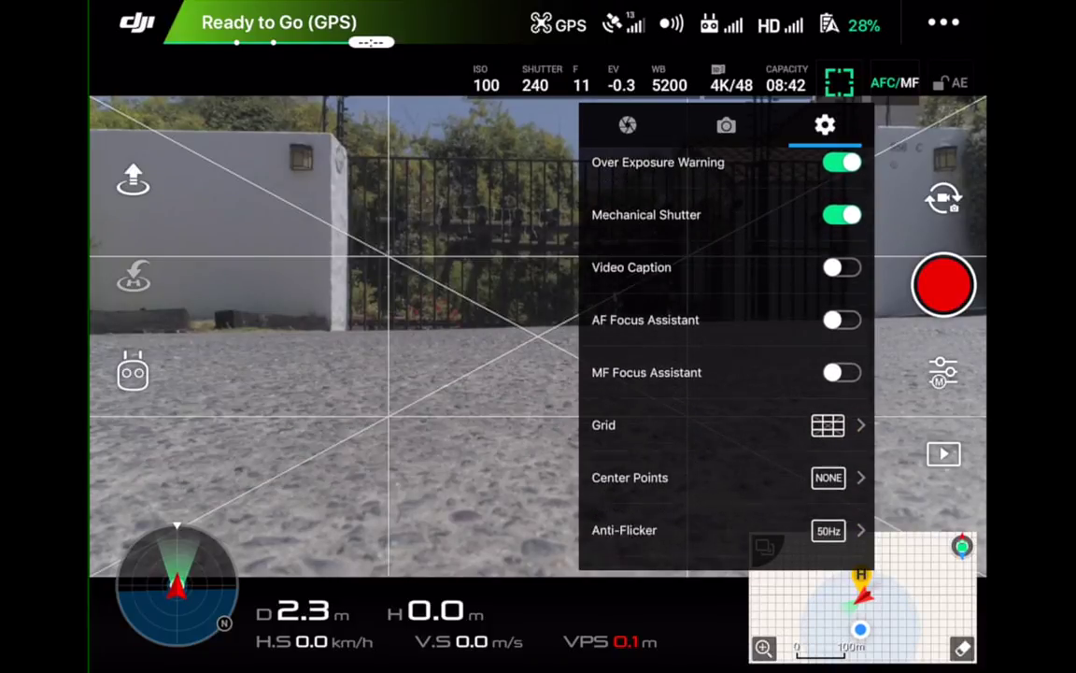
scroll(726, 355, down, 1)
scroll(726, 355, down, 1)
scroll(726, 355, down, 1)
scroll(725, 355, down, 1)
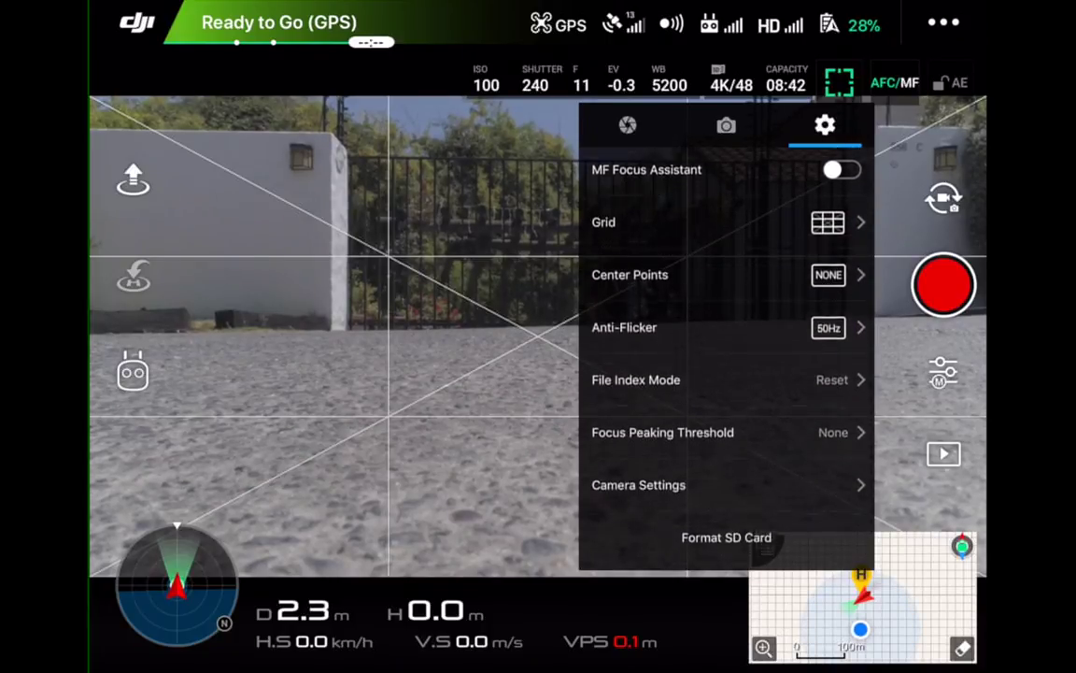
scroll(726, 355, down, 1)
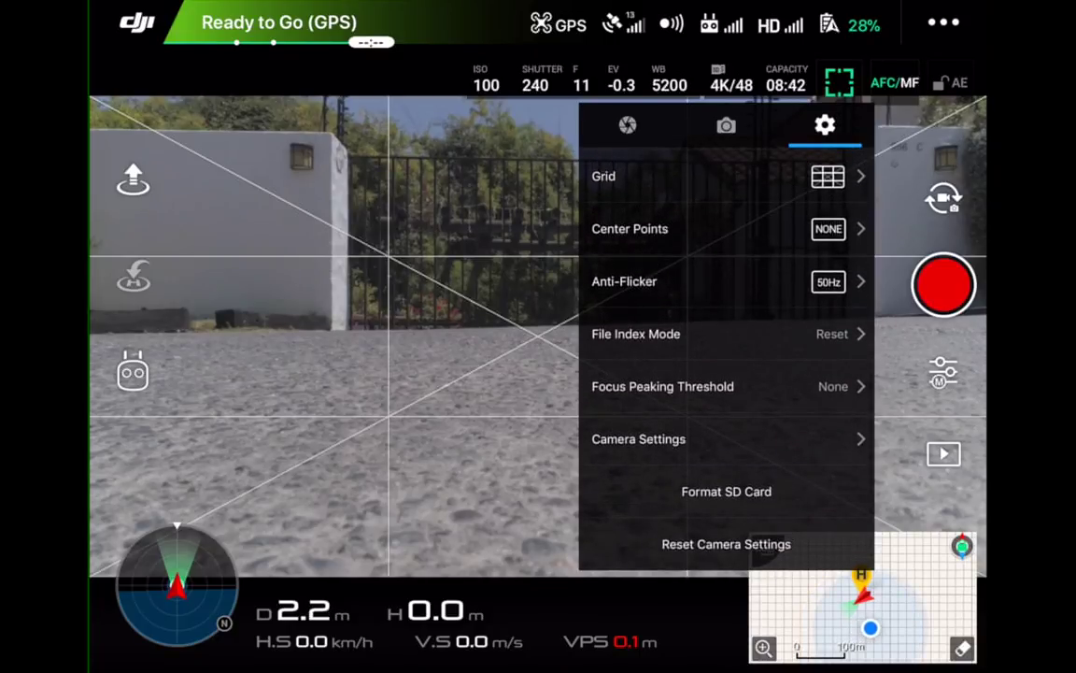
click(654, 176)
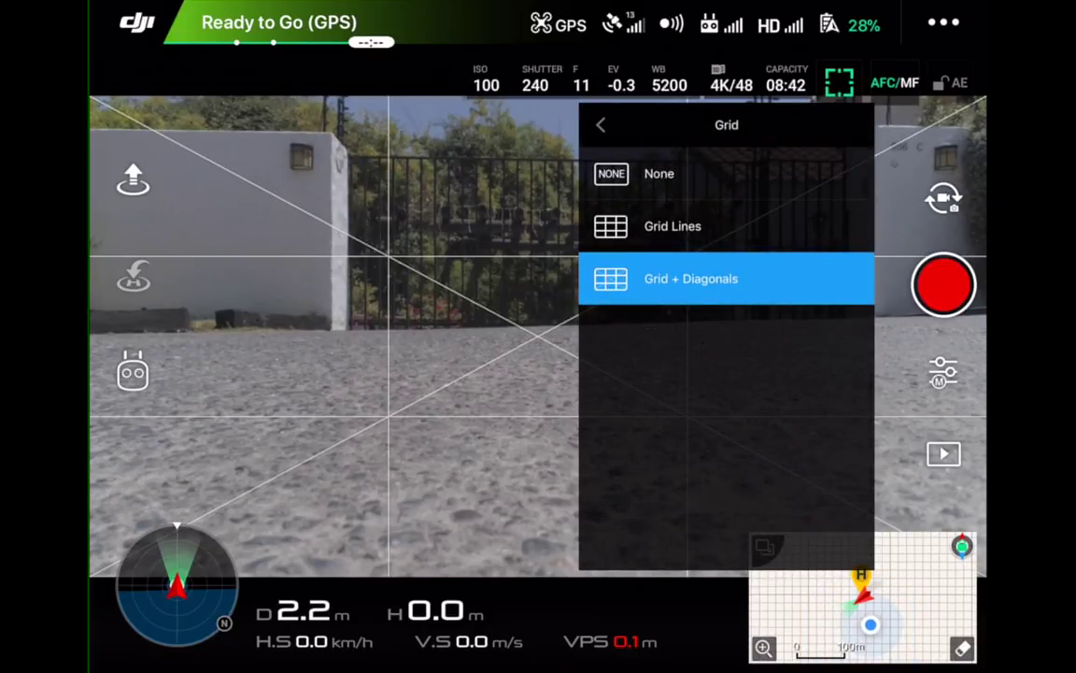
Step: Check exposure is ISO 100, shutter 240, f/11, and close the camera settings panel
click(600, 124)
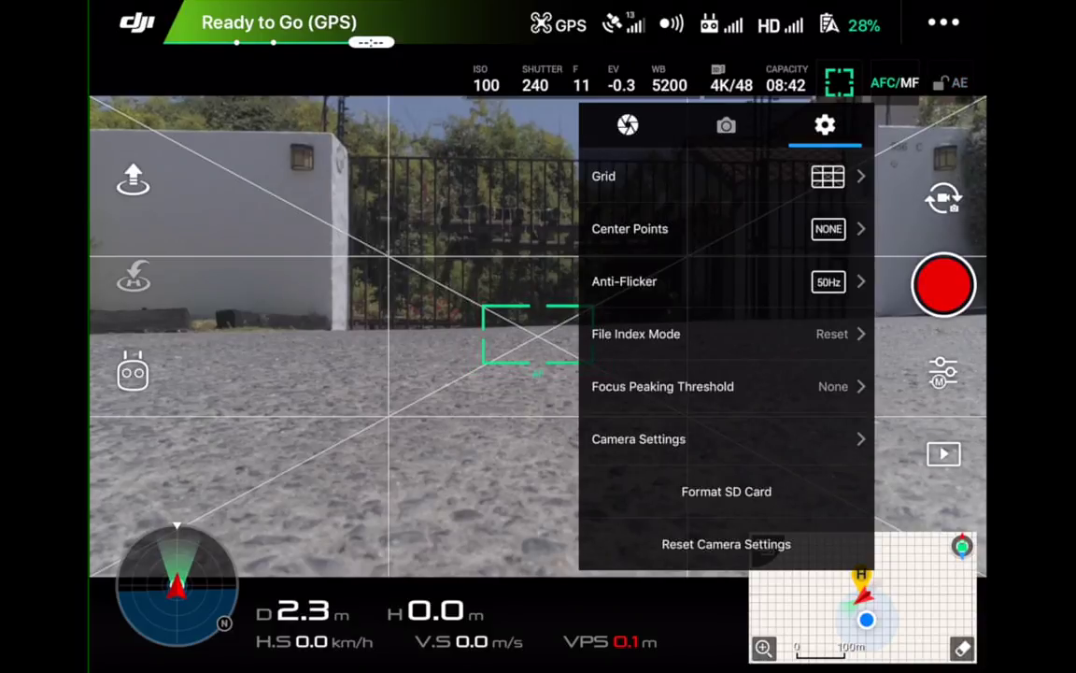
click(628, 124)
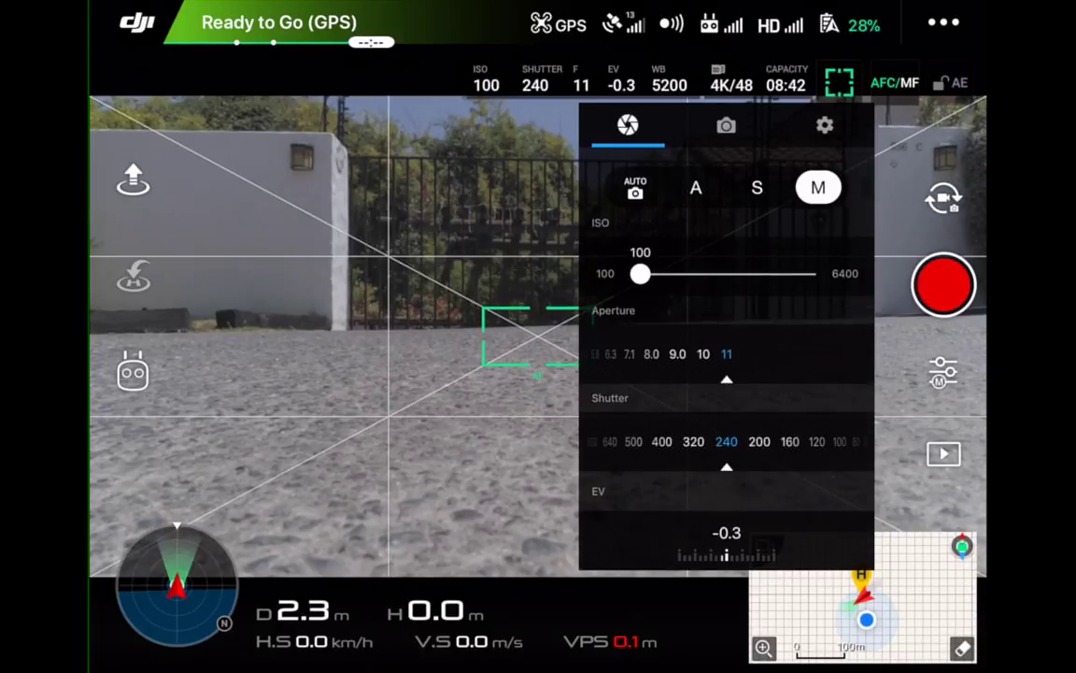
click(944, 371)
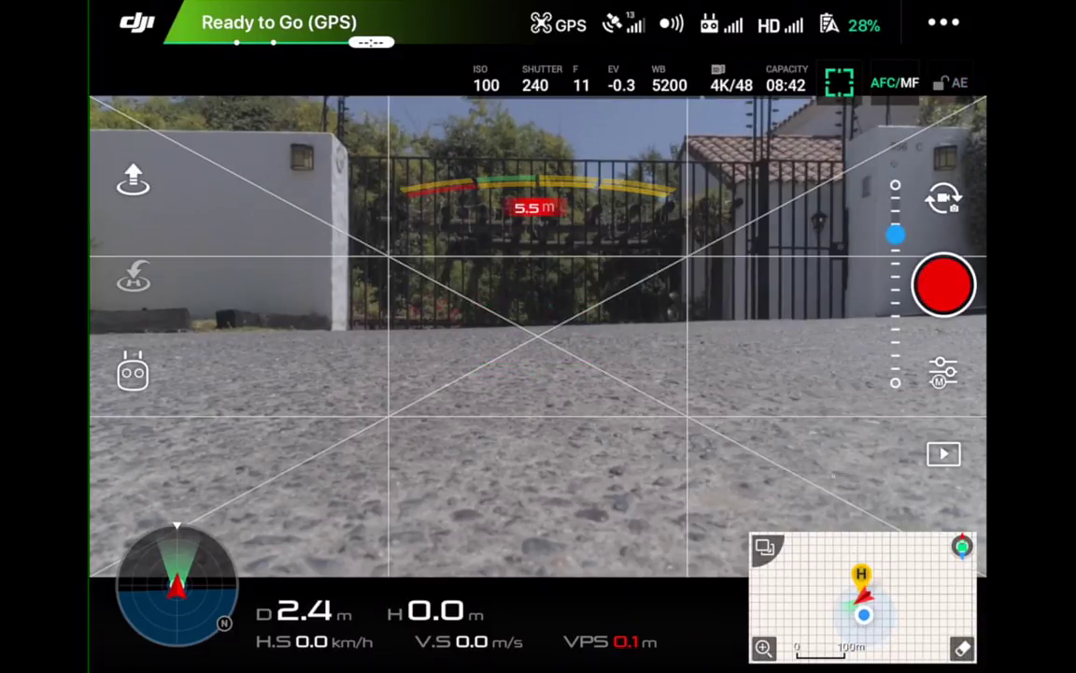
Step: Set the aperture to f/10, then open the picture Style options during the climb to 60 m
click(944, 372)
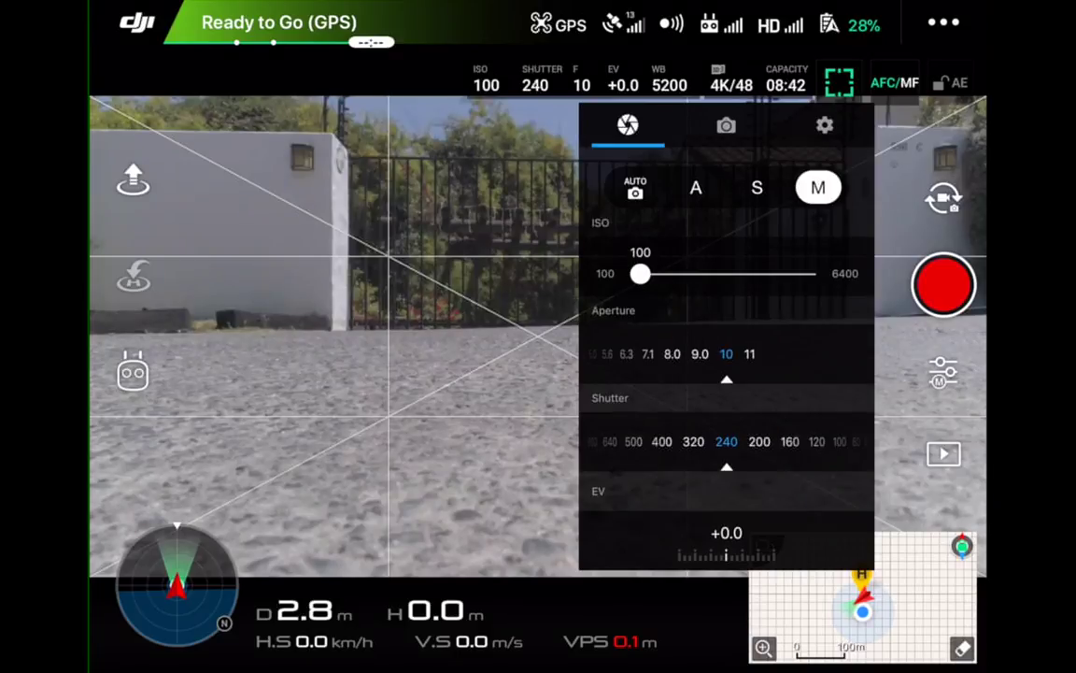
click(943, 372)
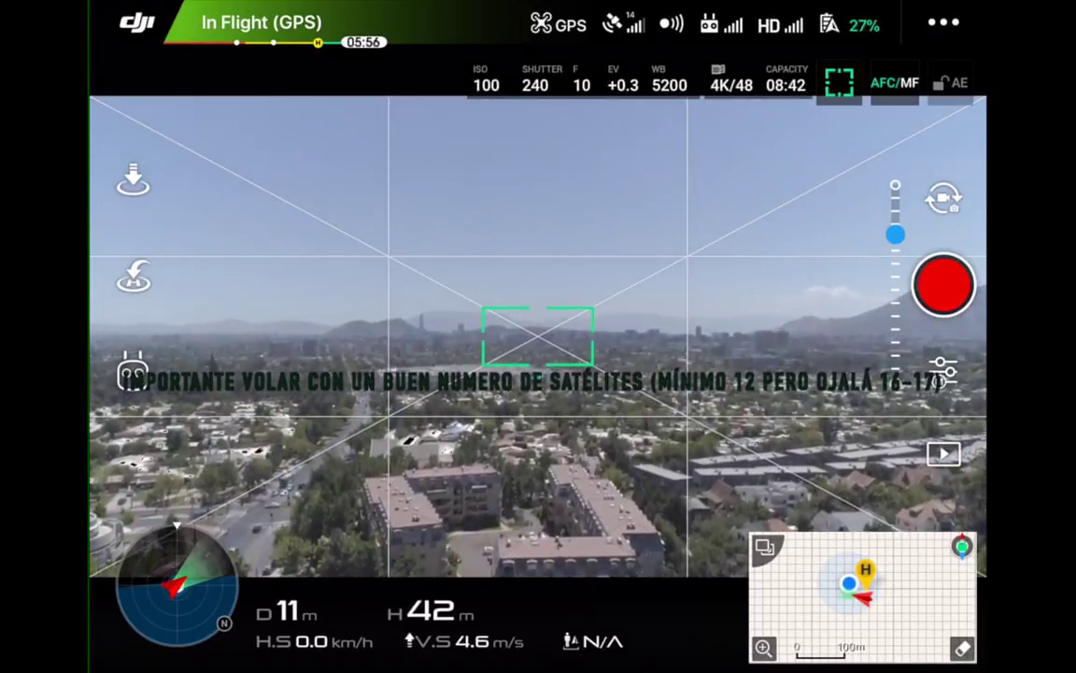
click(943, 369)
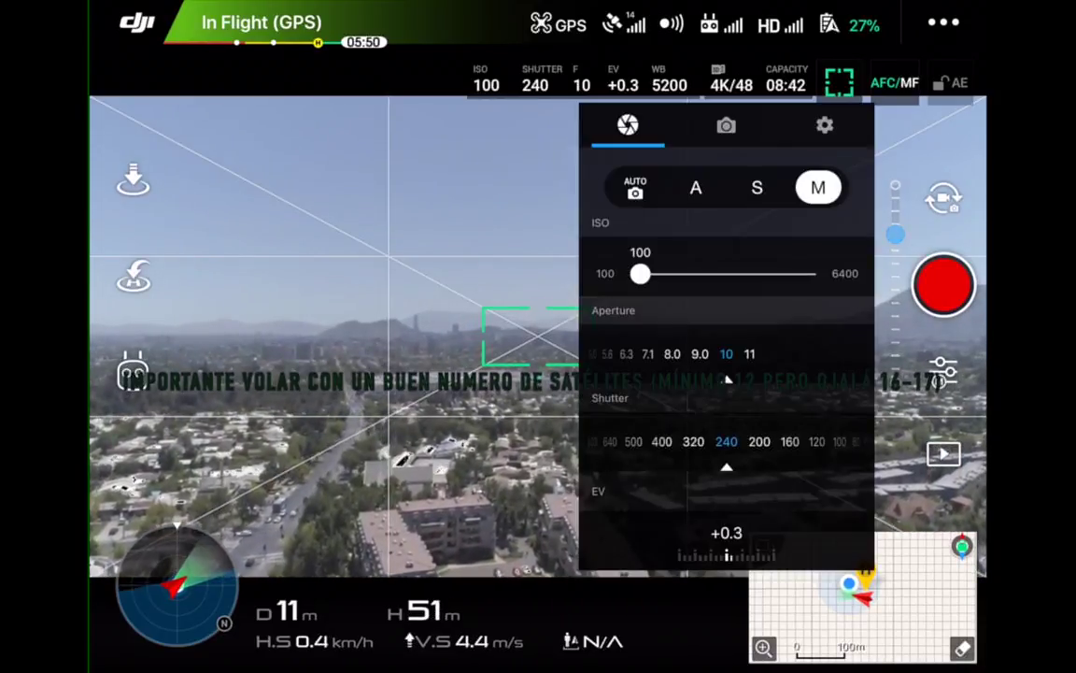
click(726, 125)
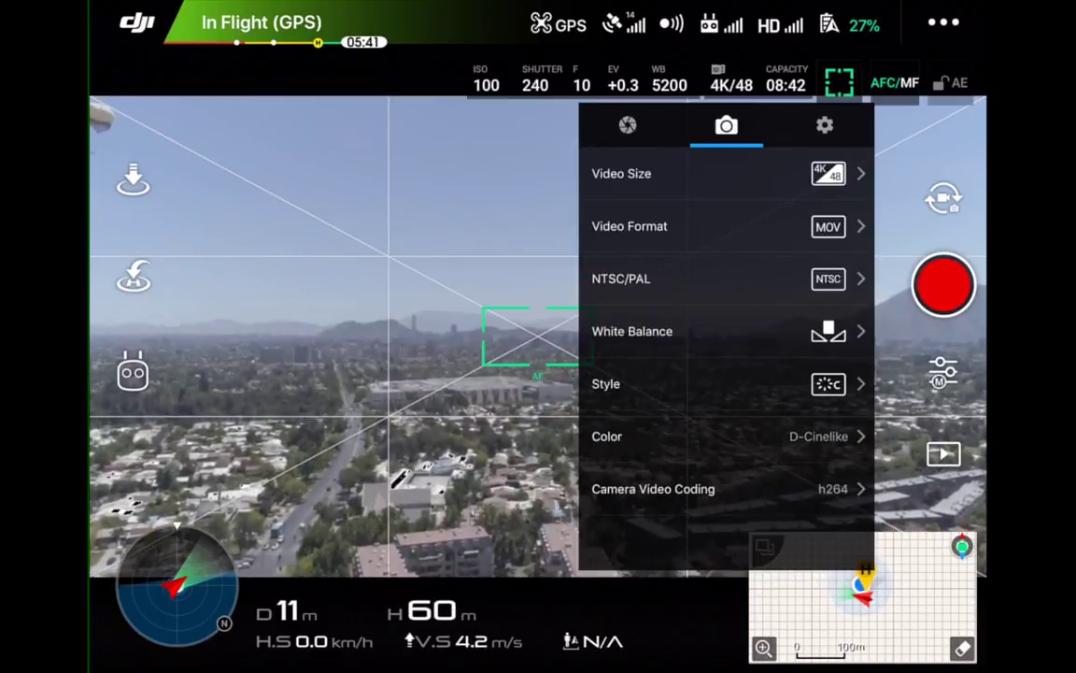
click(725, 383)
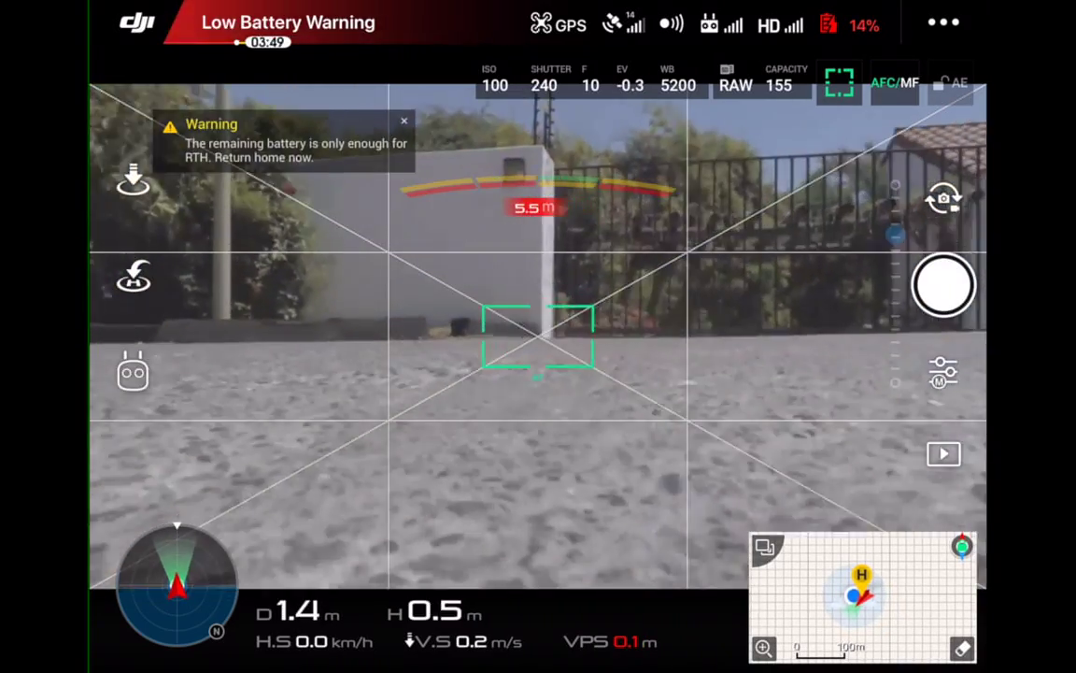
Step: After shooting RAW stills and landing, leave DJI GO 4 for the app switcher
drag(538, 668, 538, 355)
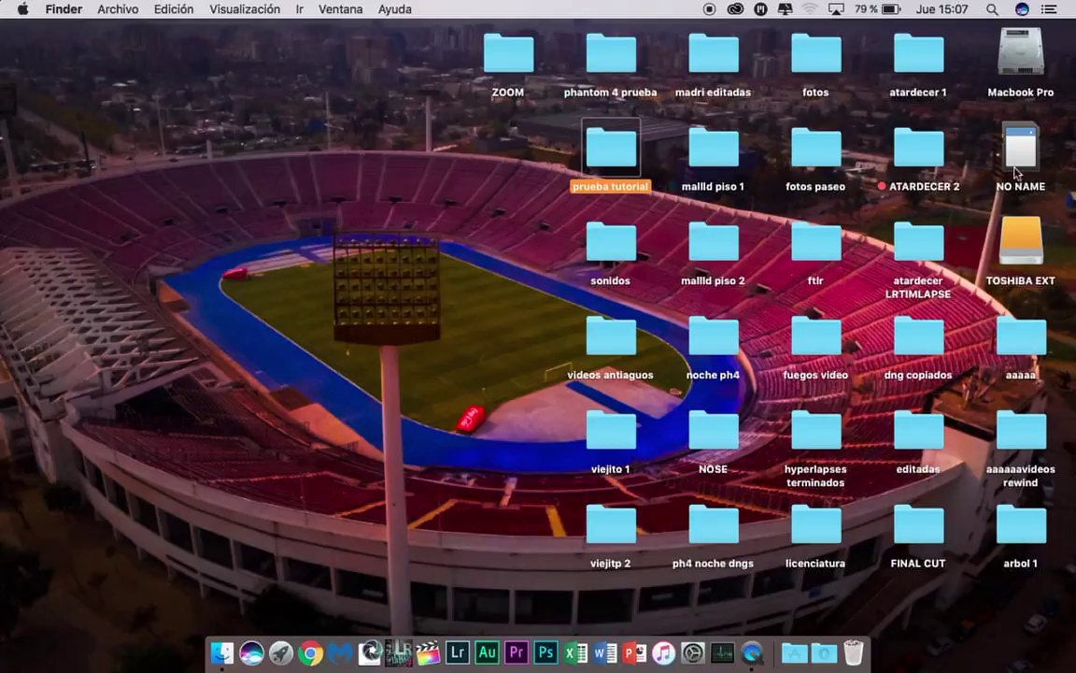
Step: Copy DJI_0192–DJI_0198 from NO NAME/DCIM/100MEDIA into prueba tutorial and eject the card
double_click(289, 132)
double_click(289, 131)
key(super+4)
click(241, 108)
key(Down)
key(Down)
key(Down)
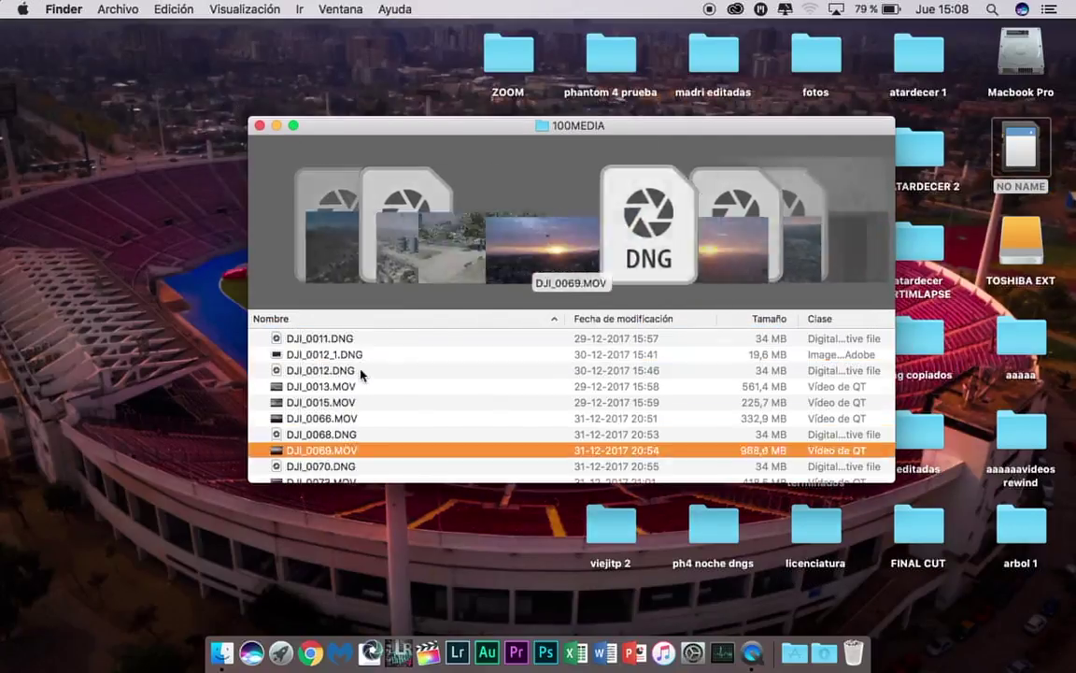
key(Down)
key(Down)
key(Down)
key(Down)
key(Down)
key(Down)
key(Down)
key(Down)
key(Down)
key(Down)
key(Down)
key(Down)
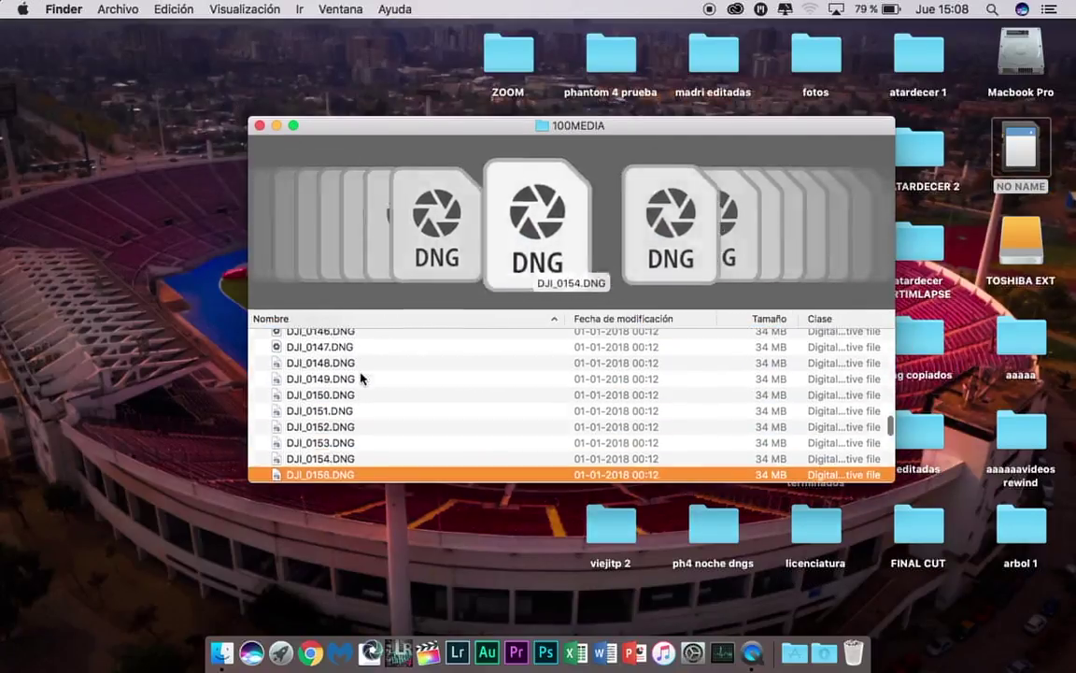
key(Down)
key(Down)
key(Down)
key(Down)
key(Down)
key(Down)
click(511, 379)
key(shift+Down)
key(shift+Down)
key(shift+Down)
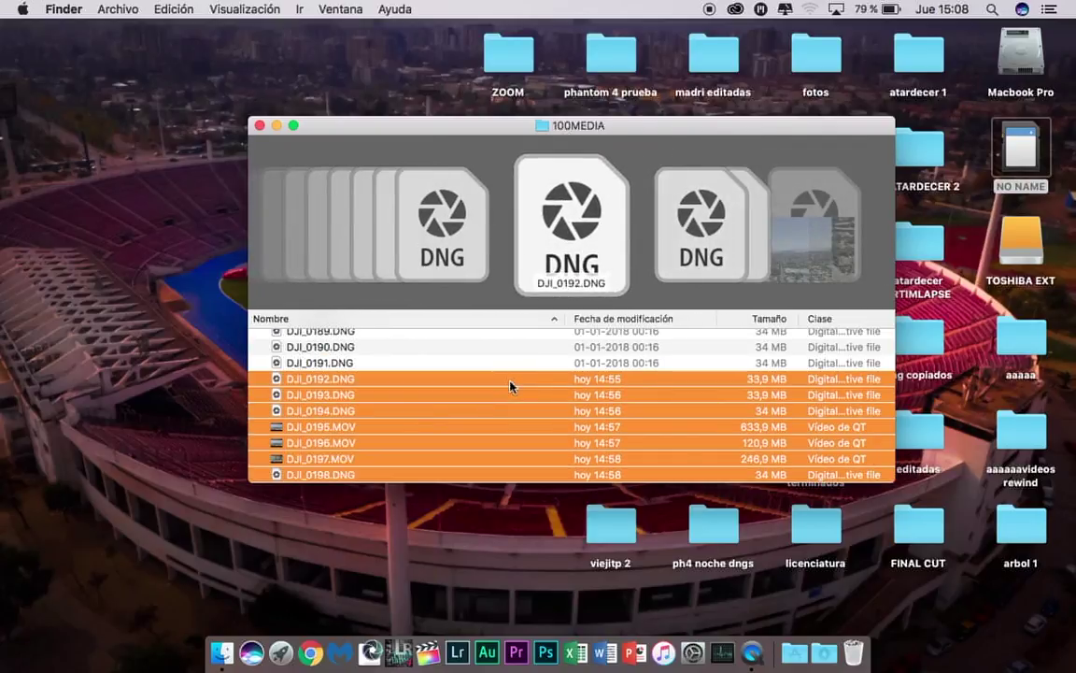
drag(459, 127, 7, 73)
mouse_move(103, 178)
mouse_down()
mouse_move(521, 213)
mouse_move(611, 151)
mouse_up()
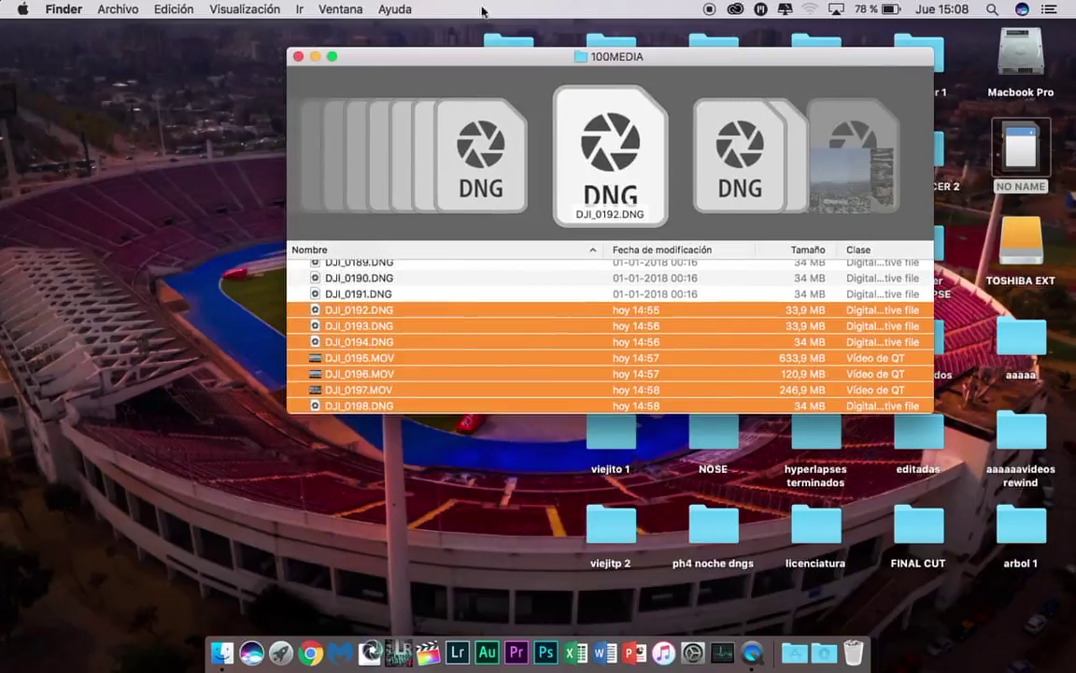
click(1018, 137)
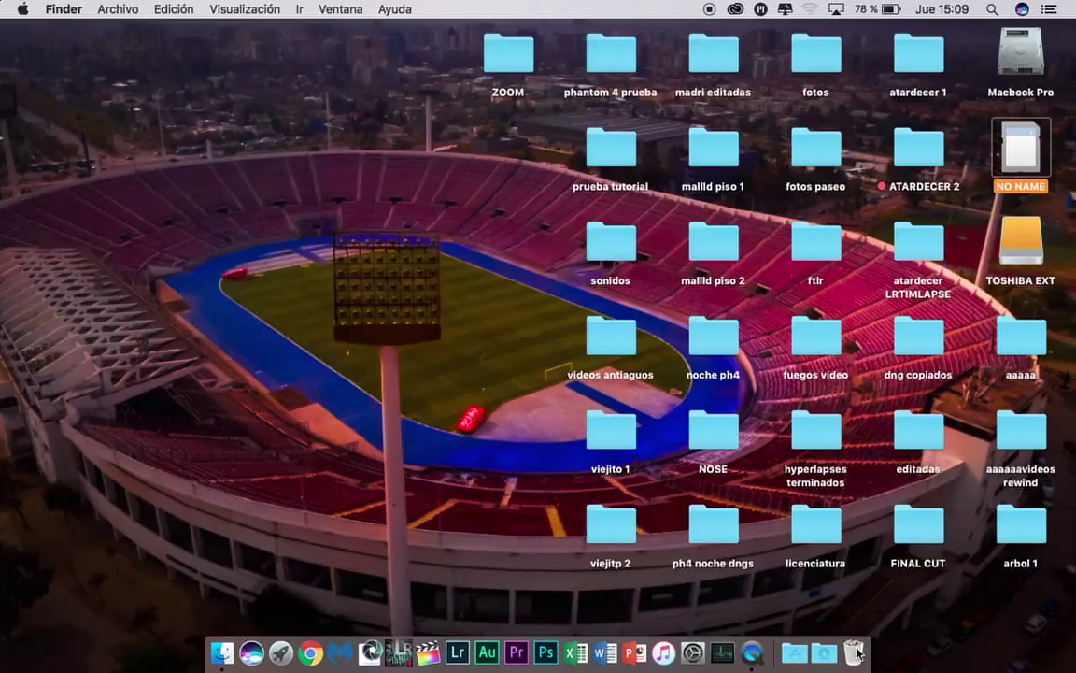
drag(1018, 137, 857, 653)
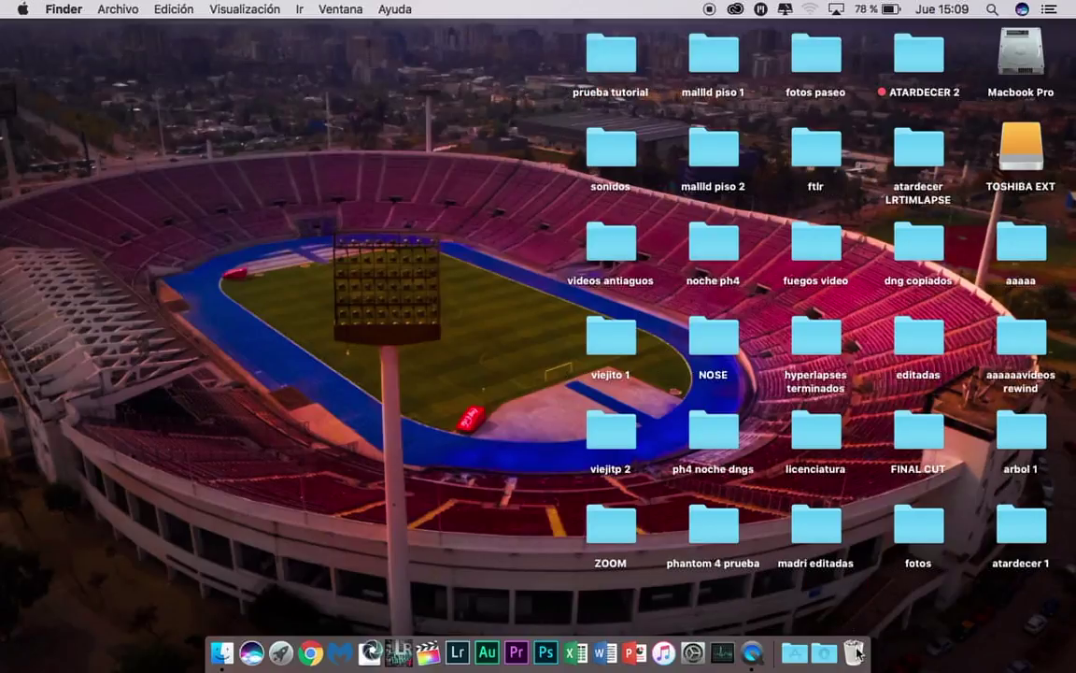
Step: Create a 'fotos' subfolder in prueba tutorial and move the four DNGs into it
double_click(611, 56)
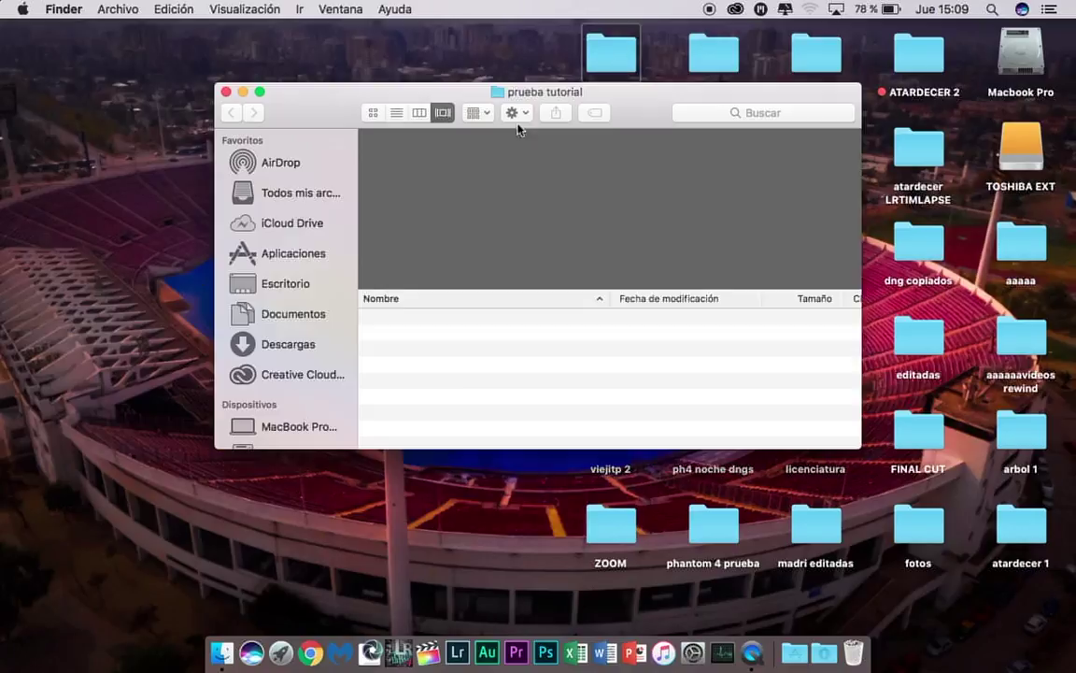
right_click(464, 429)
click(481, 437)
text(fotos)
key(Return)
click(408, 367)
shift+click(408, 320)
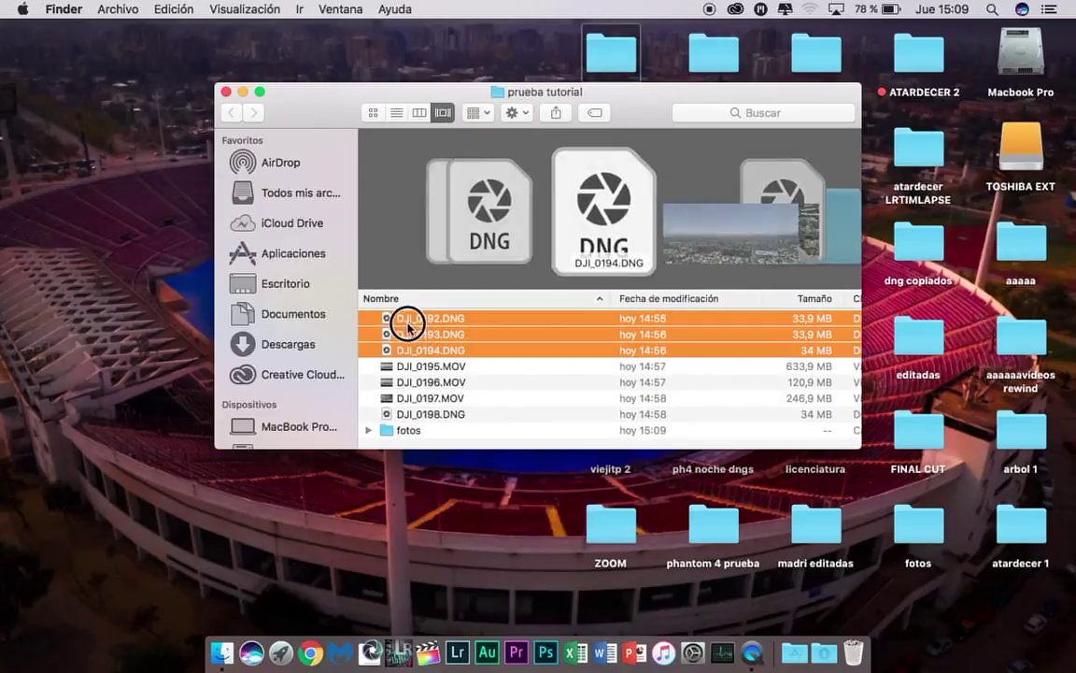
drag(408, 319, 408, 429)
drag(411, 361, 423, 383)
Step: Create a 'videos' subfolder and move the three MOV files (DJI_0195–0197) into it
key(super+shift+n)
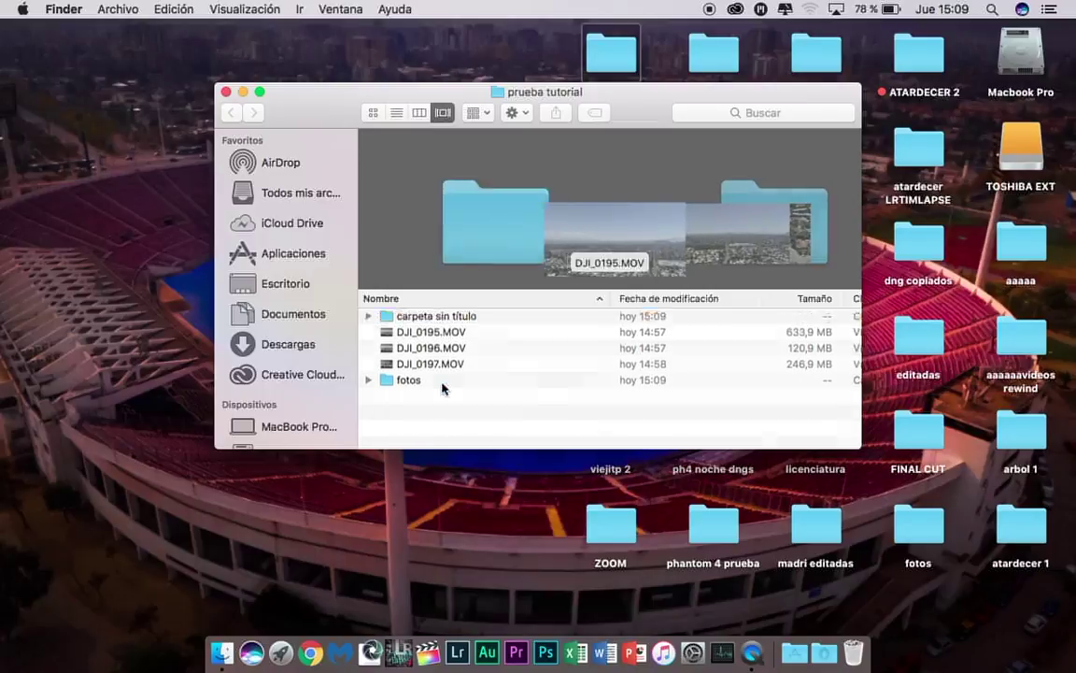
text(videos)
key(Return)
click(438, 317)
shift+click(430, 349)
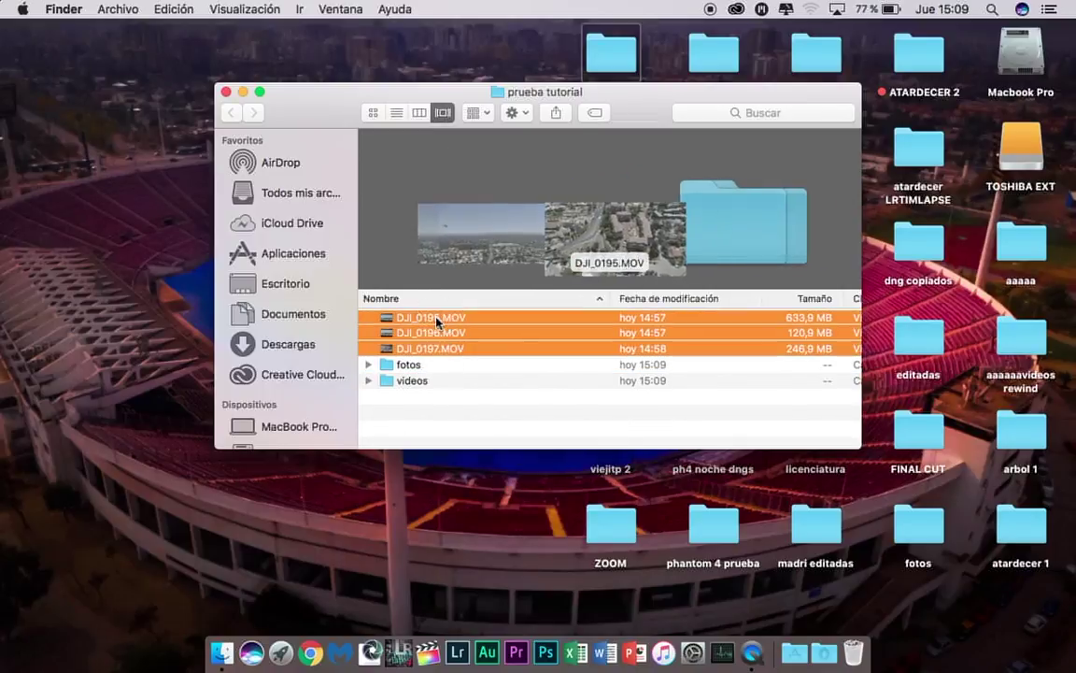
drag(429, 332, 412, 380)
click(225, 92)
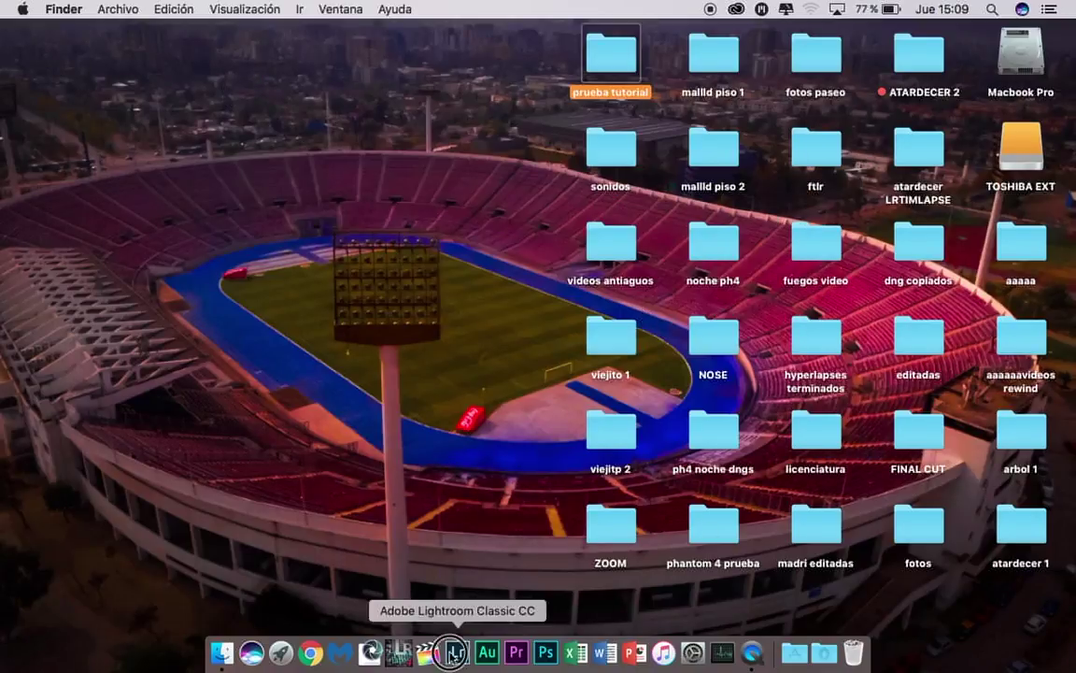
click(398, 653)
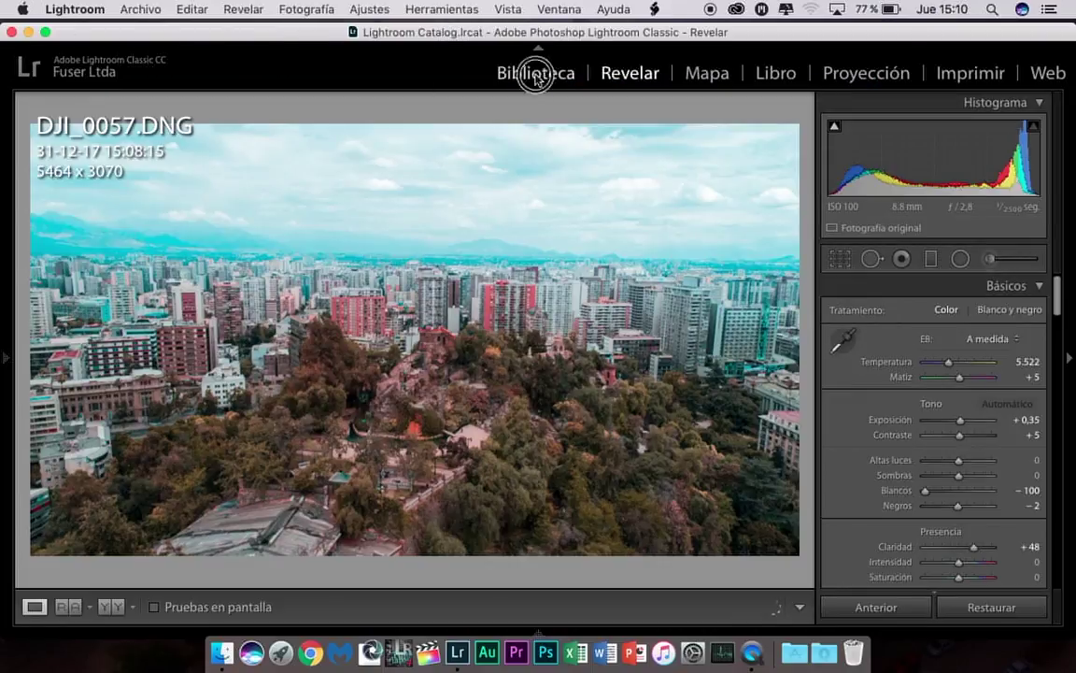
Step: Import the four DNGs from prueba tutorial/fotos into the catalog from the Library
click(535, 73)
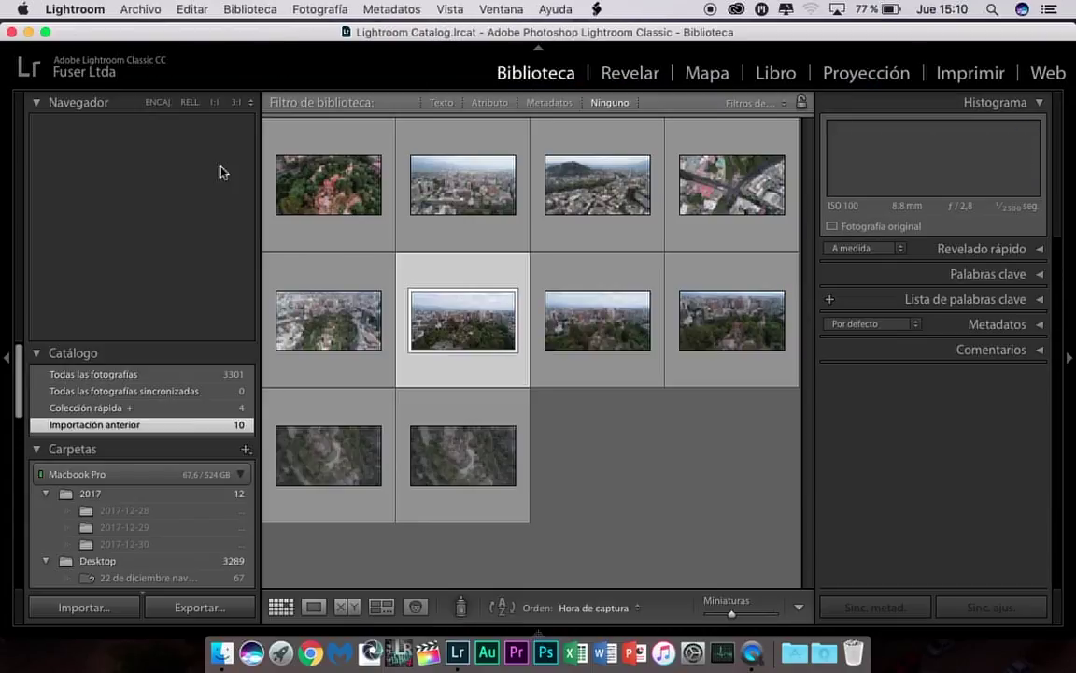
click(84, 607)
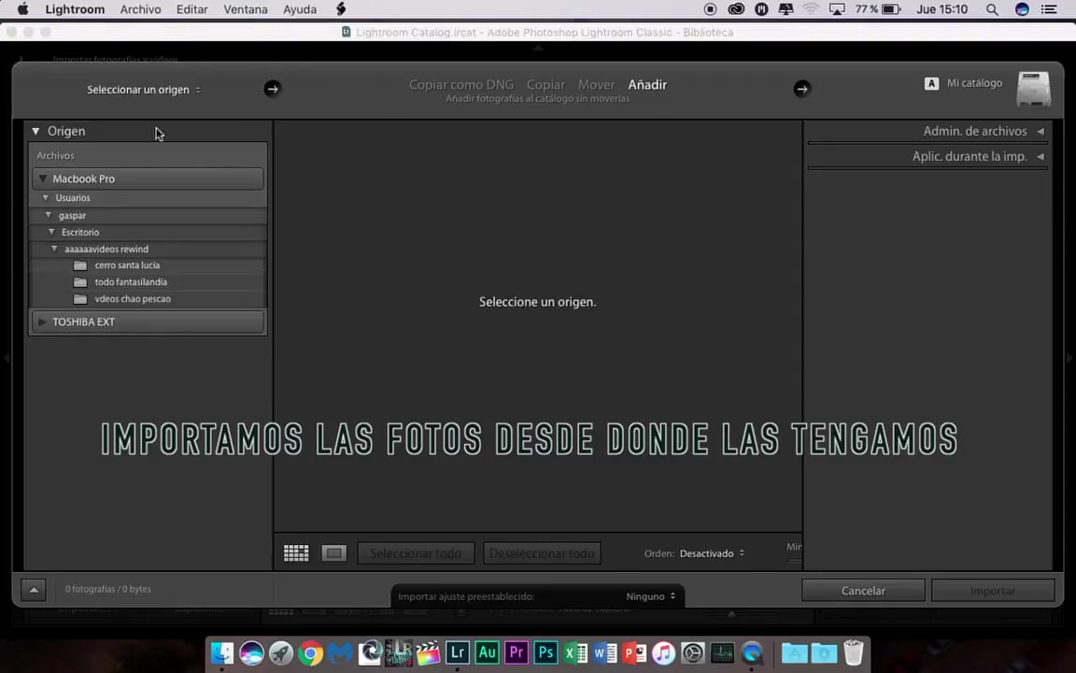
click(139, 89)
click(118, 142)
click(154, 83)
click(121, 577)
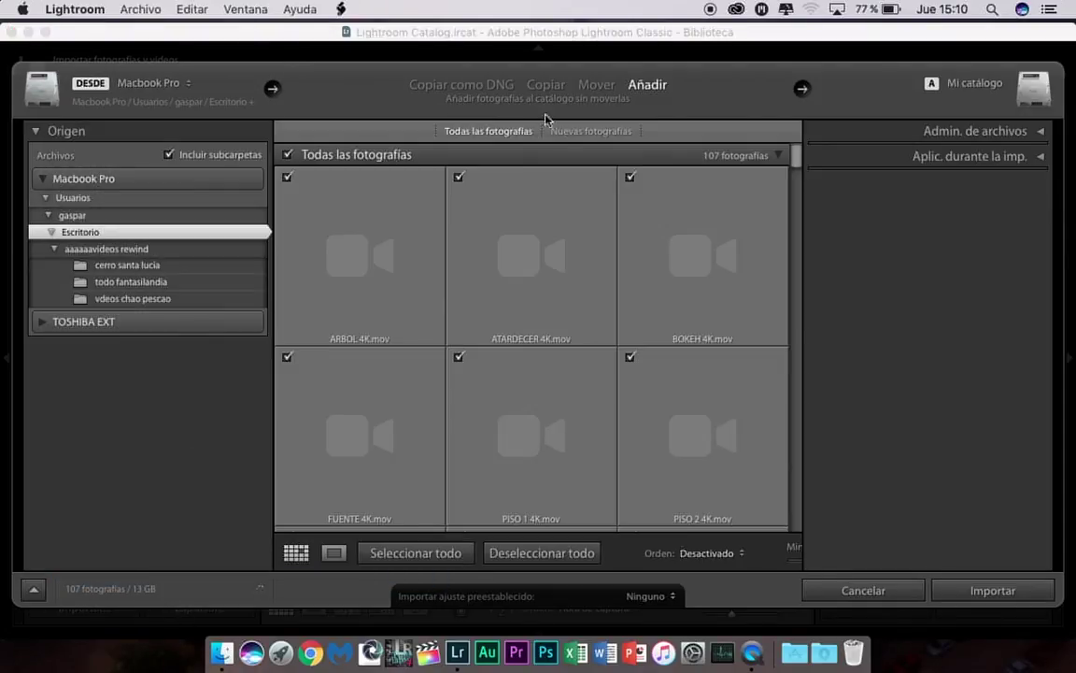
click(154, 83)
click(173, 142)
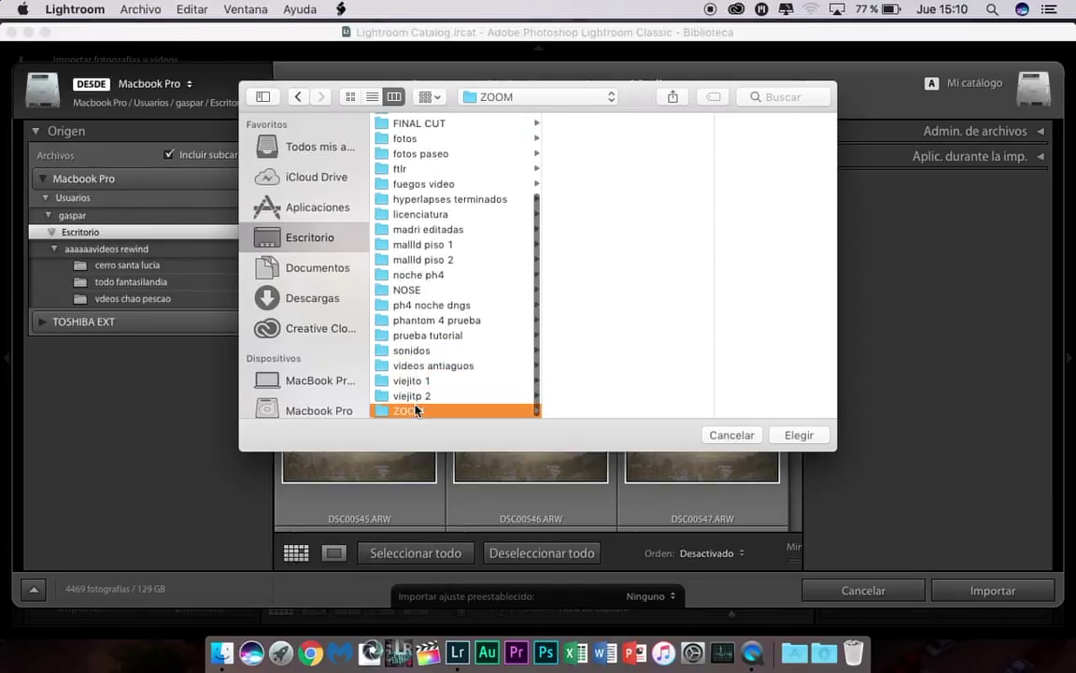
drag(418, 408, 428, 335)
click(575, 123)
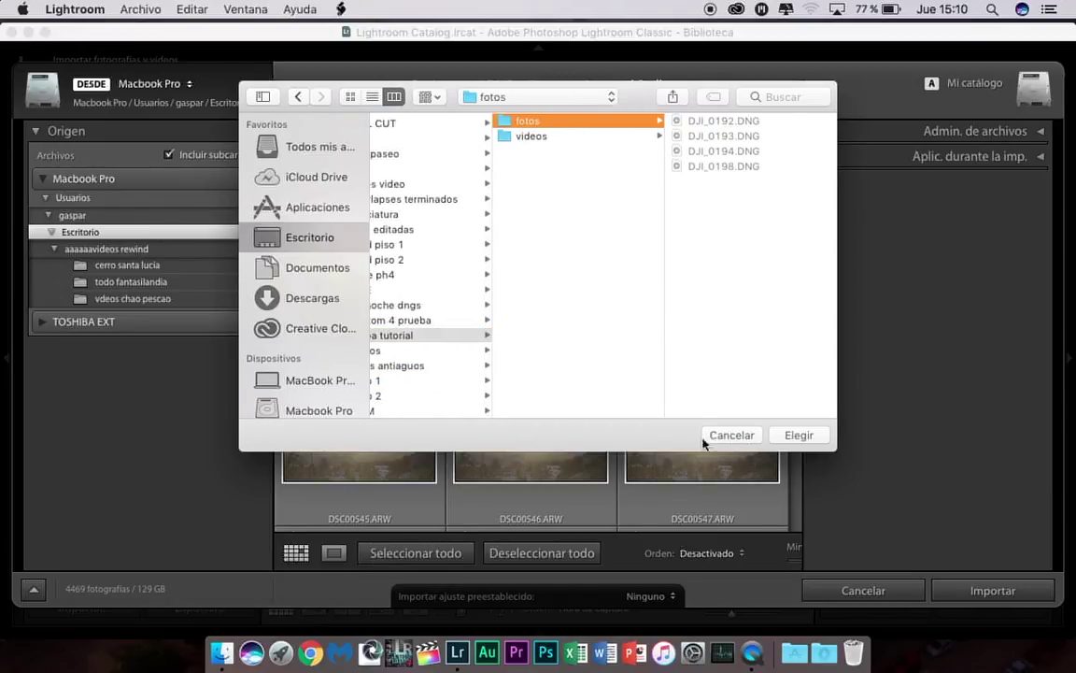
key(Return)
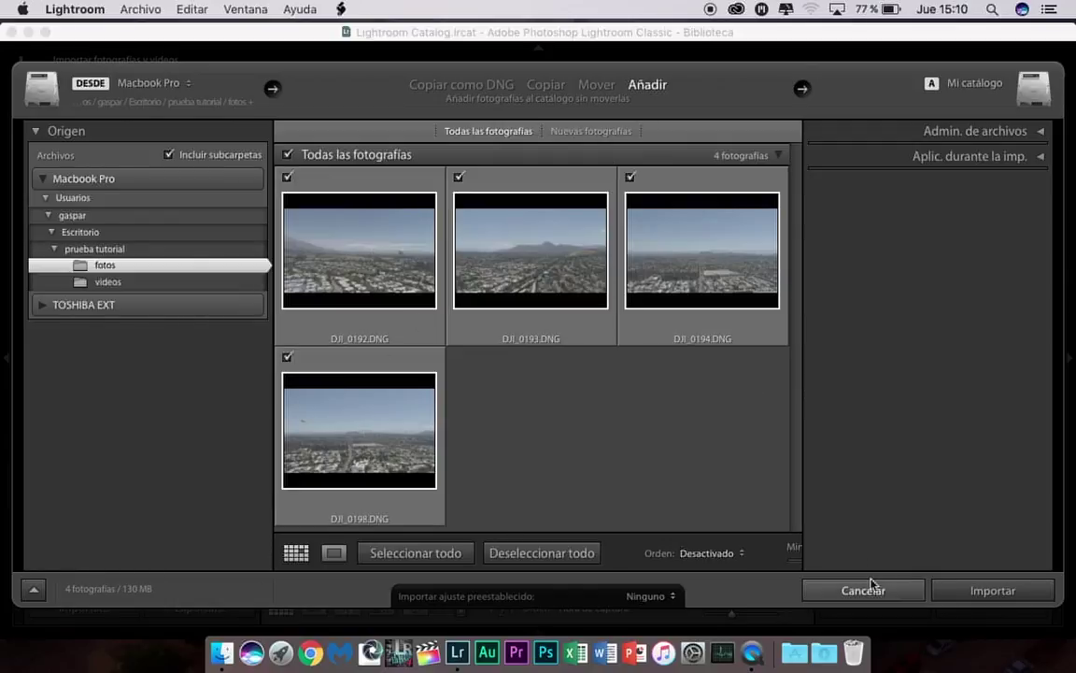
click(972, 589)
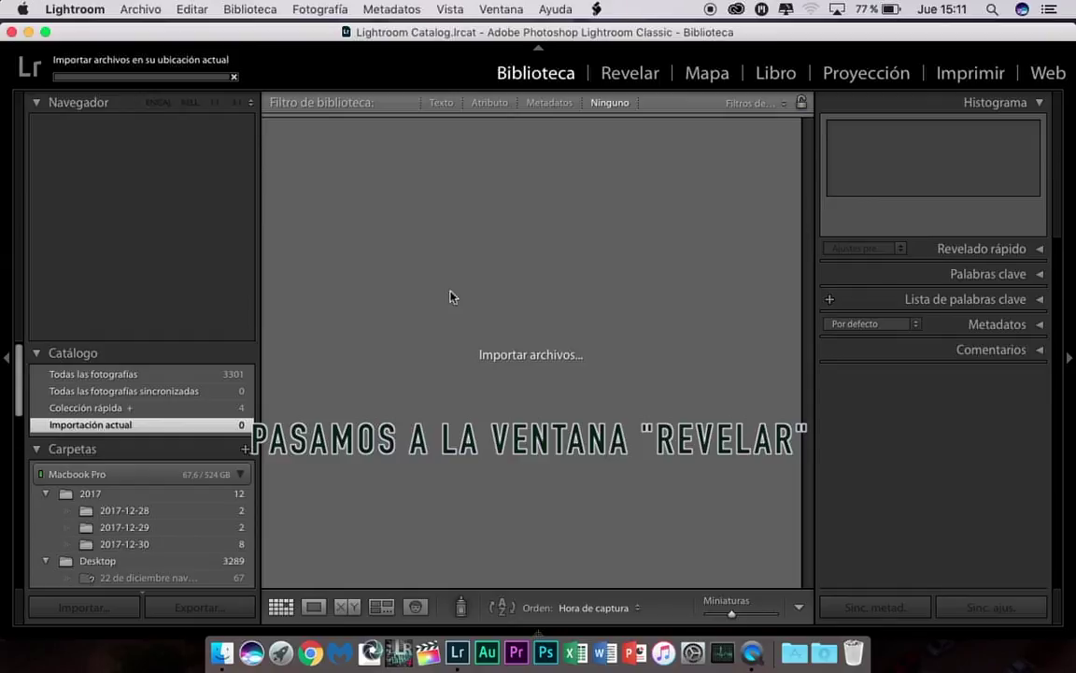
Step: Develop DJI_0192.DNG: exposure +0.45, contrast +18, lower curve highlights, green hue +40, aqua +65
click(624, 75)
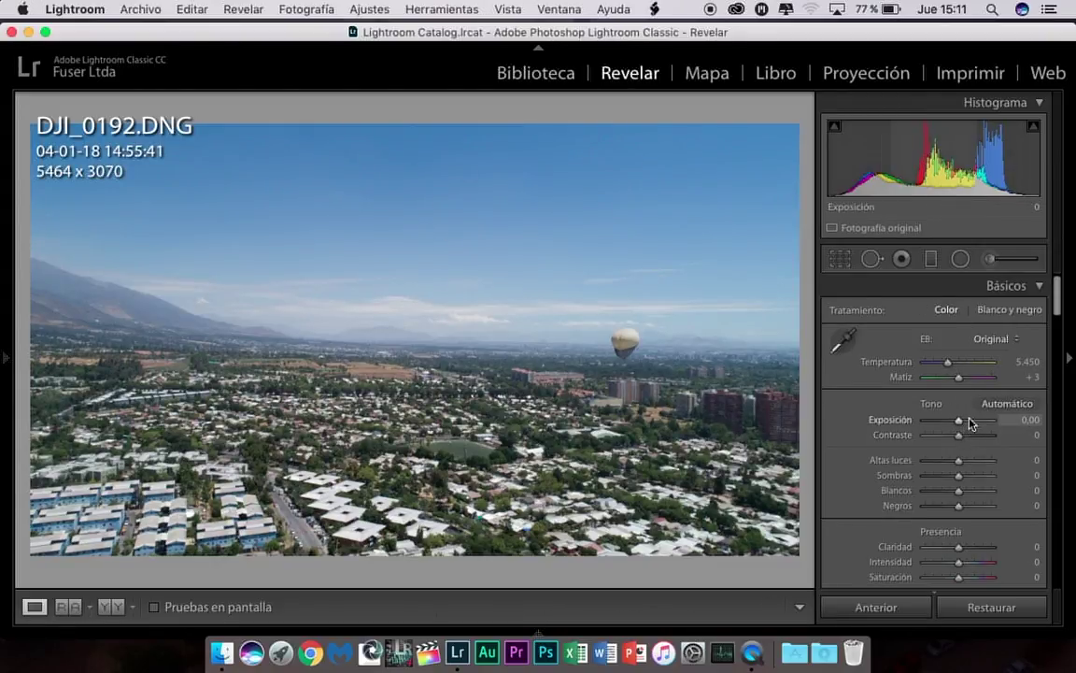
drag(969, 423, 959, 426)
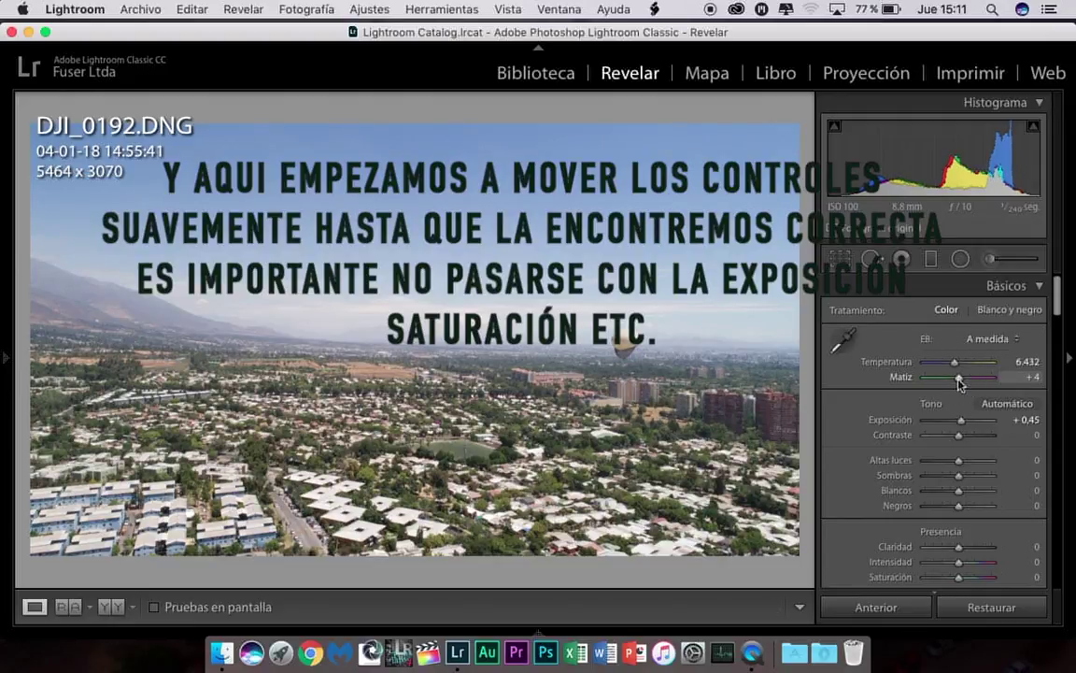
drag(959, 435, 961, 488)
scroll(962, 439, down, 2)
scroll(961, 500, down, 5)
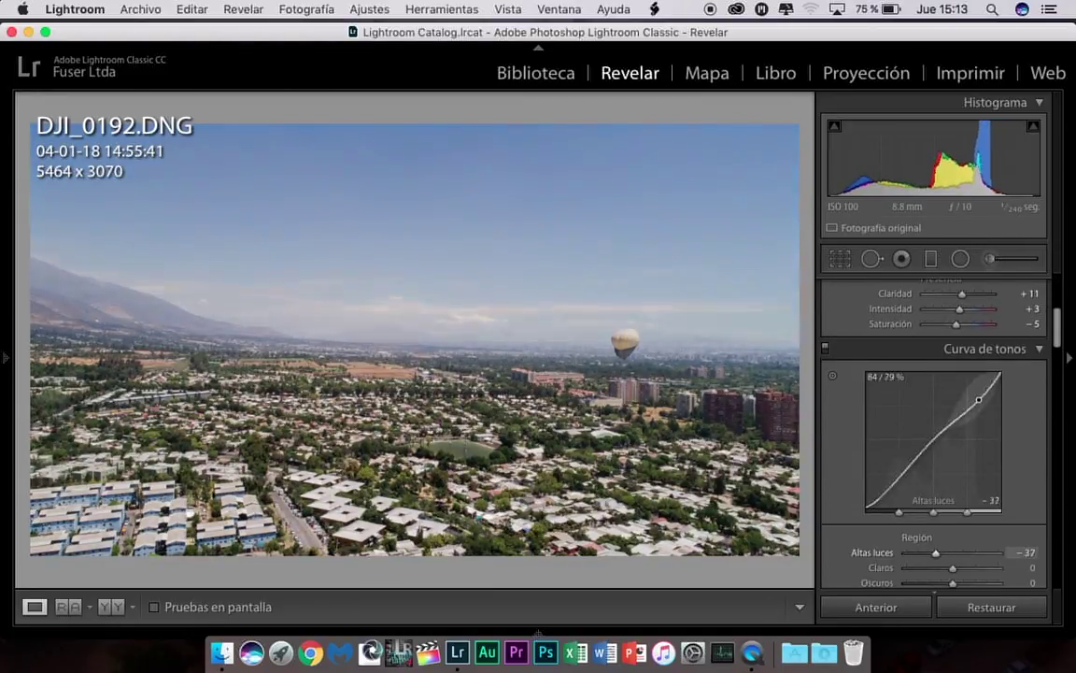
scroll(1057, 344, down, 5)
drag(951, 475, 970, 476)
drag(953, 490, 962, 495)
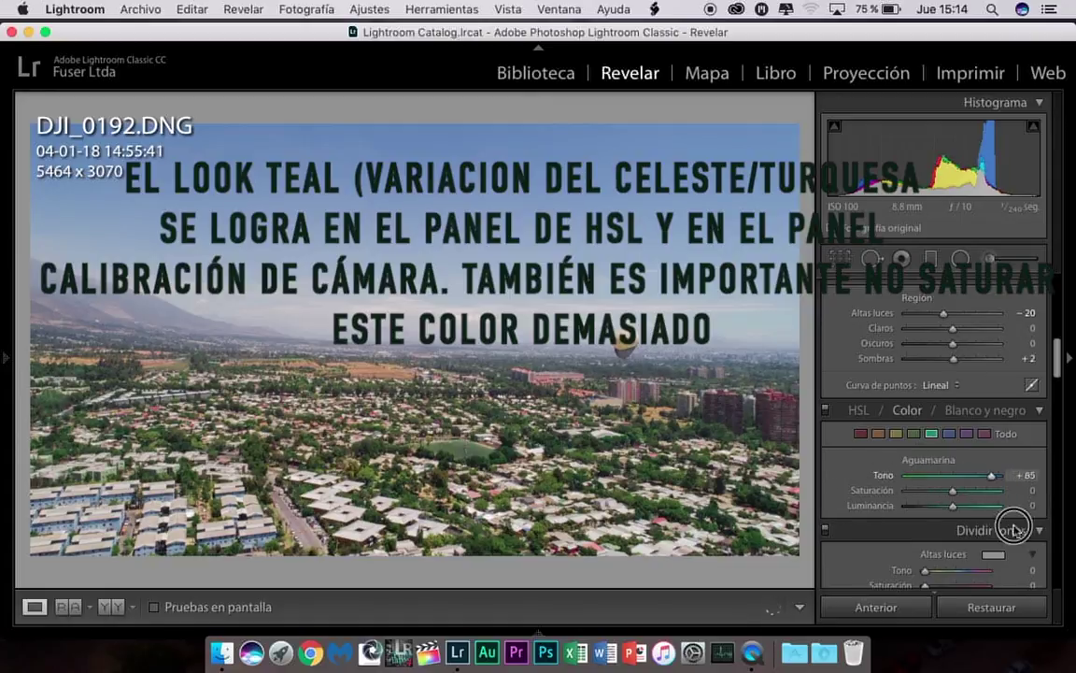
Step: Shift the blue and purple HSL hues for a teal sky and set split-toning highlight hue
click(949, 433)
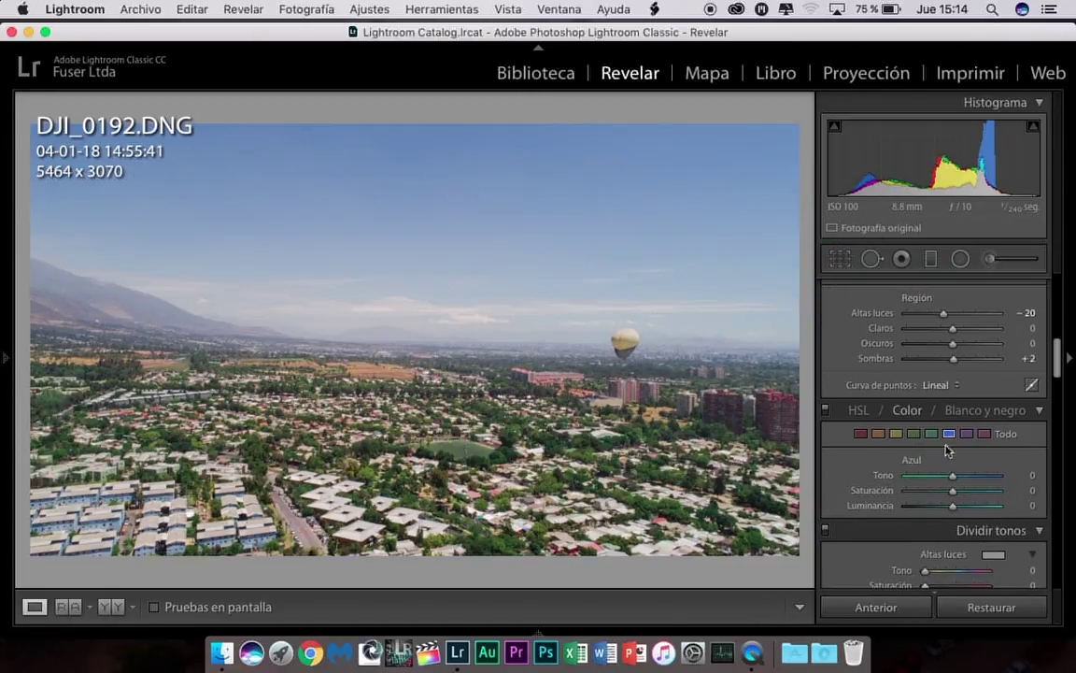
drag(953, 475, 918, 474)
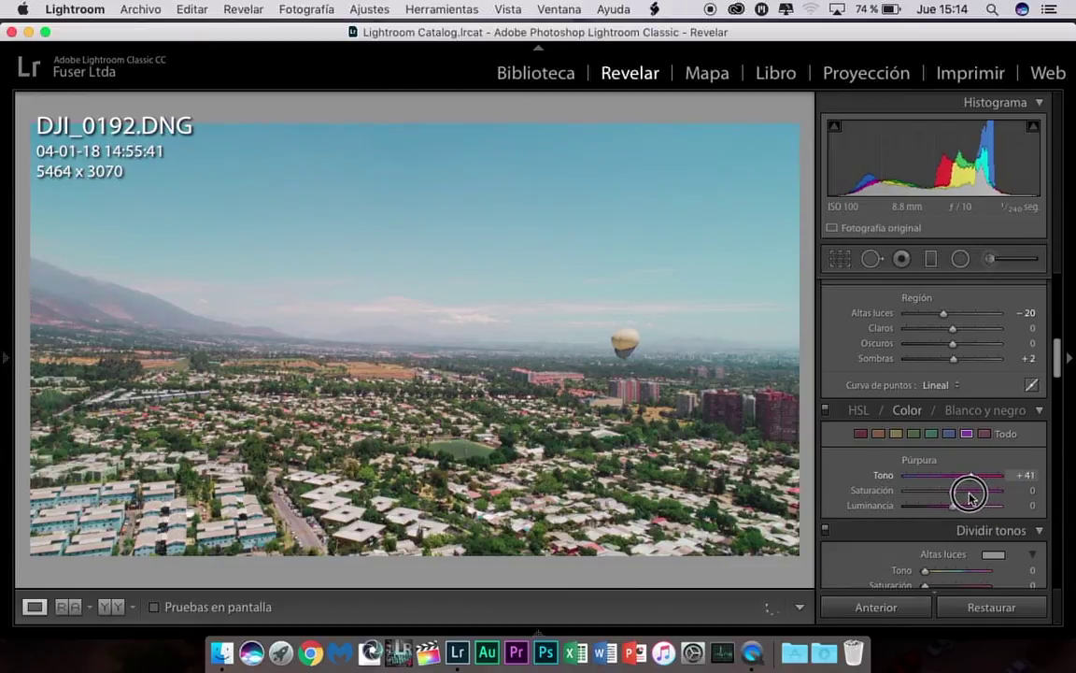
drag(1056, 366, 1057, 394)
drag(925, 370, 937, 387)
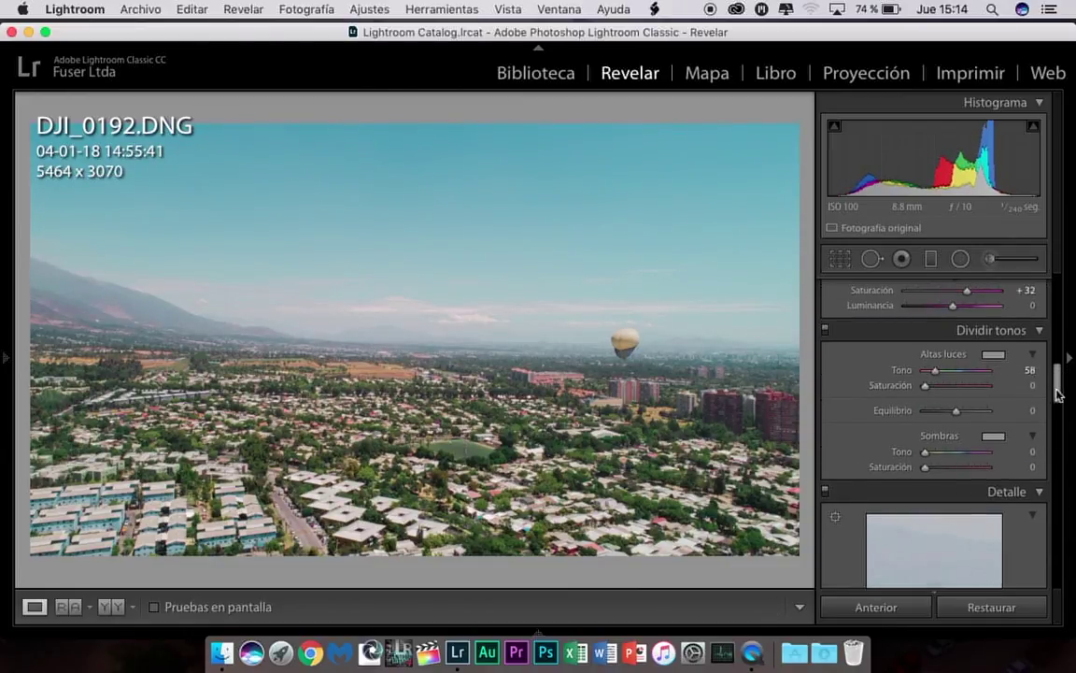
drag(1057, 394, 1056, 319)
drag(958, 450, 953, 455)
drag(1054, 325, 1056, 540)
Step: Apply the DJI PHANTOM 4 FC330 lens profile, add vignette, set calibration red +8/+25, green +100
click(834, 365)
click(971, 440)
click(948, 462)
drag(956, 373, 953, 373)
drag(1056, 532, 1056, 547)
drag(955, 442, 998, 491)
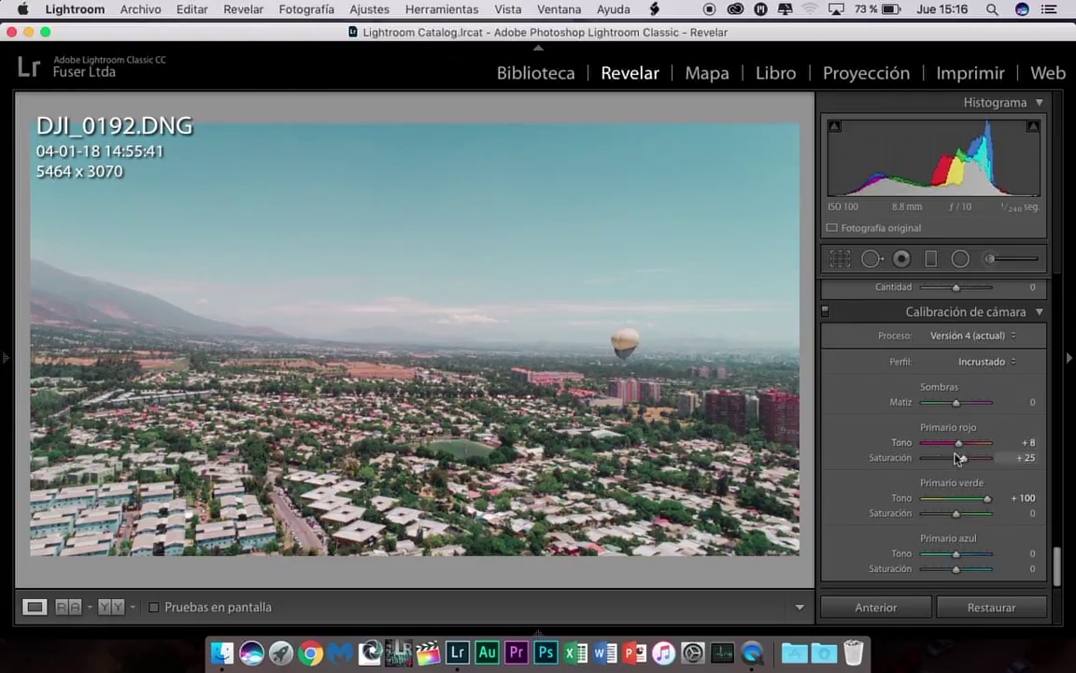
Step: Set the red primary hue to +14 and green primary saturation to +100, inspecting at 1:1
key(z)
drag(958, 442, 956, 446)
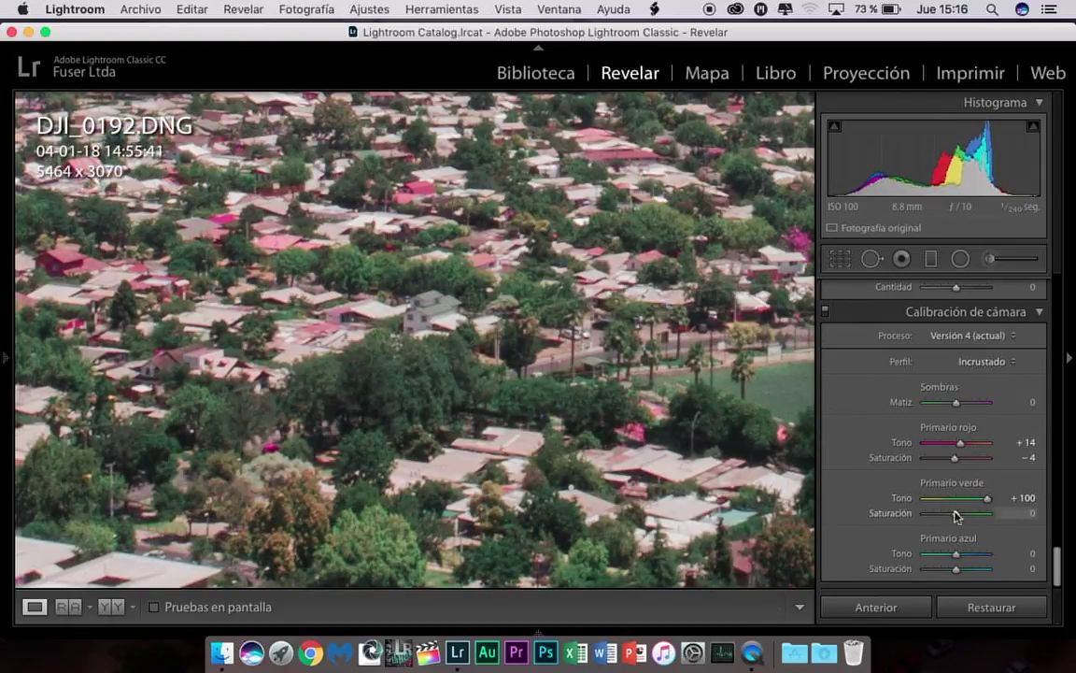
mouse_move(956, 513)
mouse_down()
mouse_move(987, 513)
mouse_move(956, 497)
mouse_up()
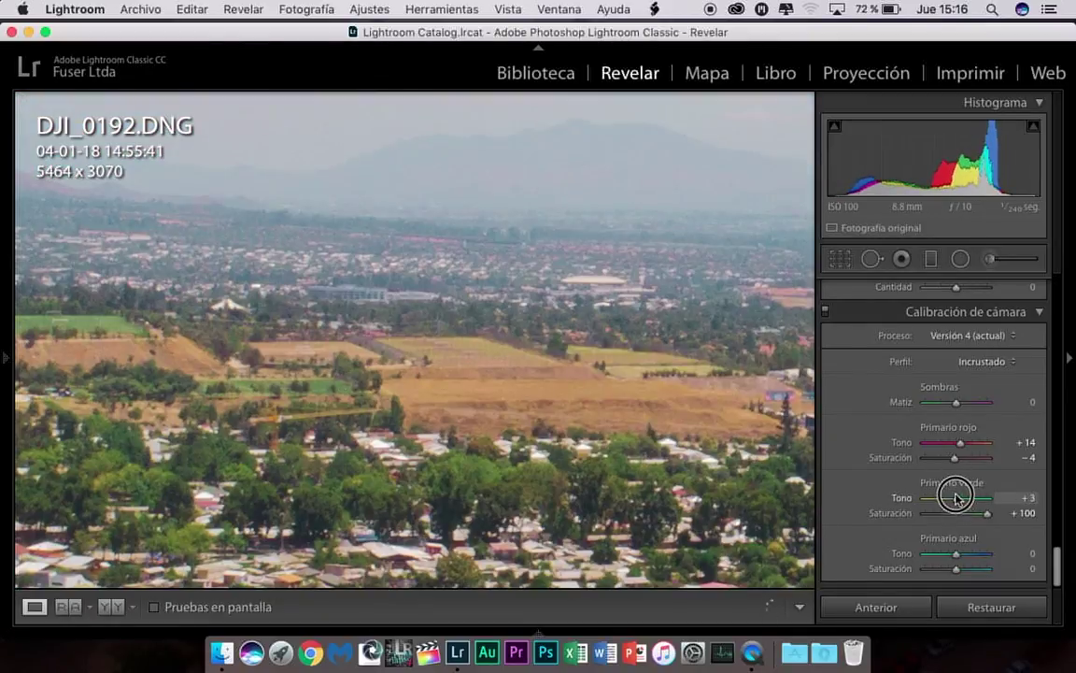
key(z)
Step: Lower the Basic saturation and set the post-crop vignette amount to −22
mouse_move(956, 553)
mouse_down()
mouse_move(943, 553)
mouse_move(948, 568)
mouse_up()
drag(1056, 560, 1063, 280)
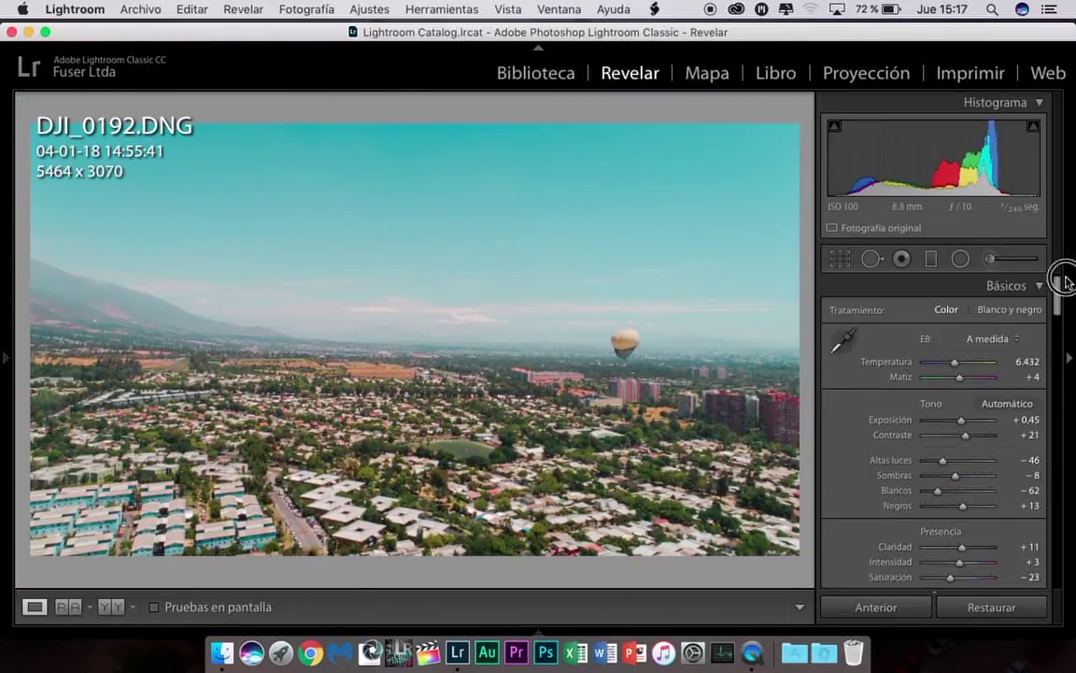
scroll(943, 467, down, 2)
drag(950, 524, 944, 529)
scroll(934, 421, down, 10)
Step: Ease the vignette and draw a graduated filter from the sky down to the horizon
drag(956, 413, 949, 413)
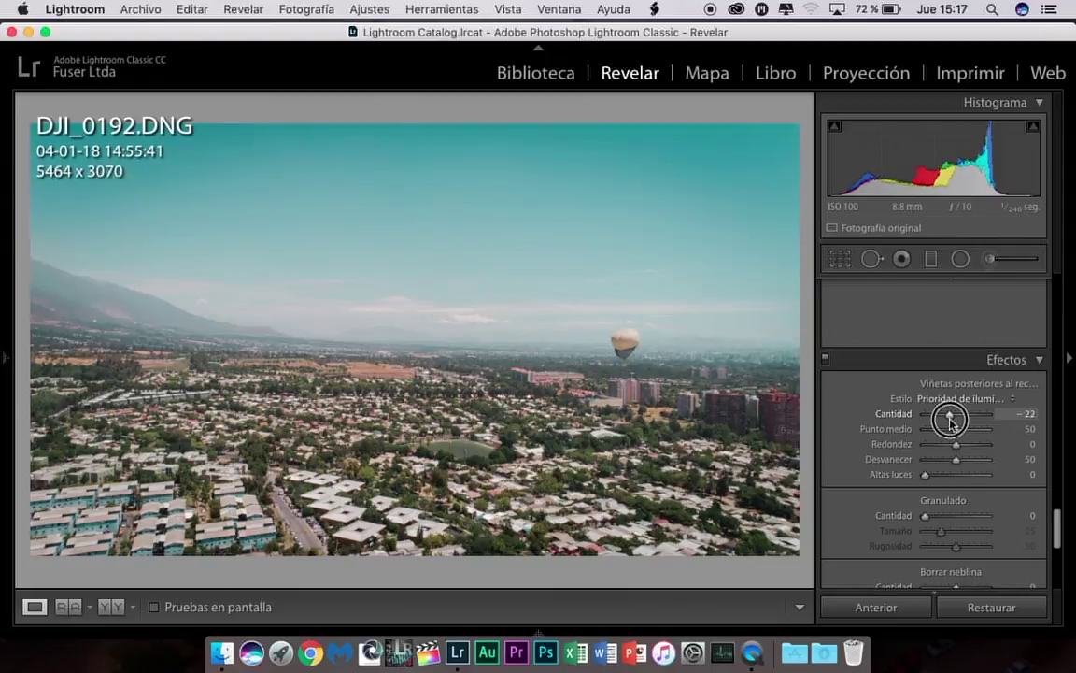
scroll(1038, 384, up, 5)
key(m)
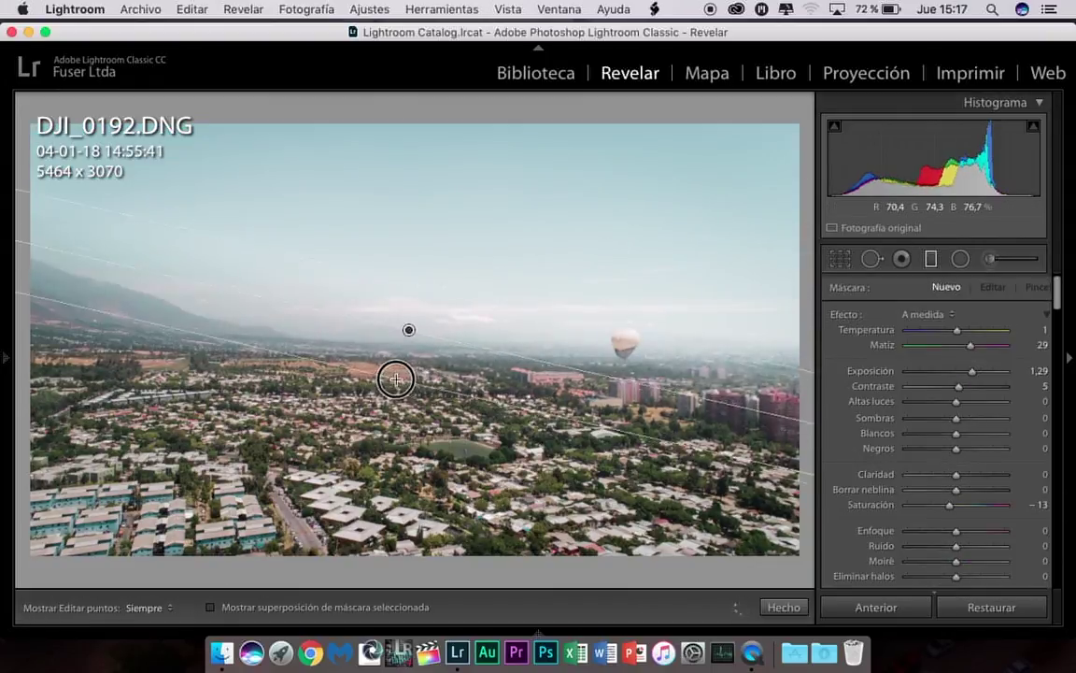
mouse_move(465, 300)
mouse_down()
mouse_move(408, 332)
mouse_move(406, 350)
mouse_up()
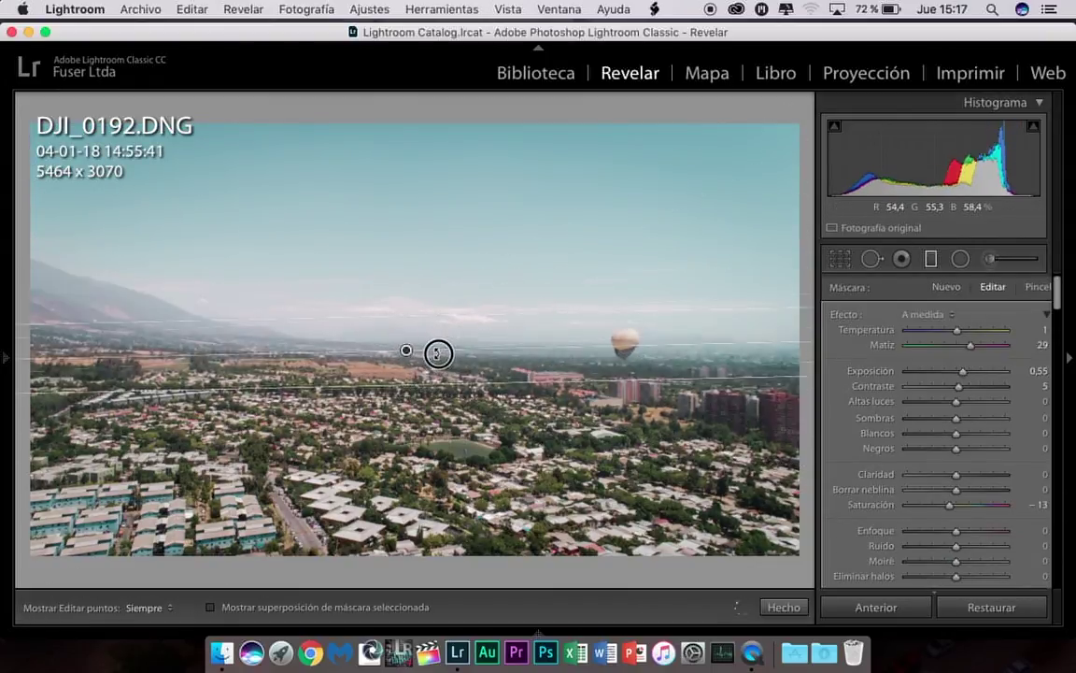
drag(964, 371, 960, 375)
Step: Give the graduated filter temperature −19, clarity 18, whites −11 and contrast 87
drag(956, 329, 1070, 336)
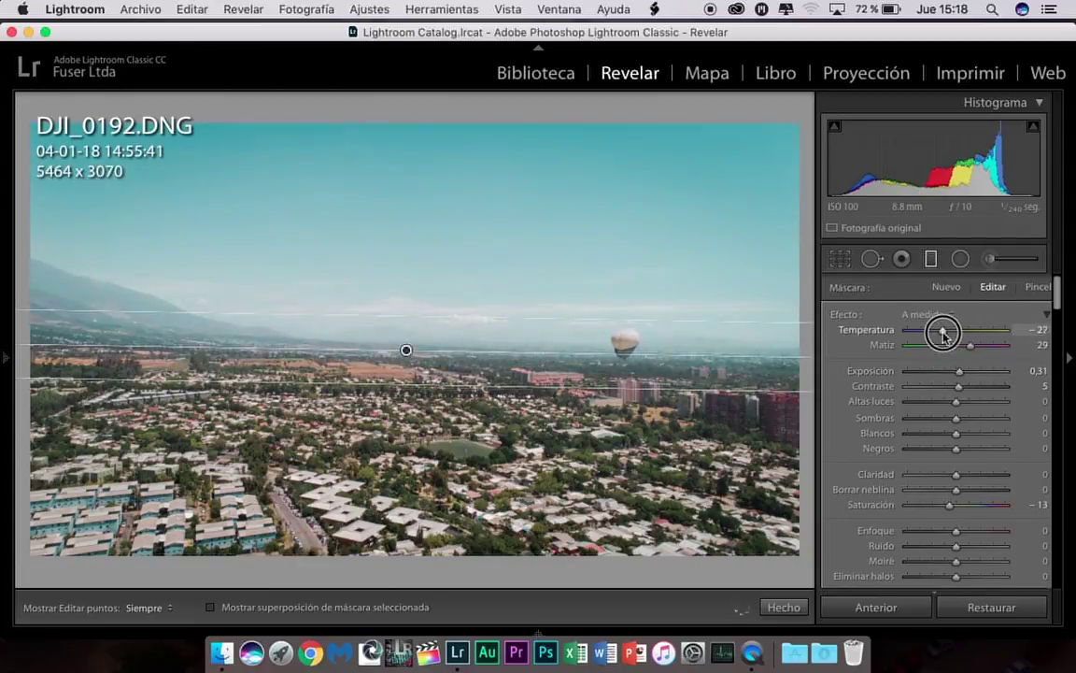
drag(943, 334, 946, 332)
drag(956, 473, 965, 474)
drag(956, 432, 949, 435)
drag(960, 386, 998, 391)
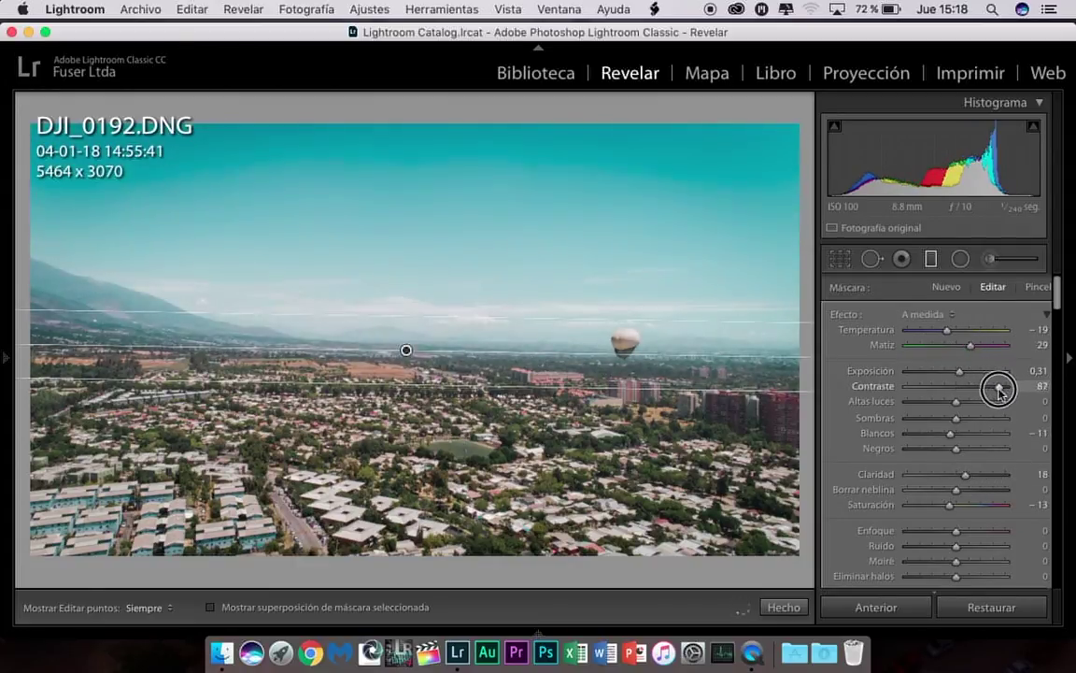
click(783, 607)
scroll(1068, 526, down, 10)
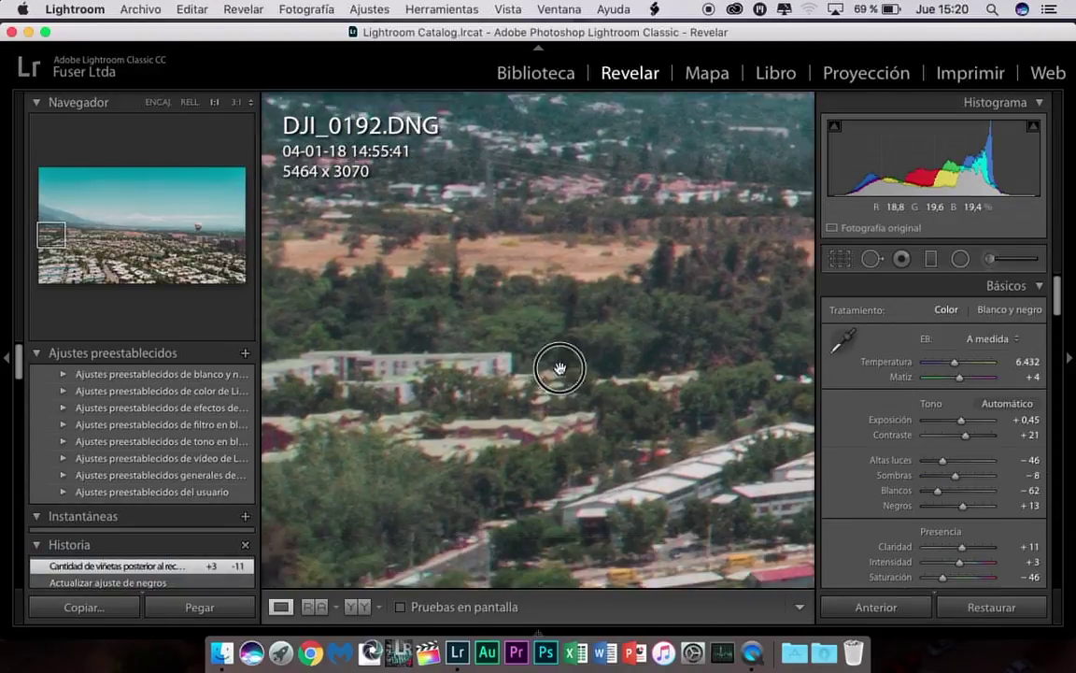
Step: Set tint to −4, sync DJI_0192's grading to all four photos, and view DJI_0193.DNG
drag(954, 380, 955, 381)
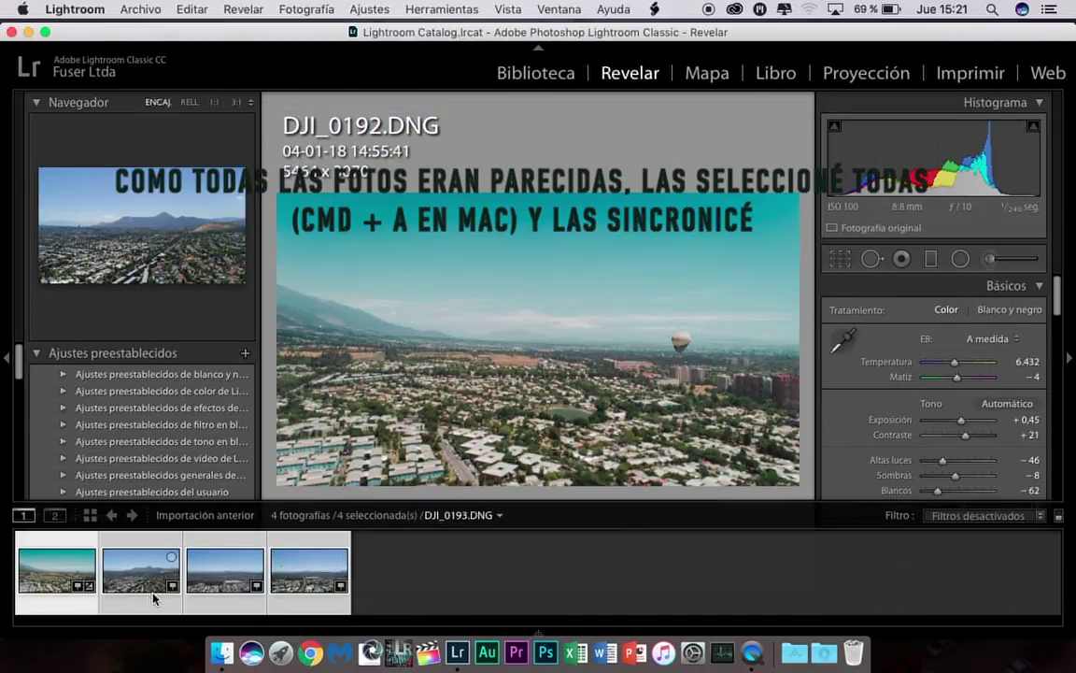
click(878, 615)
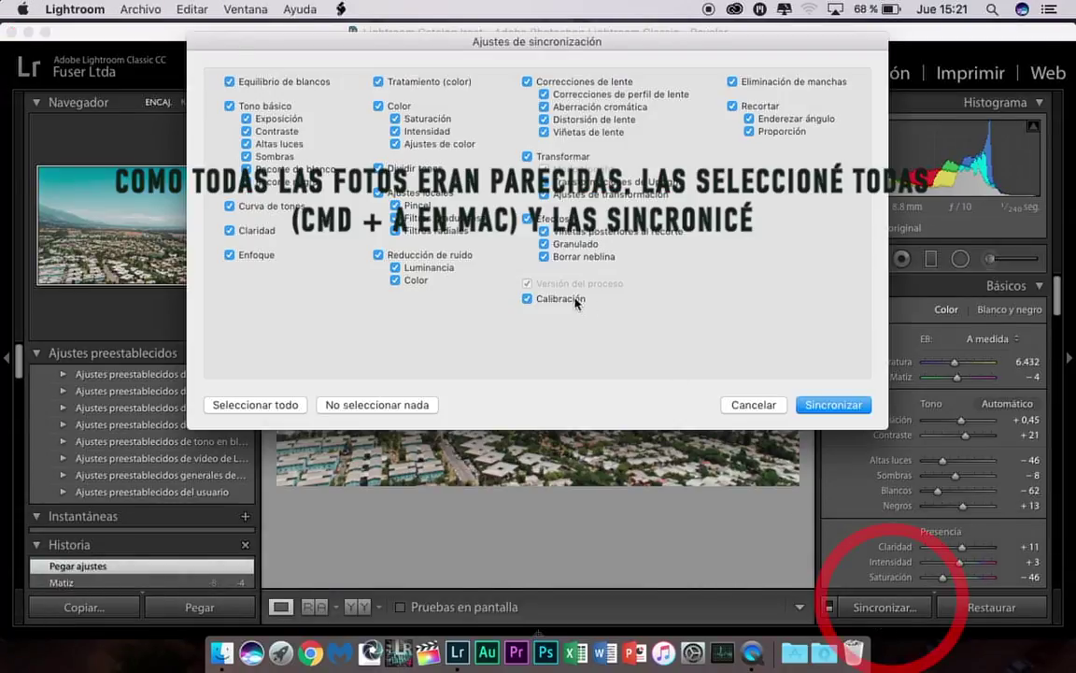
click(850, 408)
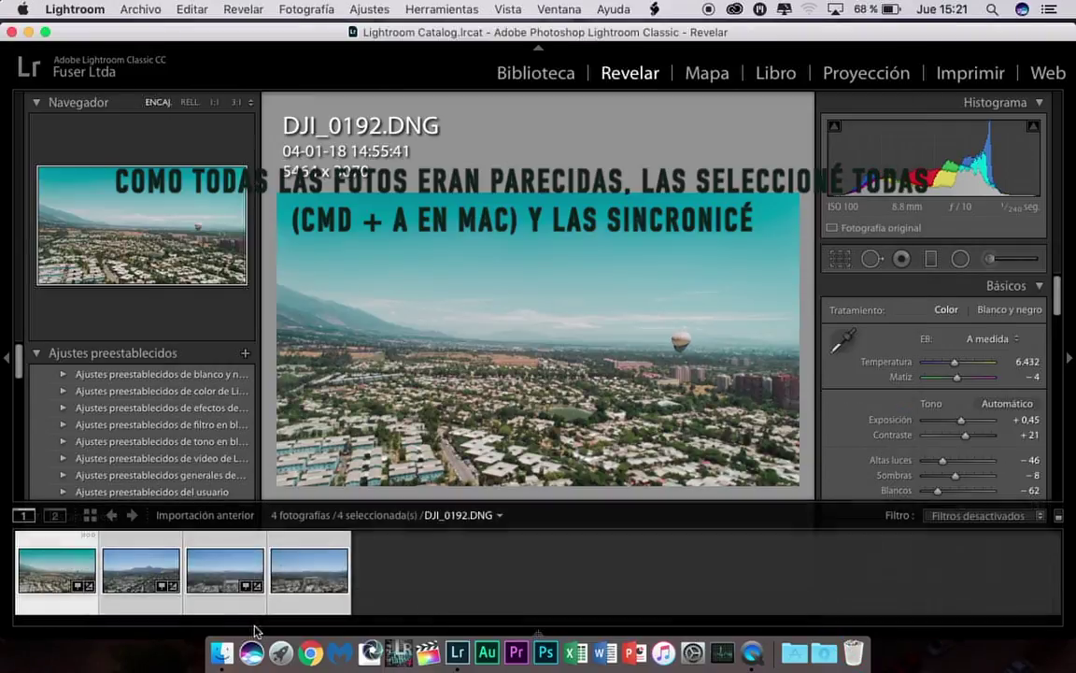
mouse_move(140, 570)
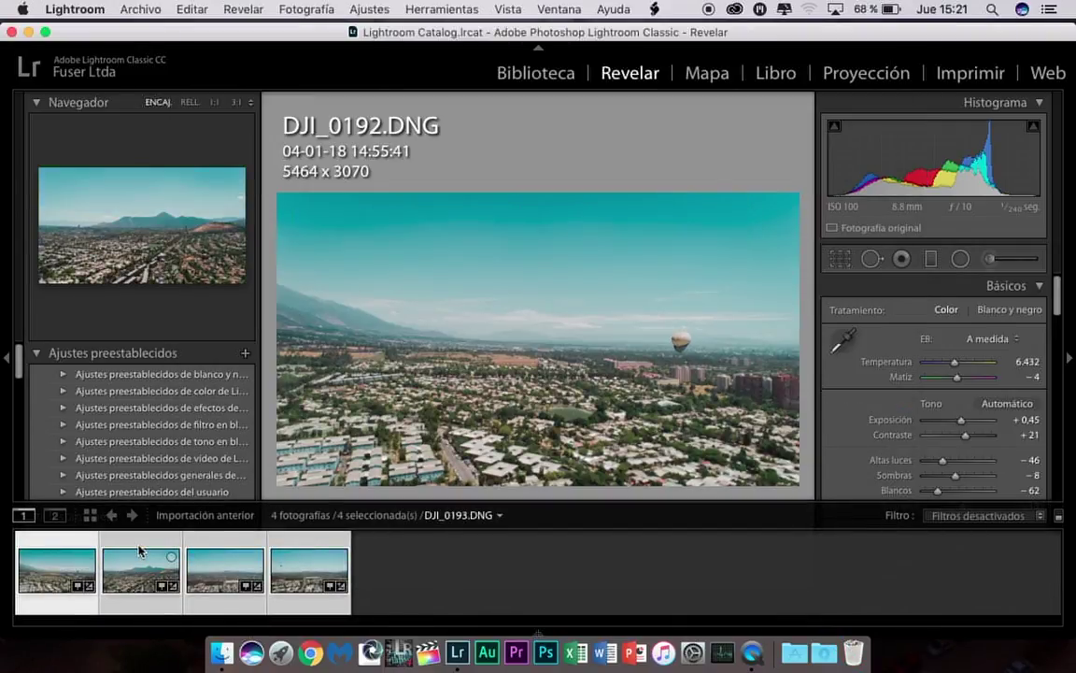
click(143, 586)
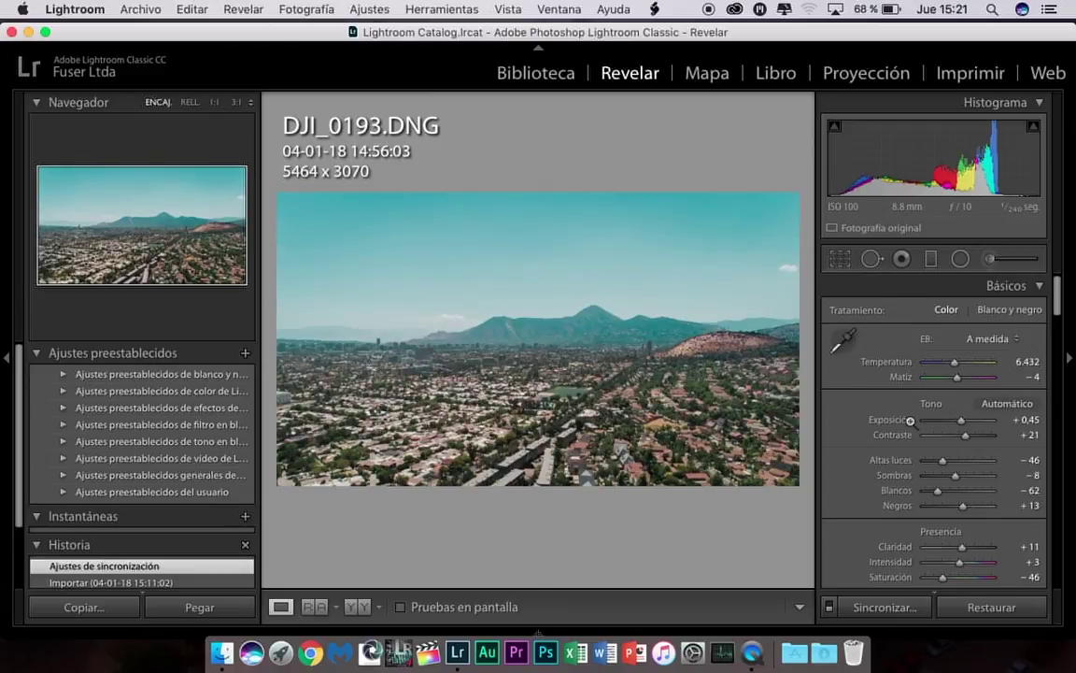
Step: Lower the blue primary hue, shift the calibration shadow tint, and warm the existing graduated filter
scroll(979, 570, down, 10)
drag(953, 557, 918, 551)
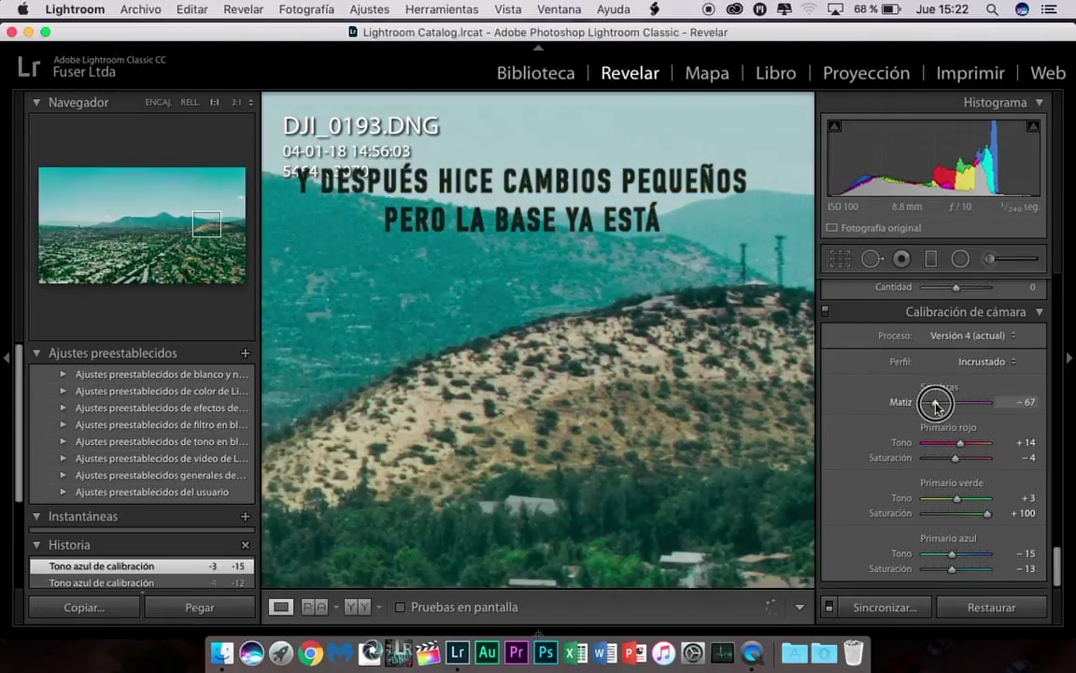
drag(956, 401, 951, 404)
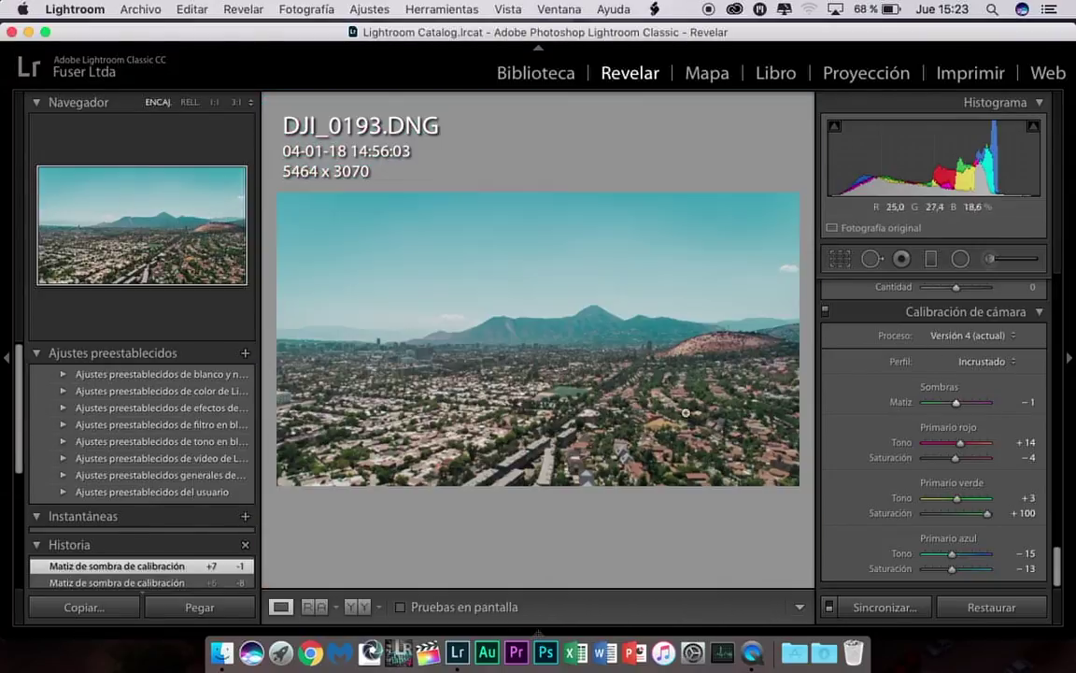
key(m)
mouse_move(948, 330)
mouse_down()
mouse_move(990, 331)
mouse_move(959, 334)
mouse_up()
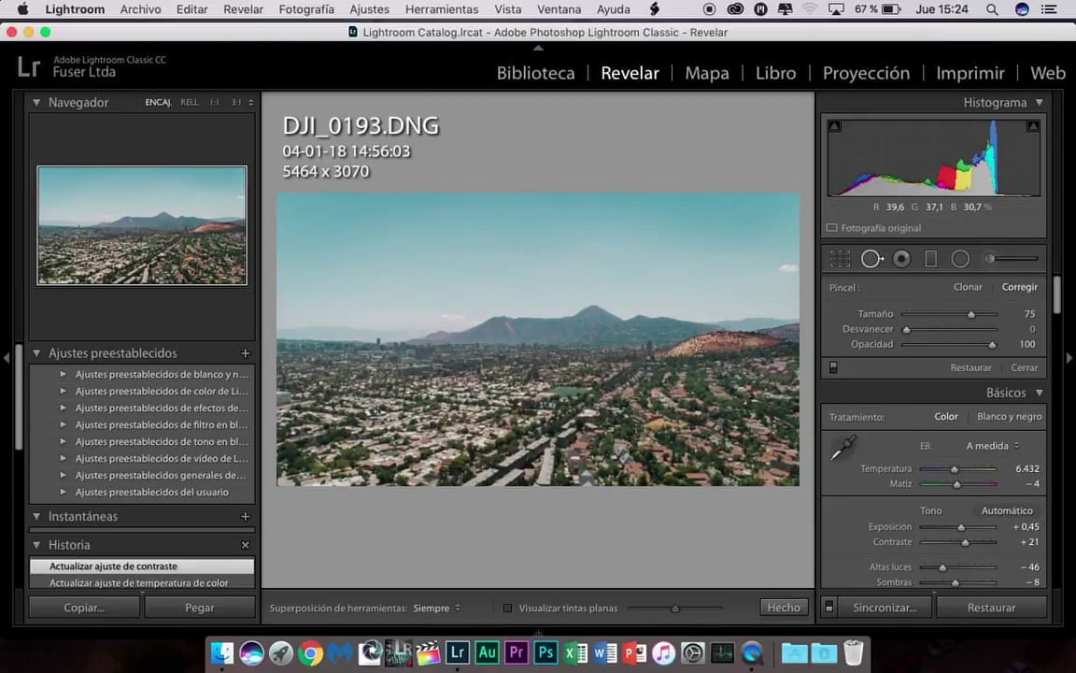
click(960, 258)
Step: Draw a new wide graduated filter across the city horizon with exposure 0.31
key(m)
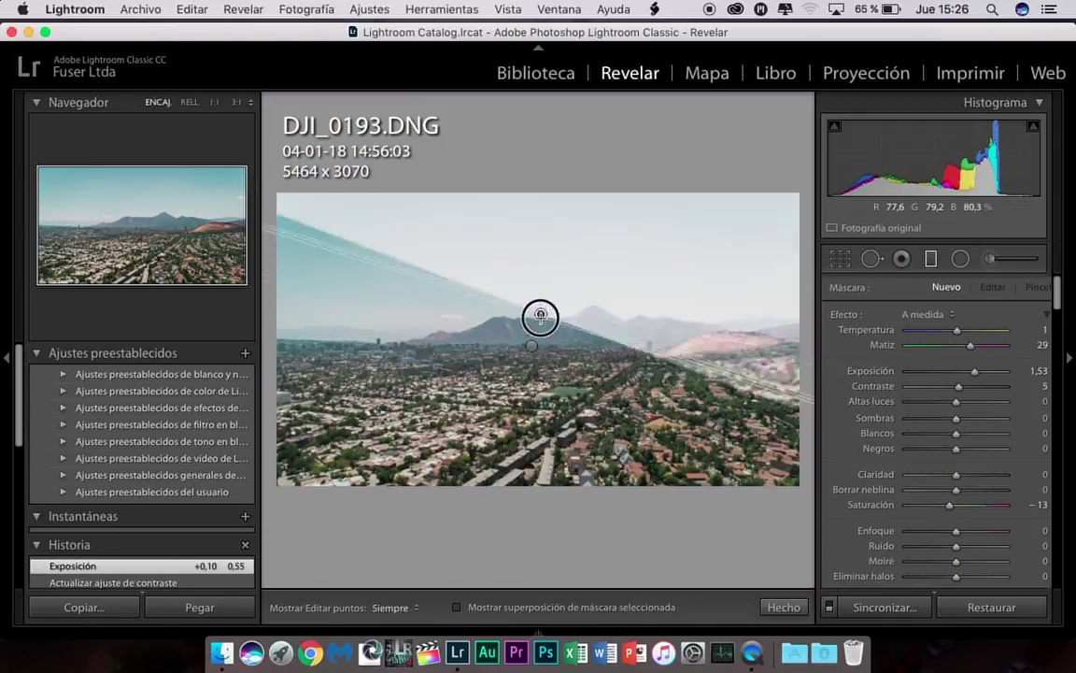
drag(538, 316, 548, 274)
drag(543, 319, 547, 480)
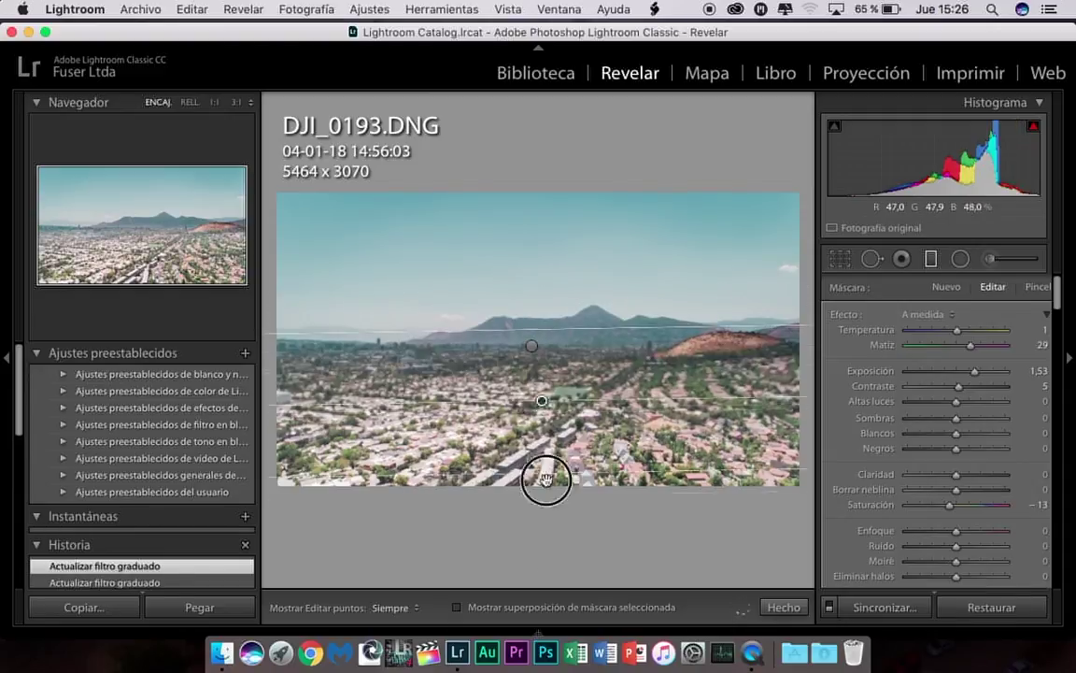
mouse_move(975, 370)
mouse_down()
mouse_move(986, 371)
mouse_move(959, 371)
mouse_up()
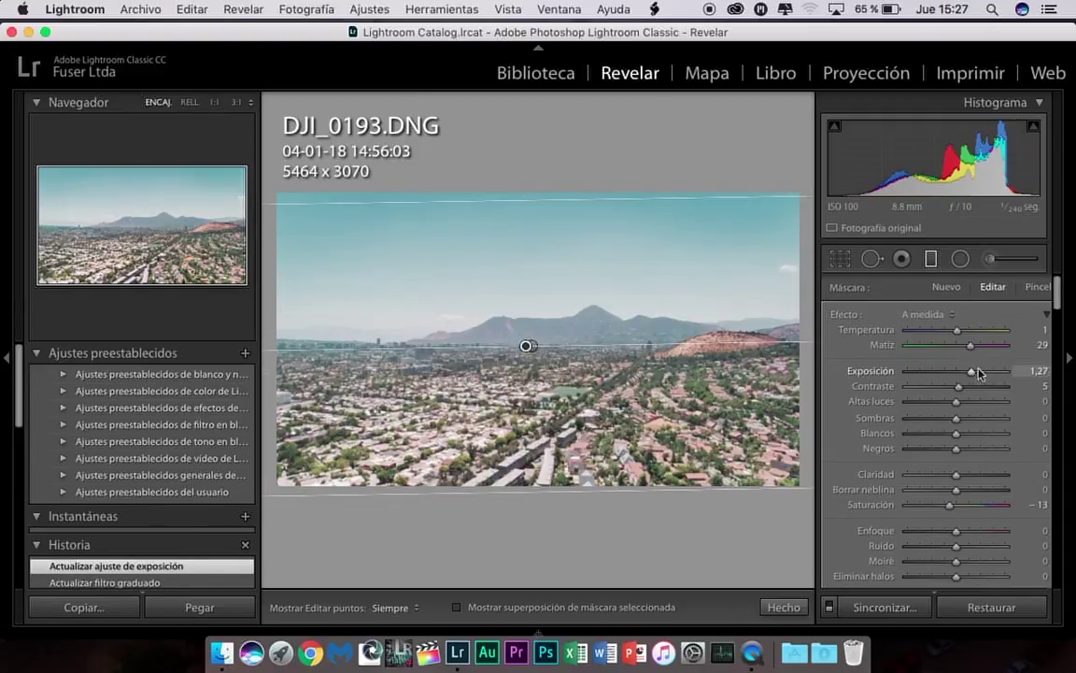
drag(949, 504, 963, 505)
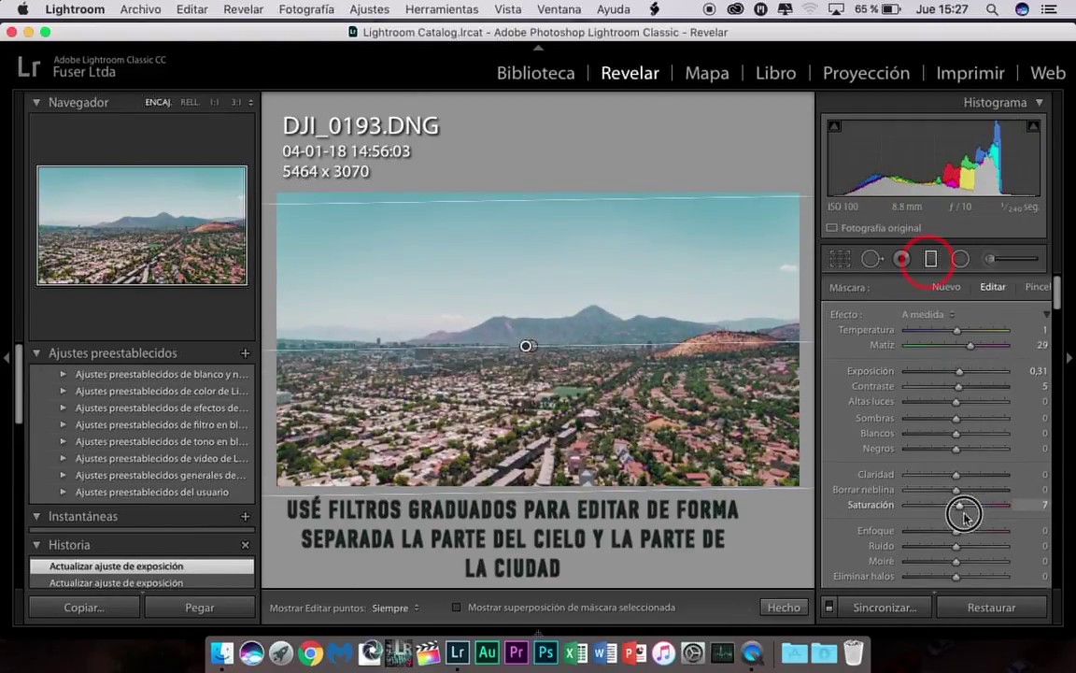
scroll(958, 334, down, 5)
scroll(967, 451, up, 3)
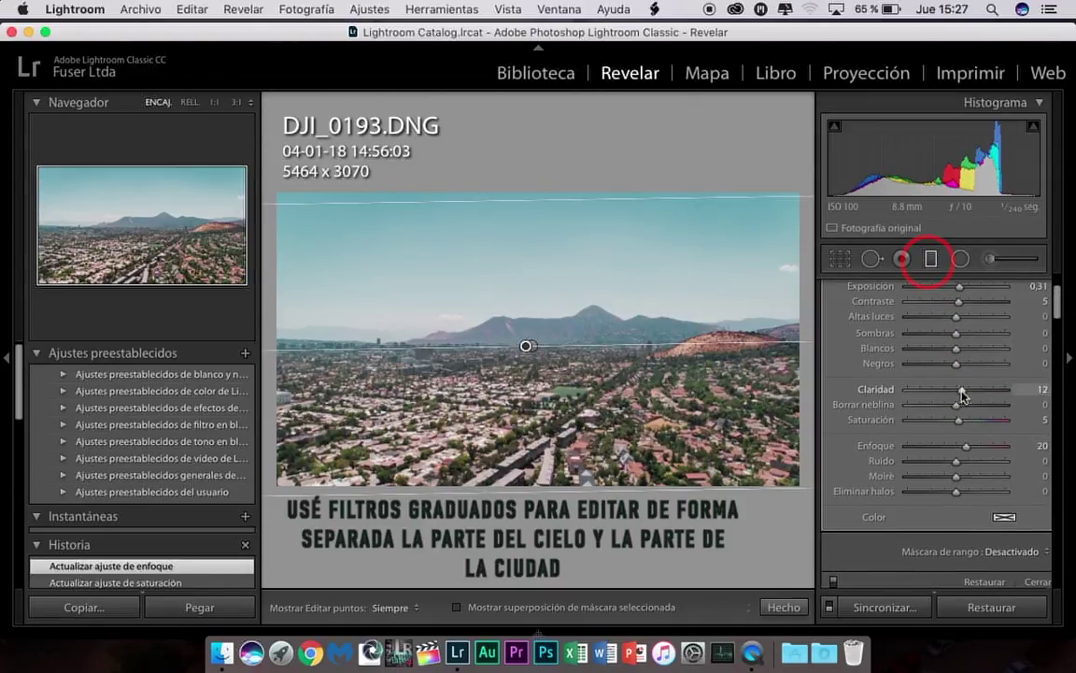
key(z)
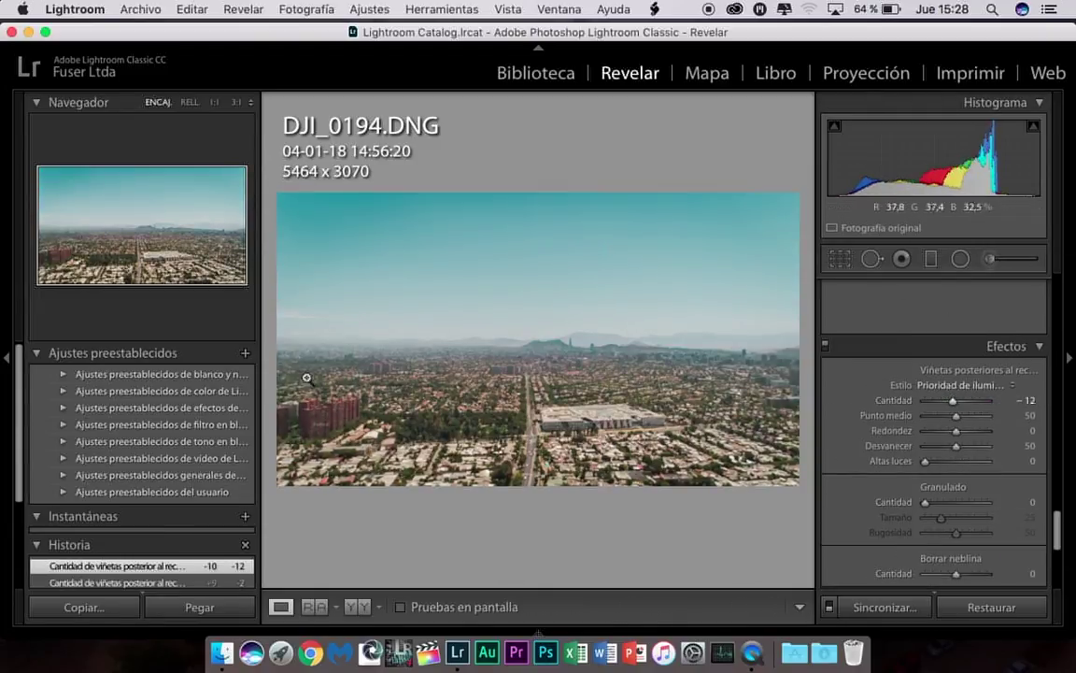
Step: Lighten DJI_0194's vignette to −6 and draw a radial filter at the lower right
drag(953, 399, 956, 401)
click(646, 344)
click(646, 344)
click(960, 258)
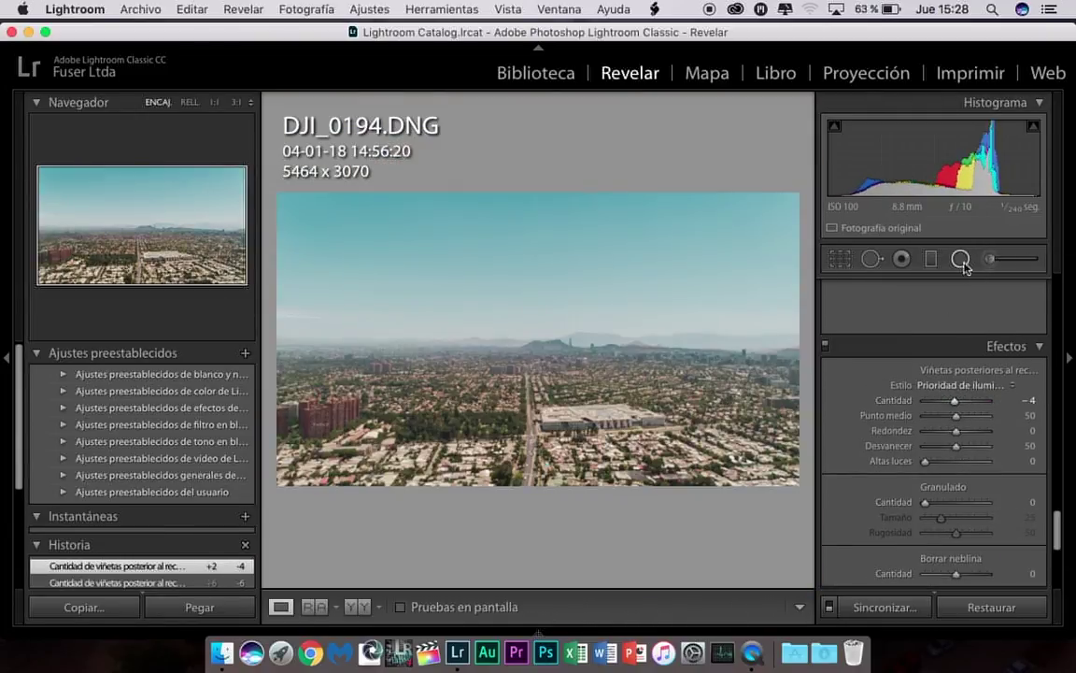
drag(716, 496, 822, 579)
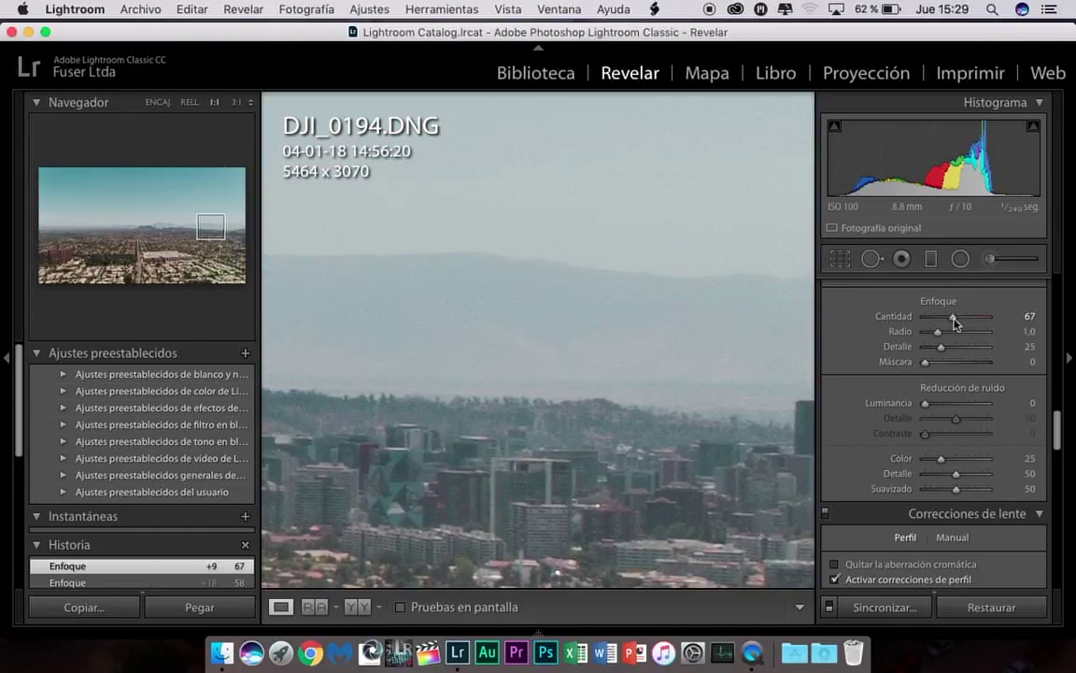
Step: Set luminance noise reduction to 6 and red primary saturation to +10, checking detail zoomed in
drag(925, 403, 930, 404)
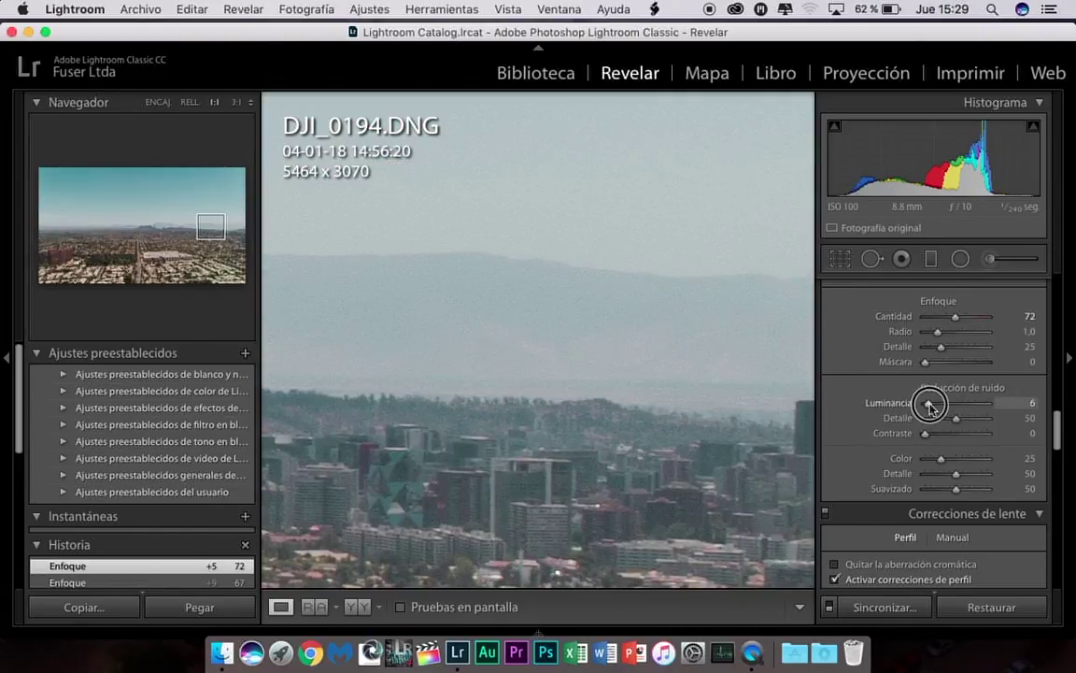
click(644, 444)
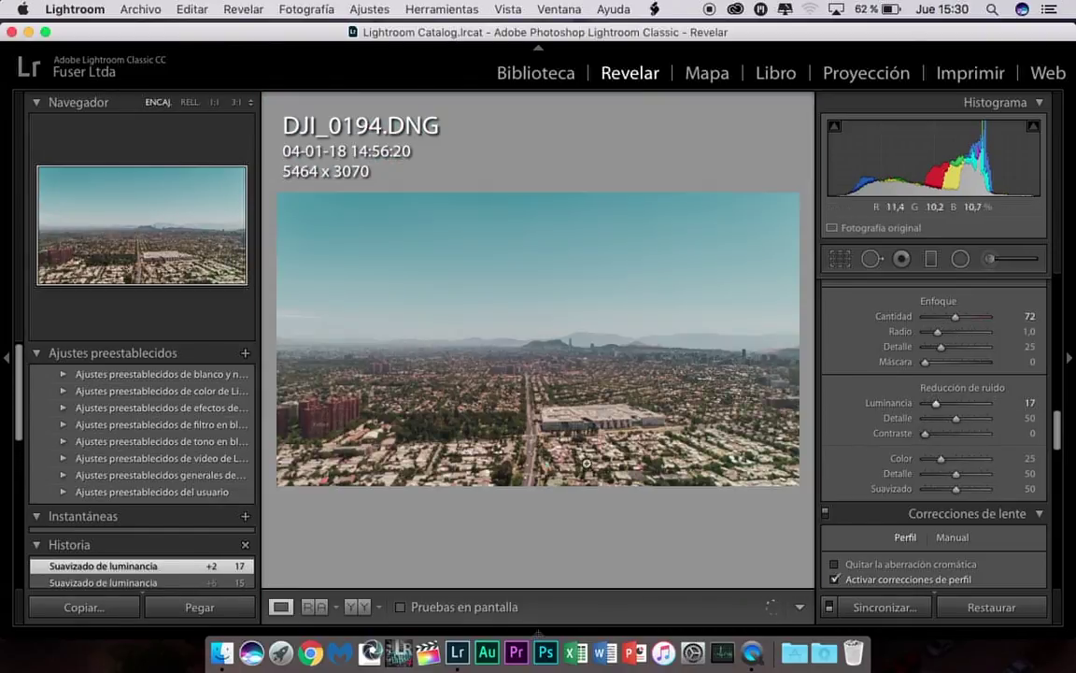
click(696, 313)
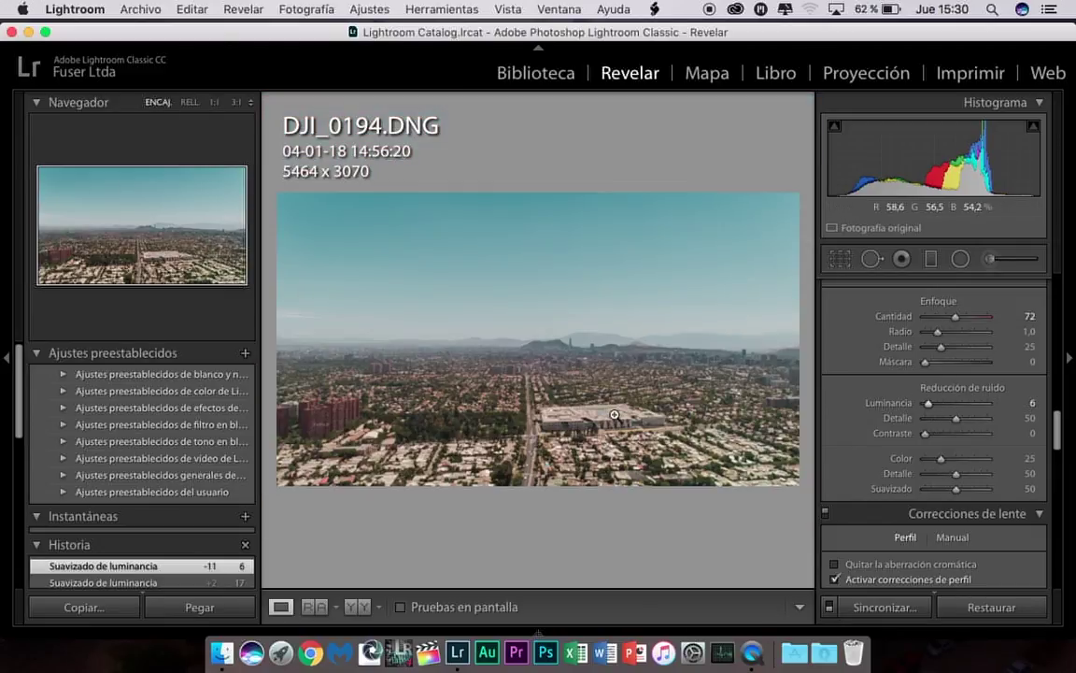
click(557, 374)
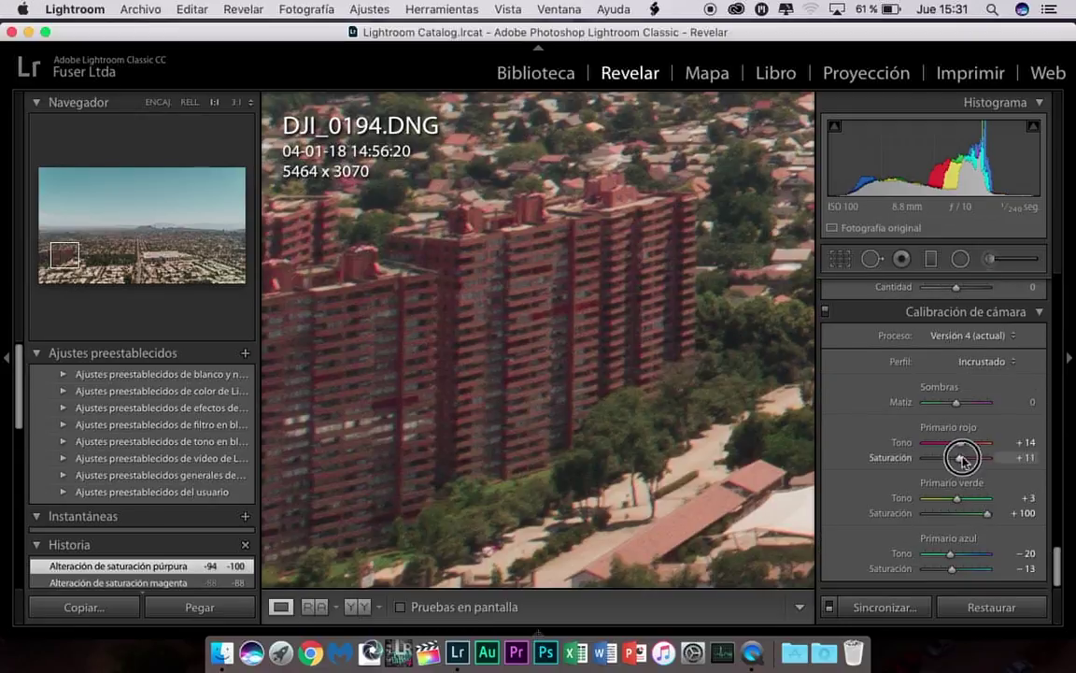
click(392, 393)
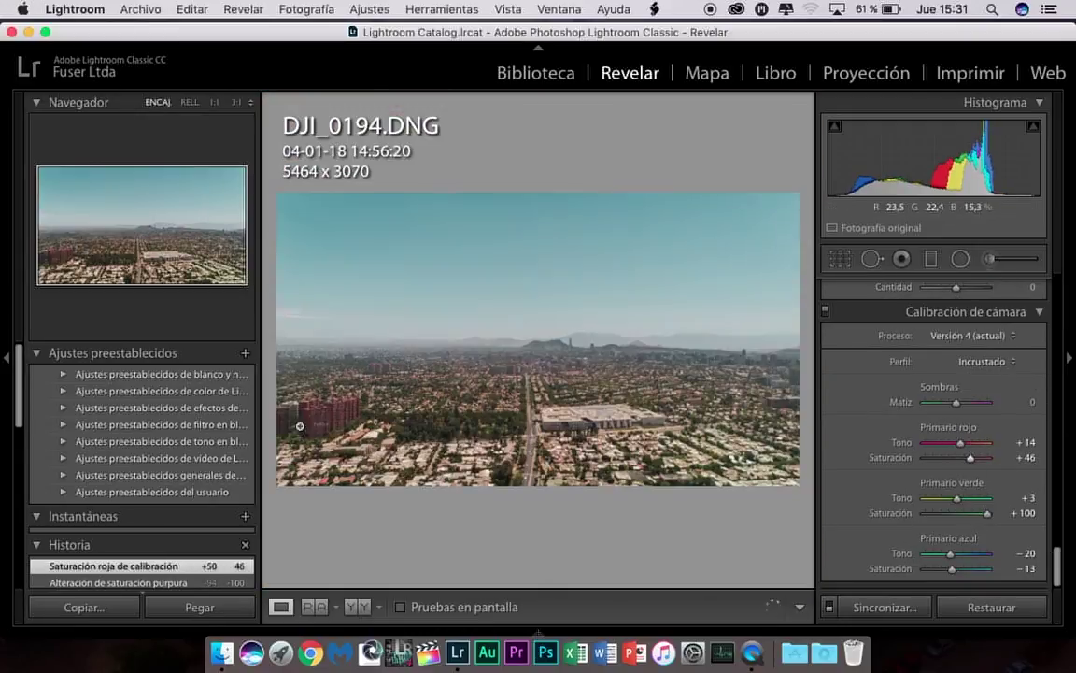
click(384, 384)
drag(962, 457, 960, 456)
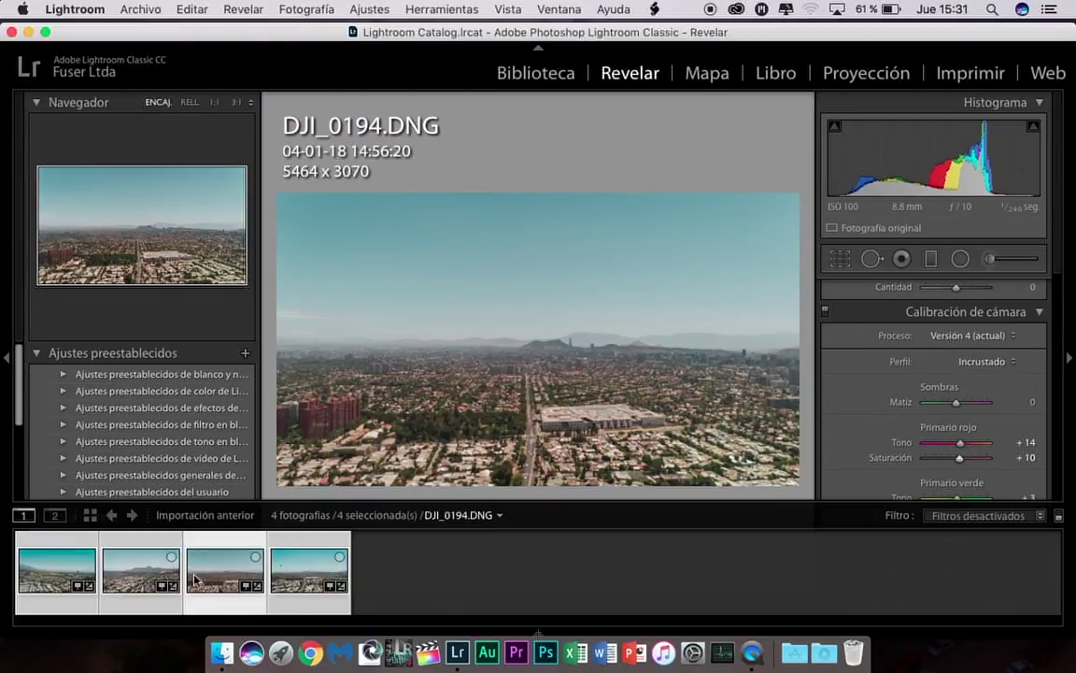
Step: Warm DJI_0198 to about 7,812 K and enable chromatic aberration removal, comparing on the balloon
drag(955, 352, 963, 367)
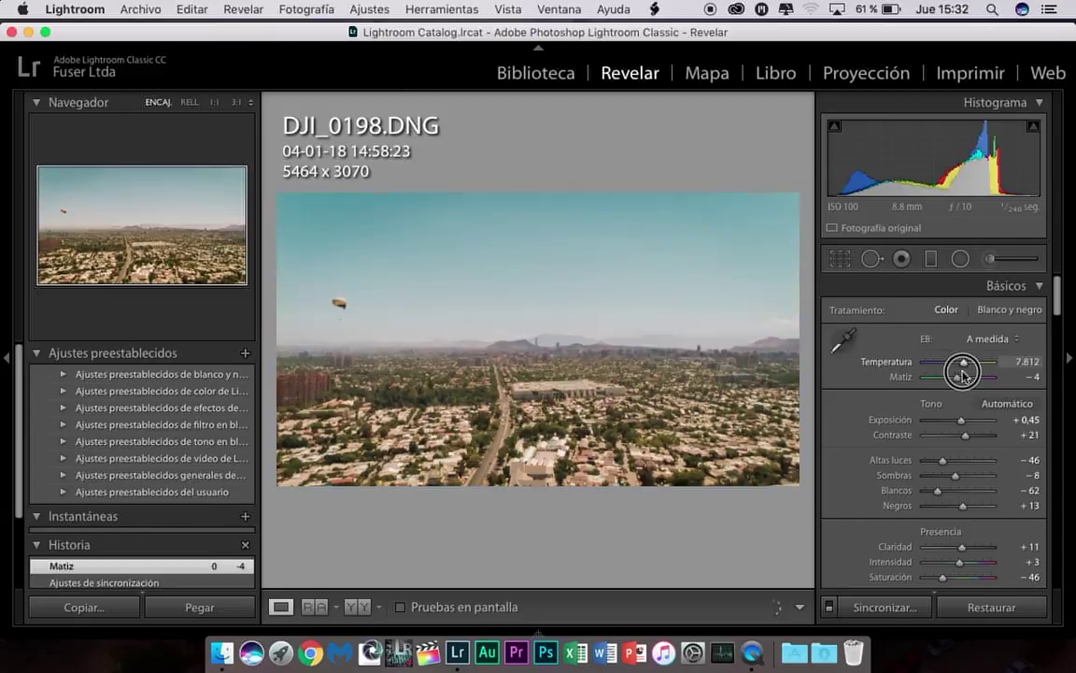
click(338, 304)
drag(1056, 297, 1056, 454)
click(835, 384)
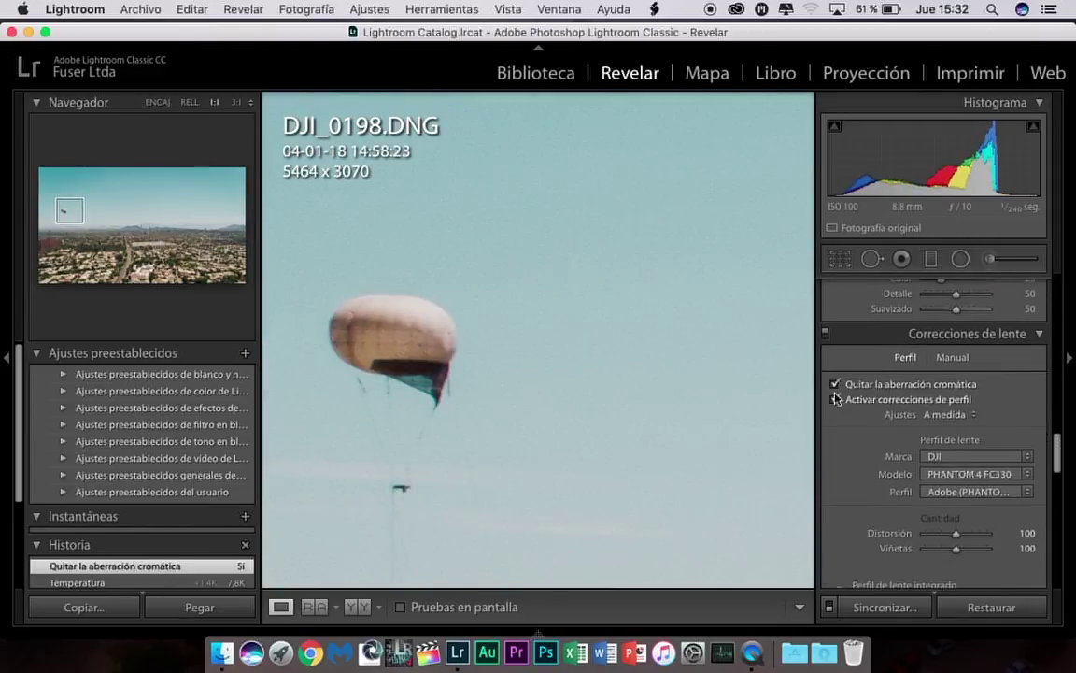
click(836, 384)
click(835, 384)
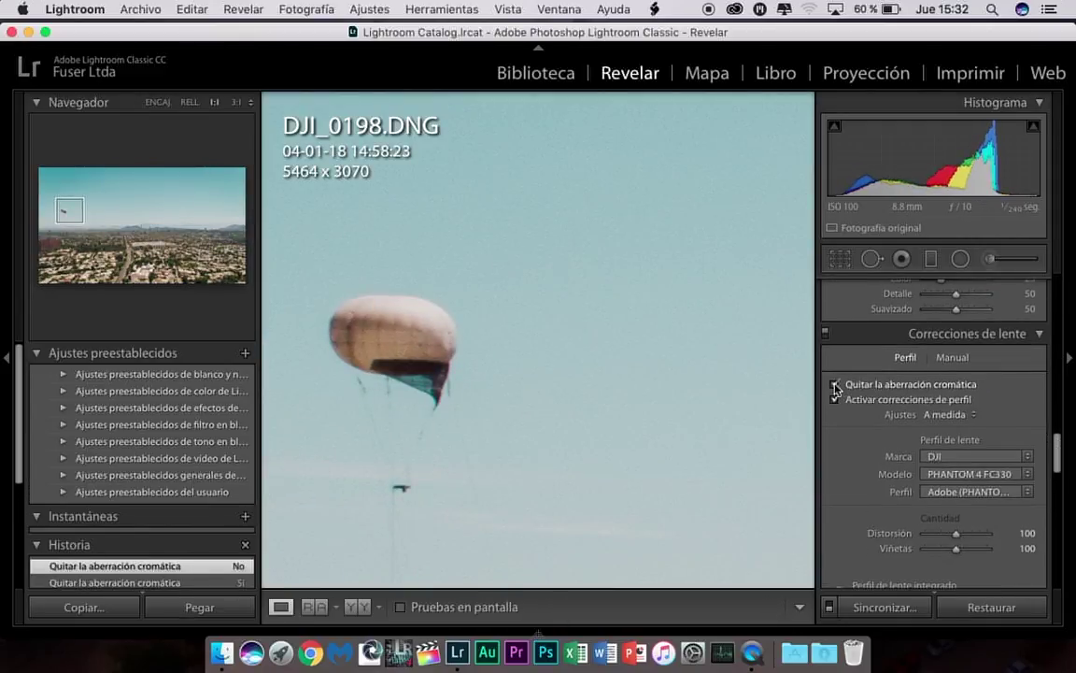
click(835, 384)
drag(672, 434, 380, 367)
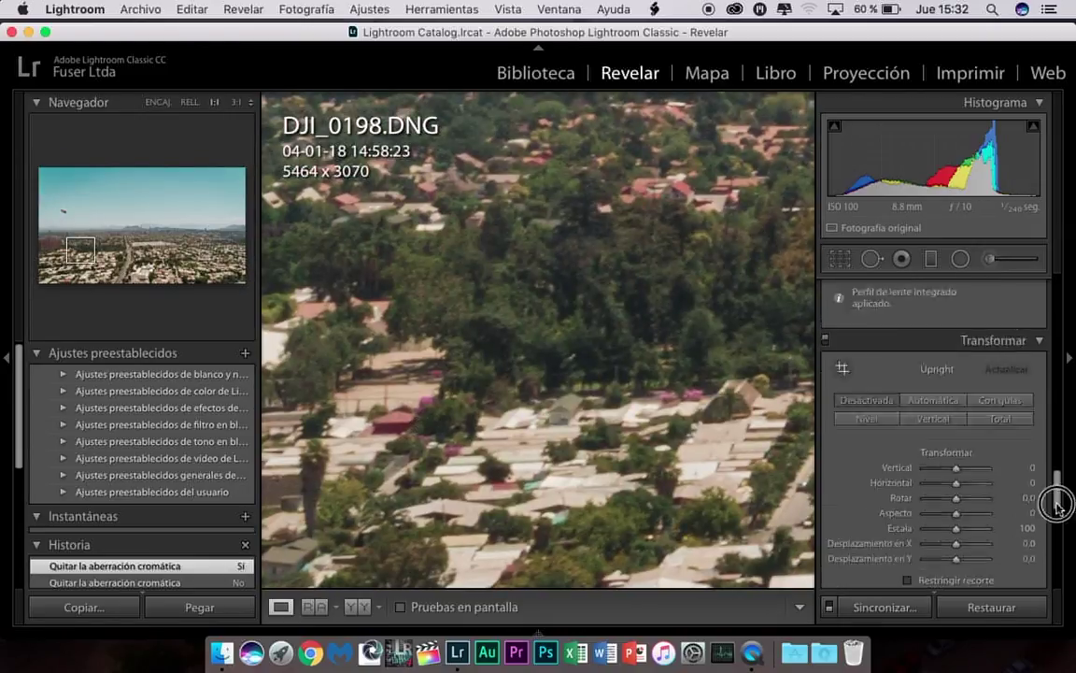
Step: Lower the red primary saturation to about −5 and purple saturation to −14
drag(1056, 453, 1056, 561)
drag(955, 458, 955, 458)
drag(1056, 565, 1056, 373)
mouse_move(959, 391)
mouse_down()
mouse_move(948, 391)
mouse_move(963, 390)
mouse_up()
key(z)
Step: Pull whites down to −100 and set highlights to −68
drag(893, 374, 931, 375)
drag(1056, 373, 1056, 533)
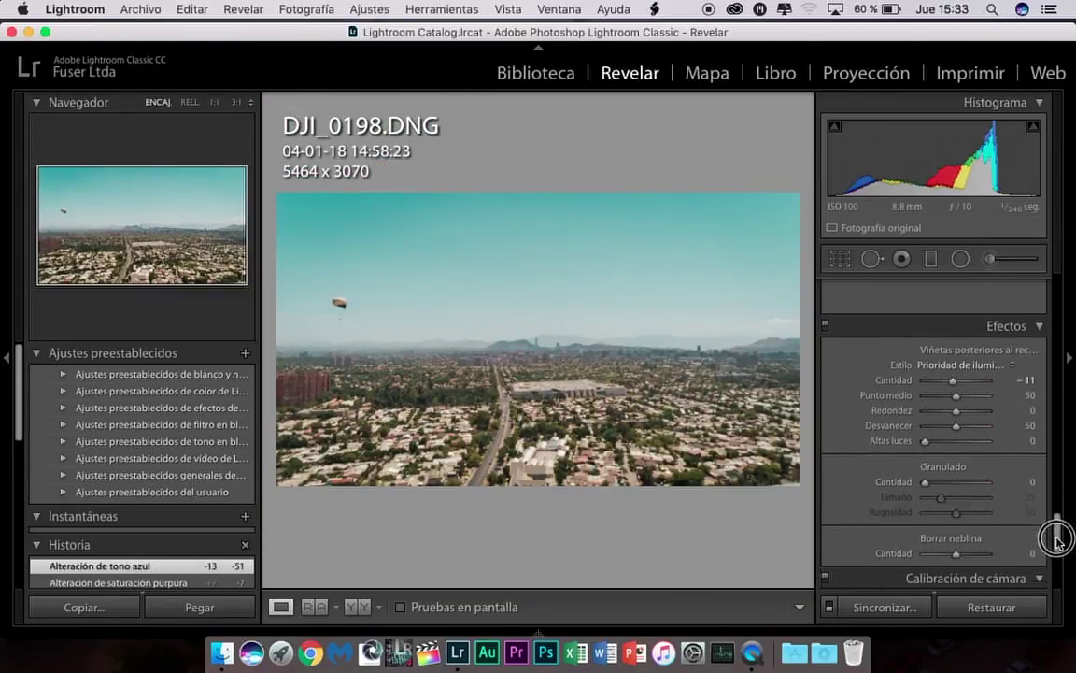
drag(958, 375, 955, 376)
scroll(949, 467, up, 10)
mouse_move(939, 490)
mouse_down()
mouse_move(923, 490)
mouse_move(939, 461)
mouse_up()
drag(1058, 291, 1057, 562)
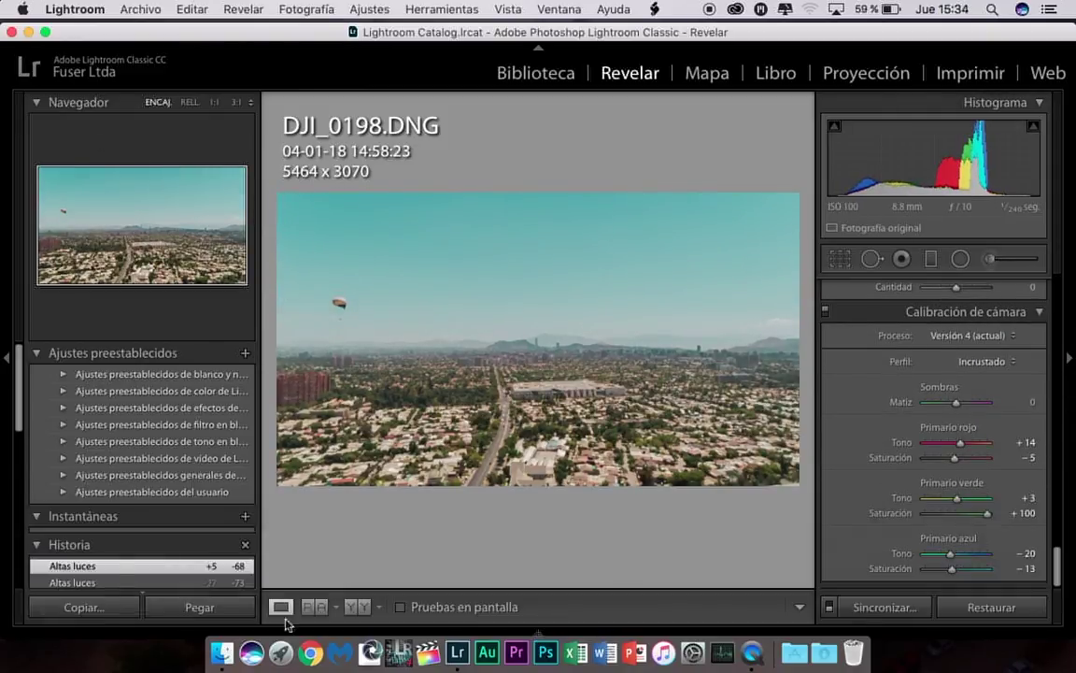
click(140, 9)
Step: Export the 4 photos to a Desktop subfolder named 'tutorial editadas'
click(147, 213)
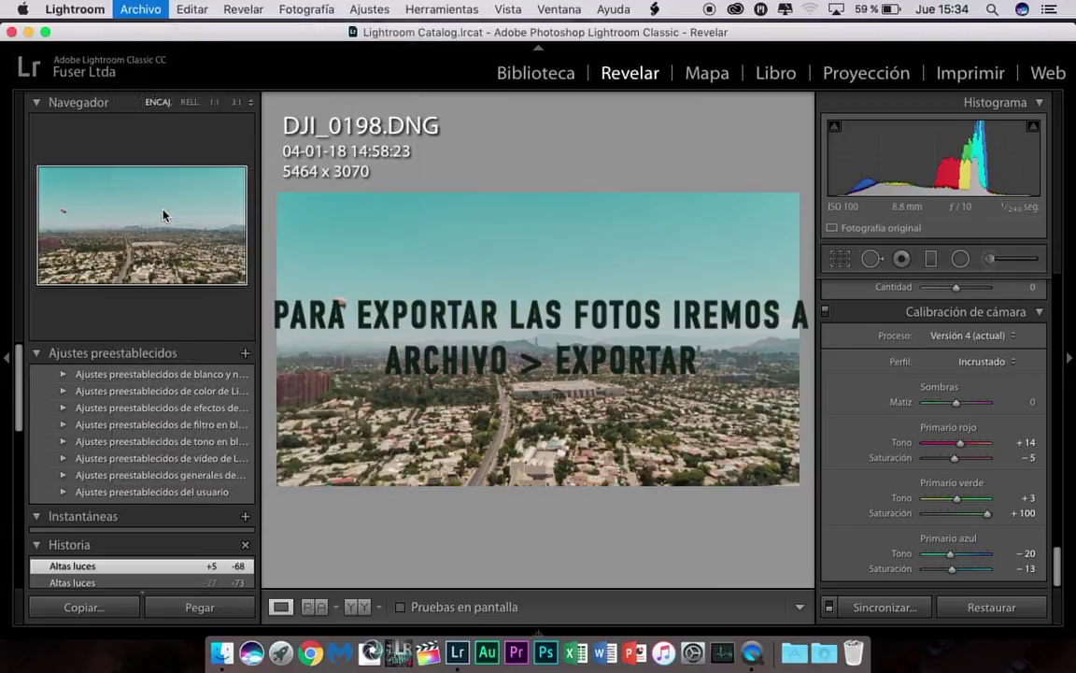
click(422, 159)
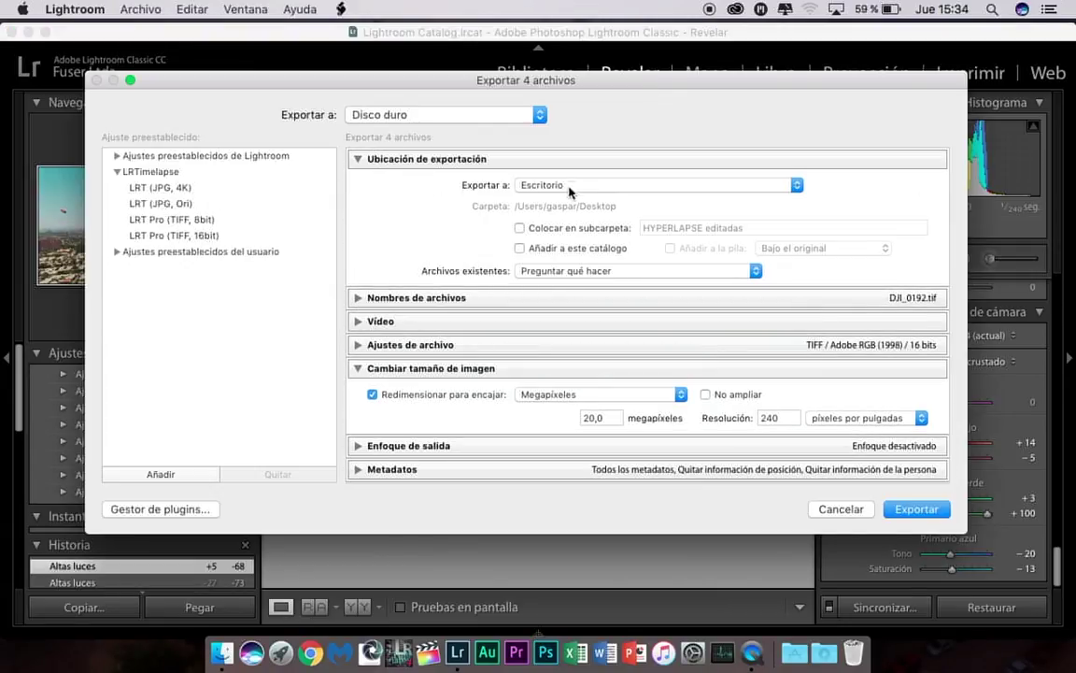
click(520, 227)
drag(738, 228, 642, 228)
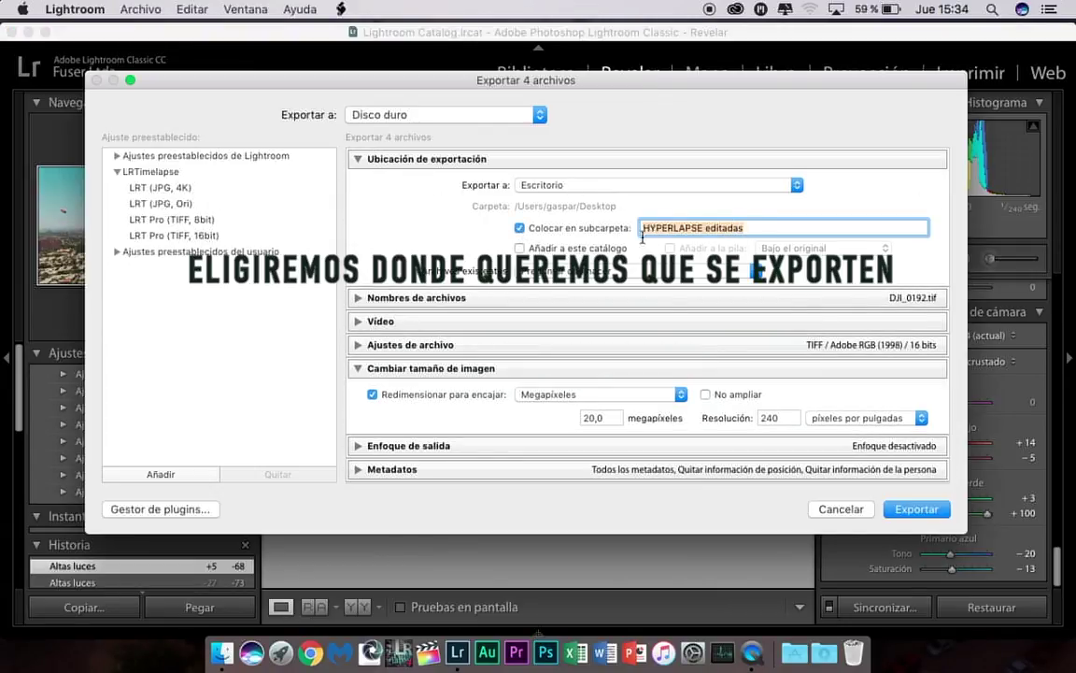
text(tutorial)
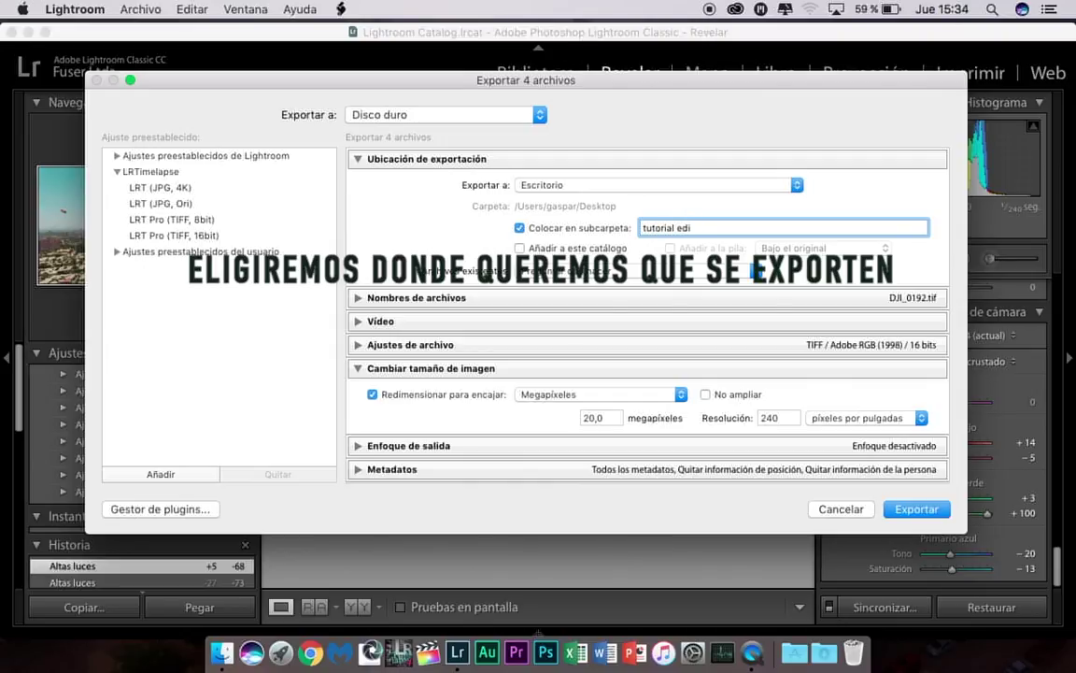
click(561, 185)
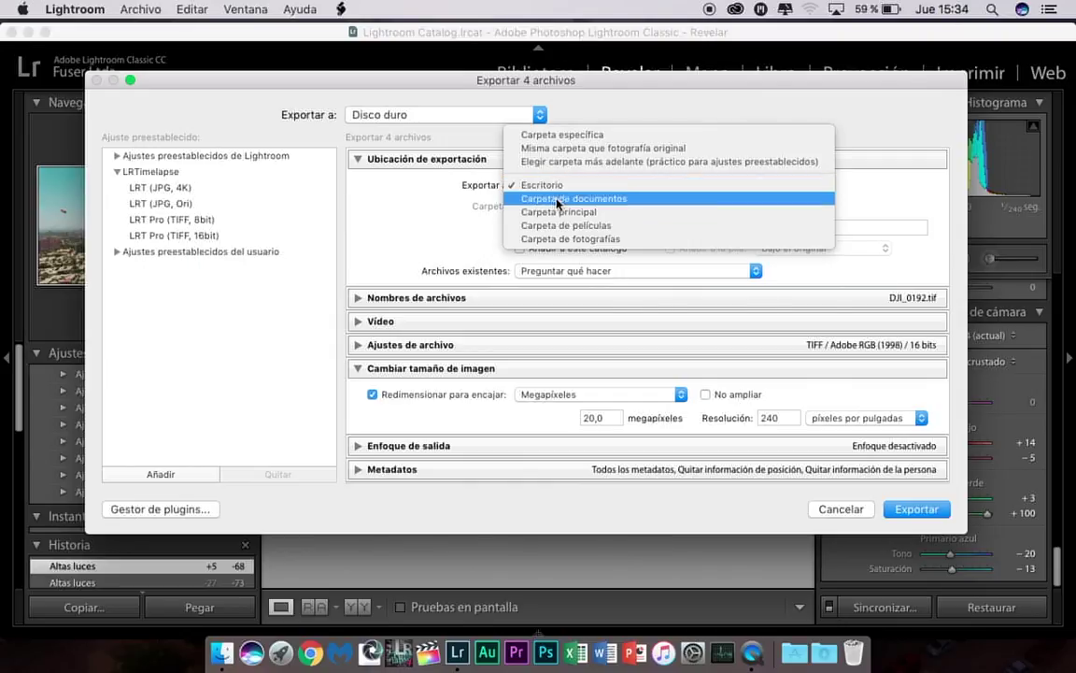
click(654, 185)
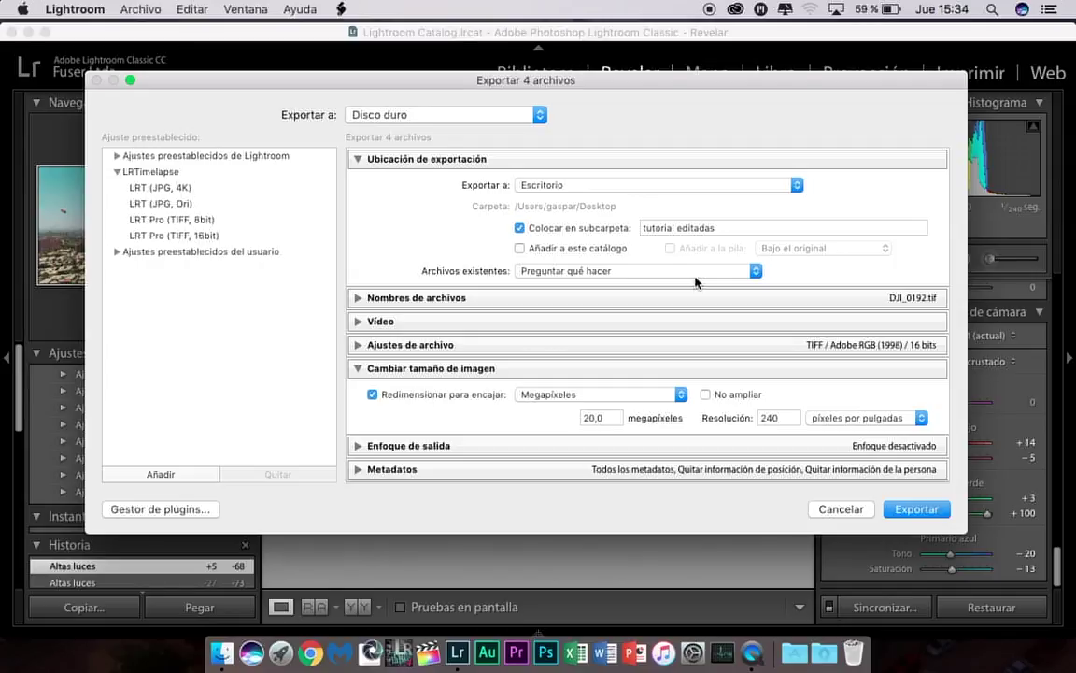
Step: Review the File Naming and Video sections, leaving the file format settings shown
click(368, 299)
click(358, 299)
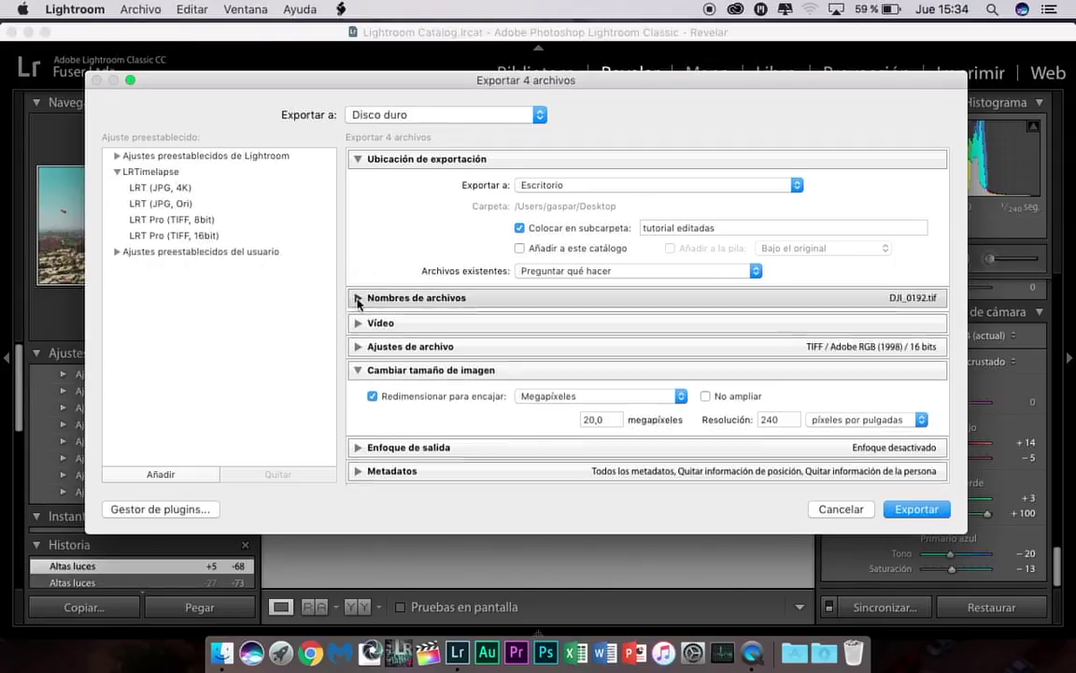
click(358, 322)
click(358, 321)
click(358, 345)
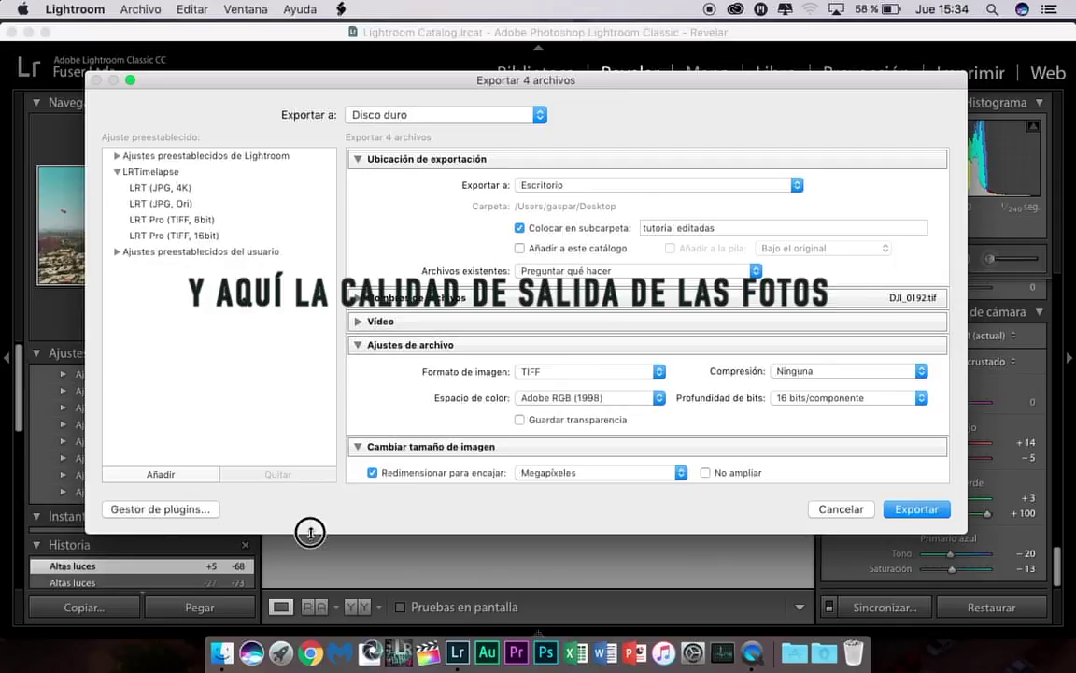
Step: Set the export format to uncompressed TIFF, Adobe RGB (1998), 16 bits per component
drag(310, 532, 312, 633)
click(560, 371)
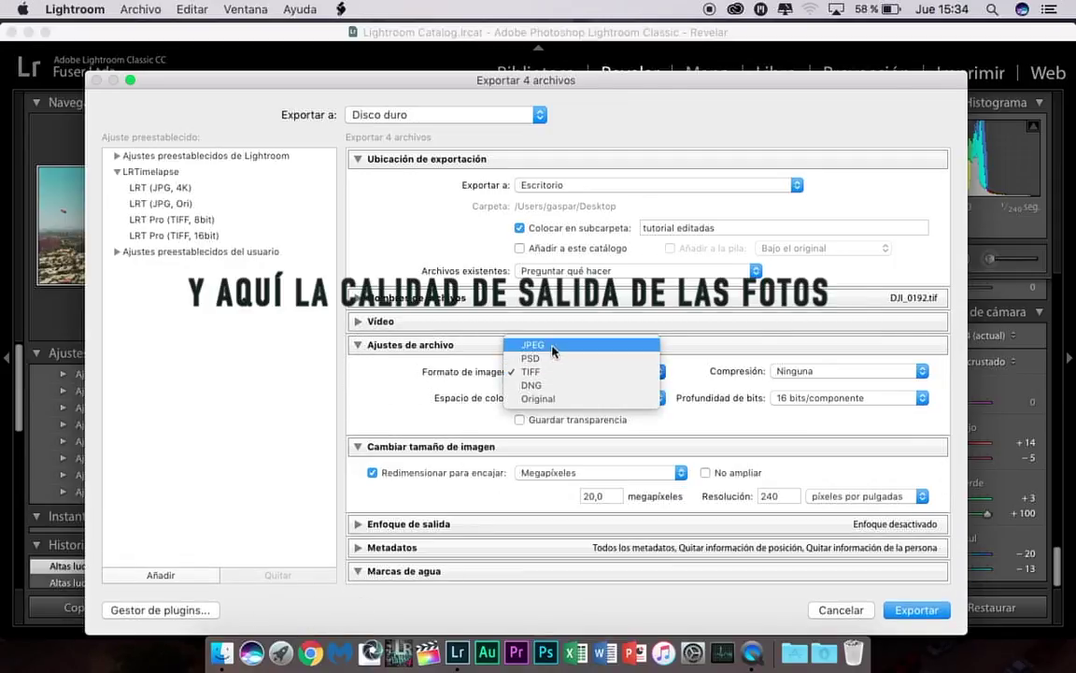
click(553, 345)
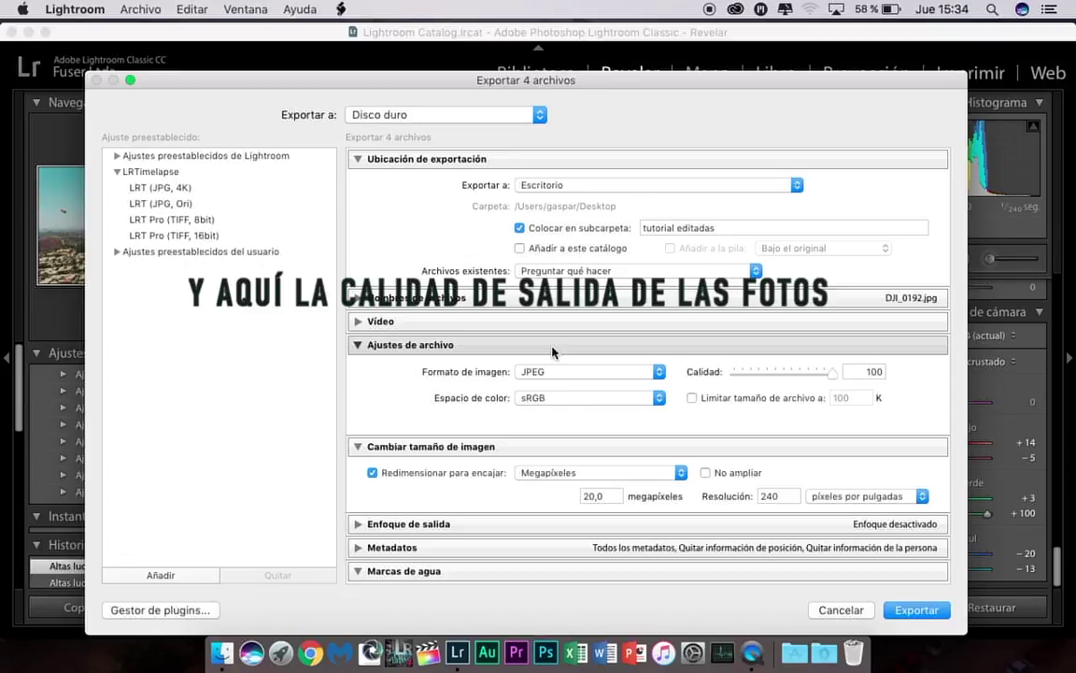
mouse_move(830, 376)
mouse_down()
mouse_move(736, 378)
mouse_move(800, 377)
mouse_move(754, 394)
mouse_move(817, 377)
mouse_move(758, 380)
mouse_move(831, 374)
mouse_up()
click(616, 373)
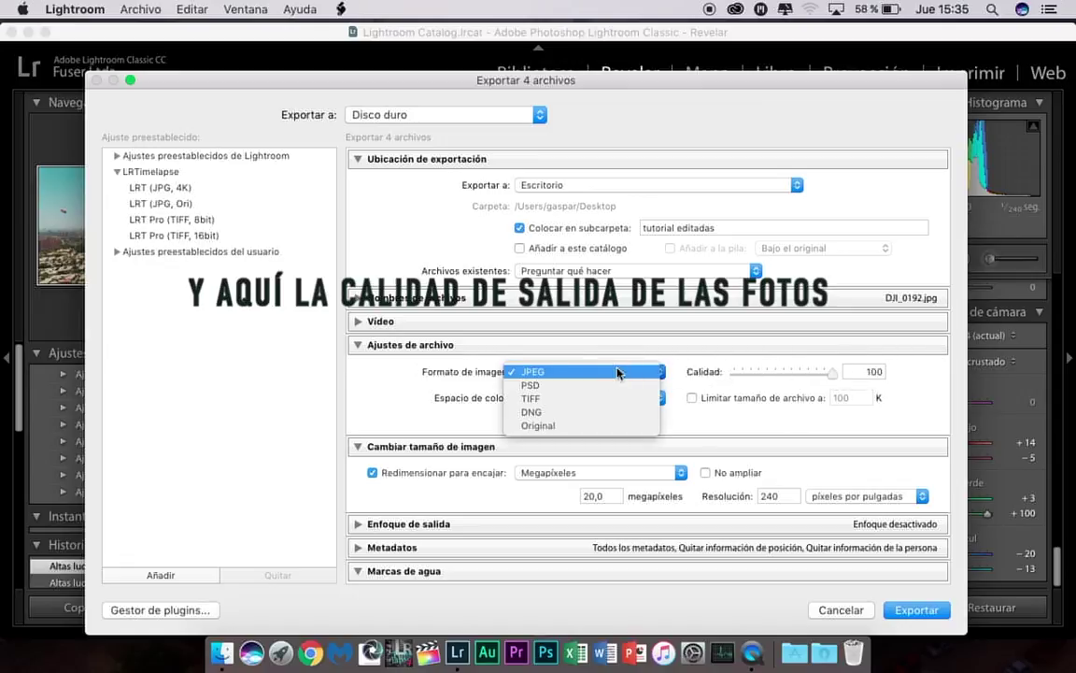
click(579, 398)
click(580, 397)
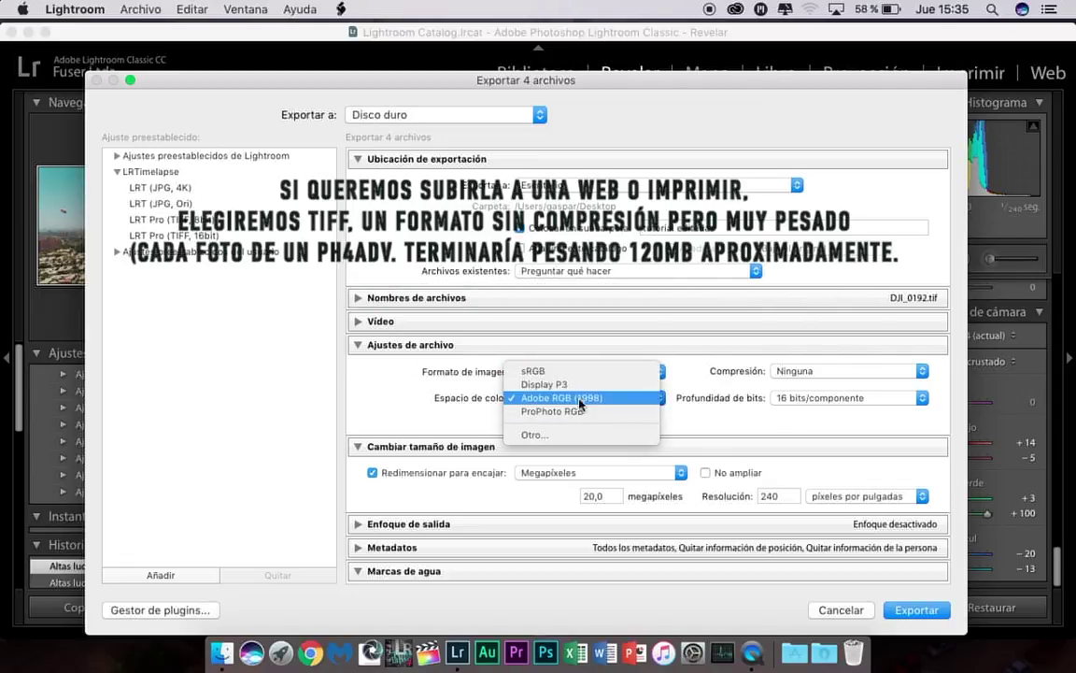
click(579, 398)
click(797, 371)
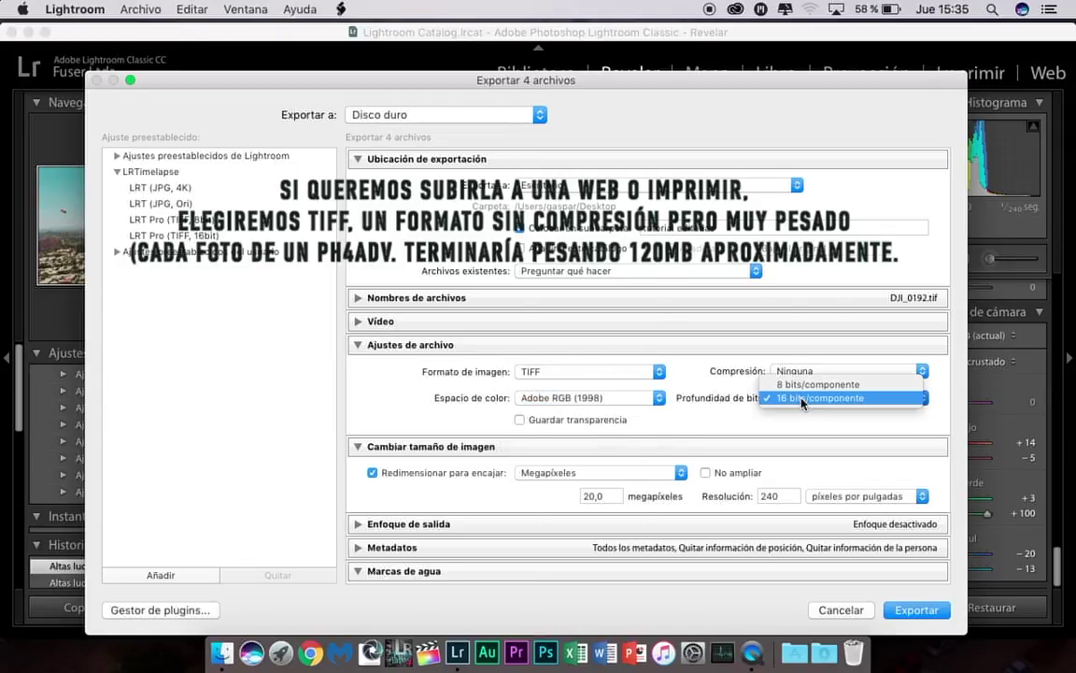
click(796, 371)
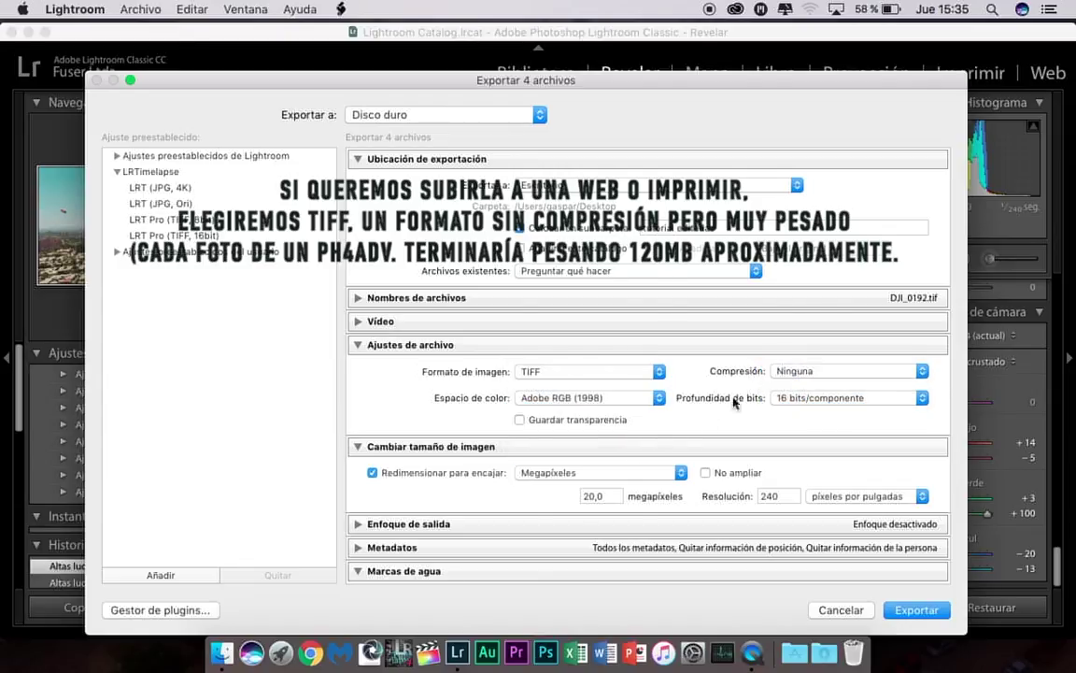
Step: Collapse the location, file and resize sections and turn on watermarking
click(358, 159)
click(358, 229)
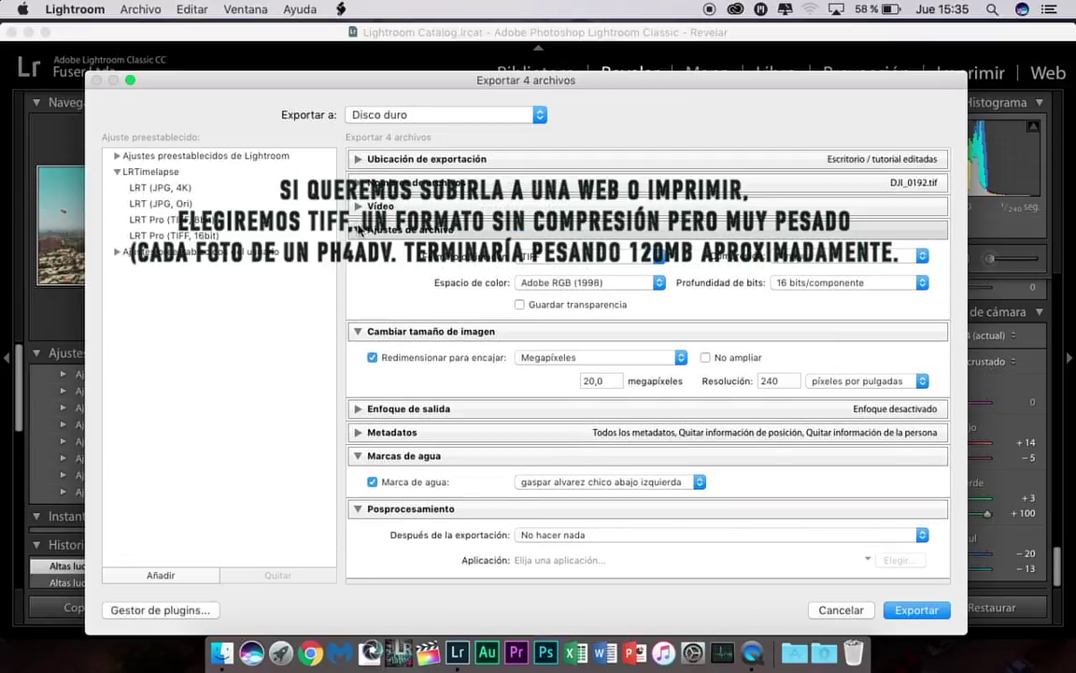
click(358, 283)
click(528, 351)
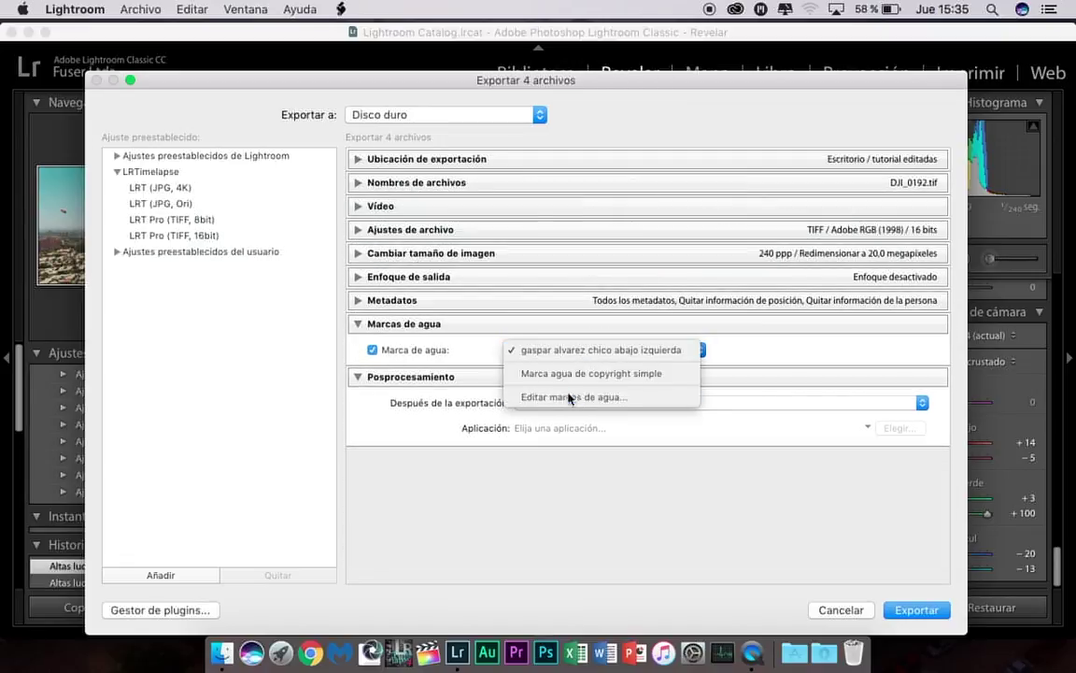
Step: Give the watermark shadow opacity 100 and offset 13 in the watermark editor
click(569, 398)
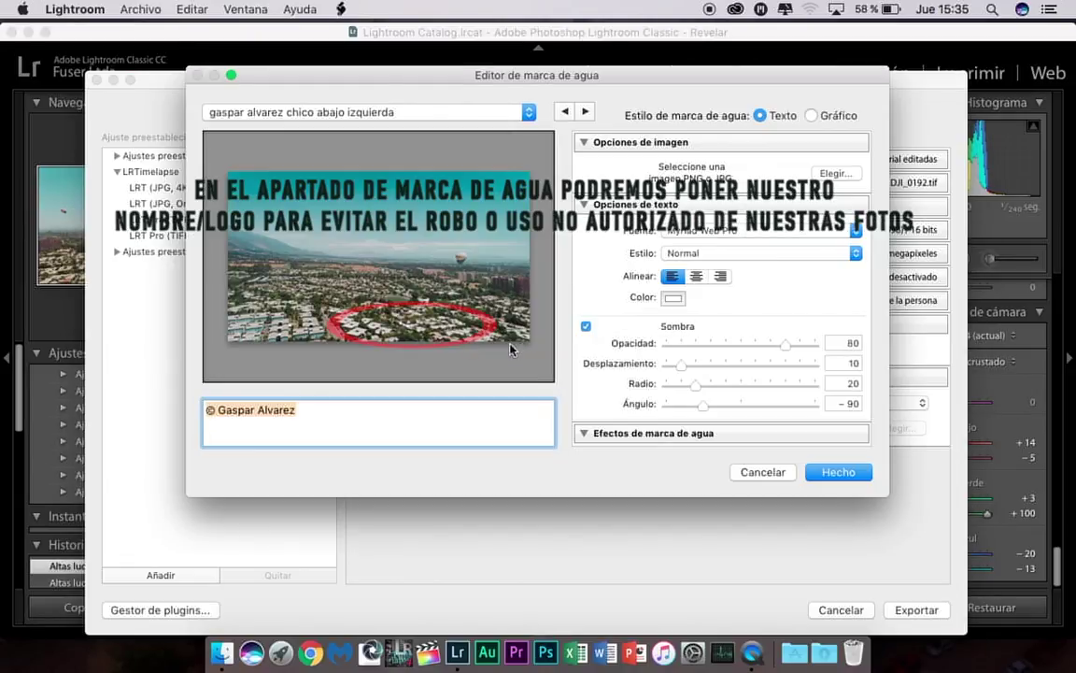
click(319, 409)
text(©tutorial)
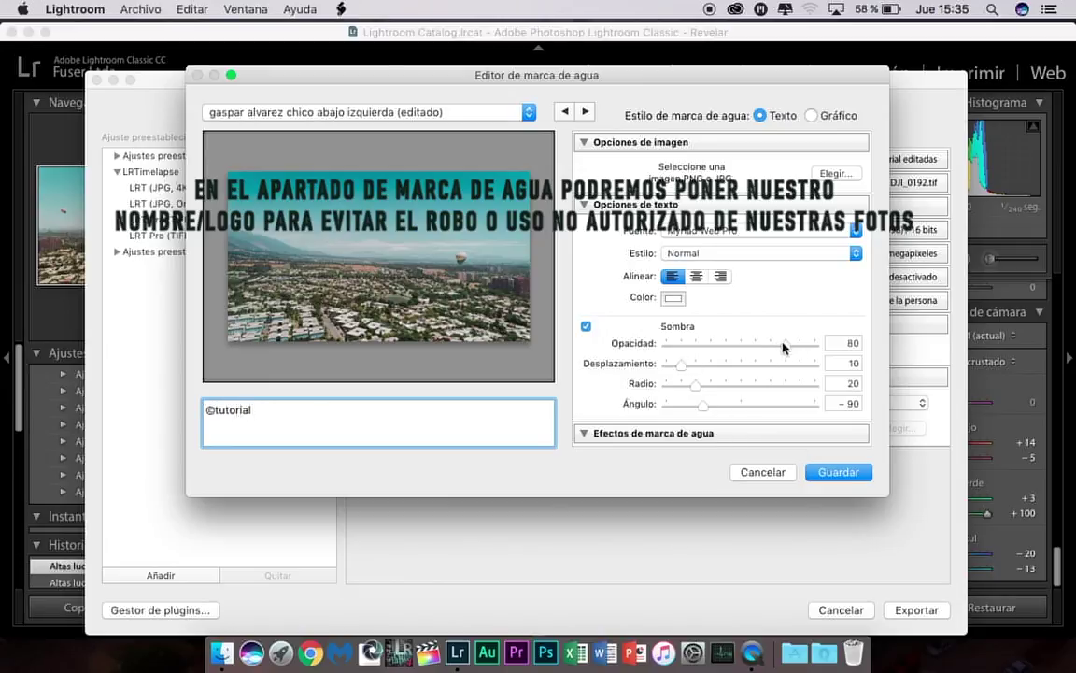
click(393, 112)
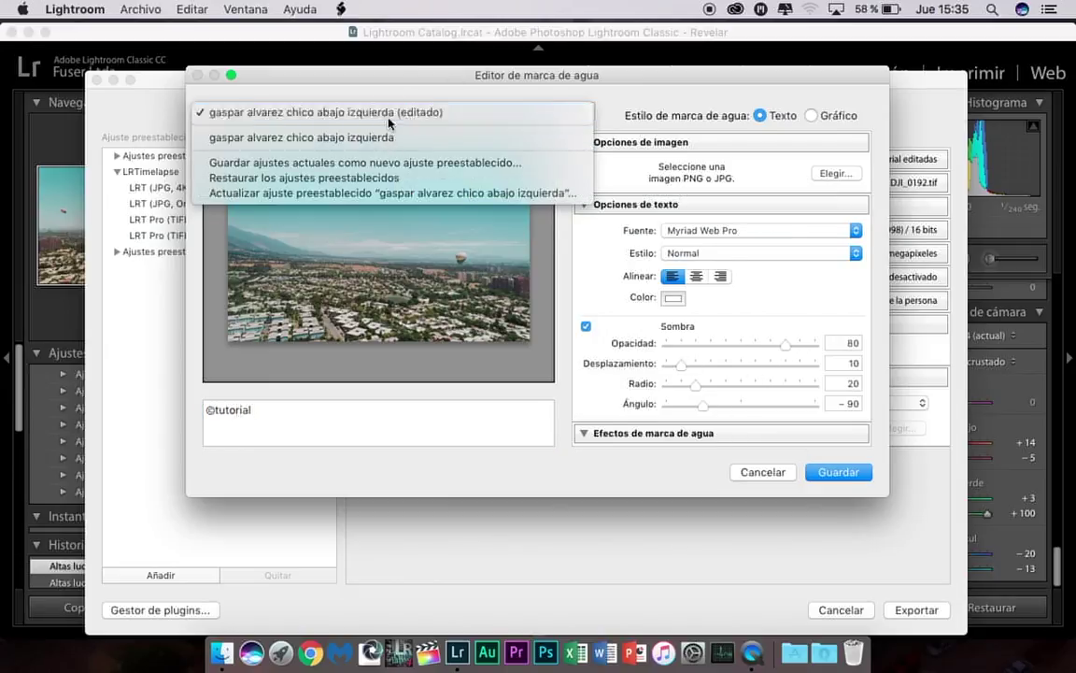
click(349, 107)
drag(784, 344, 819, 348)
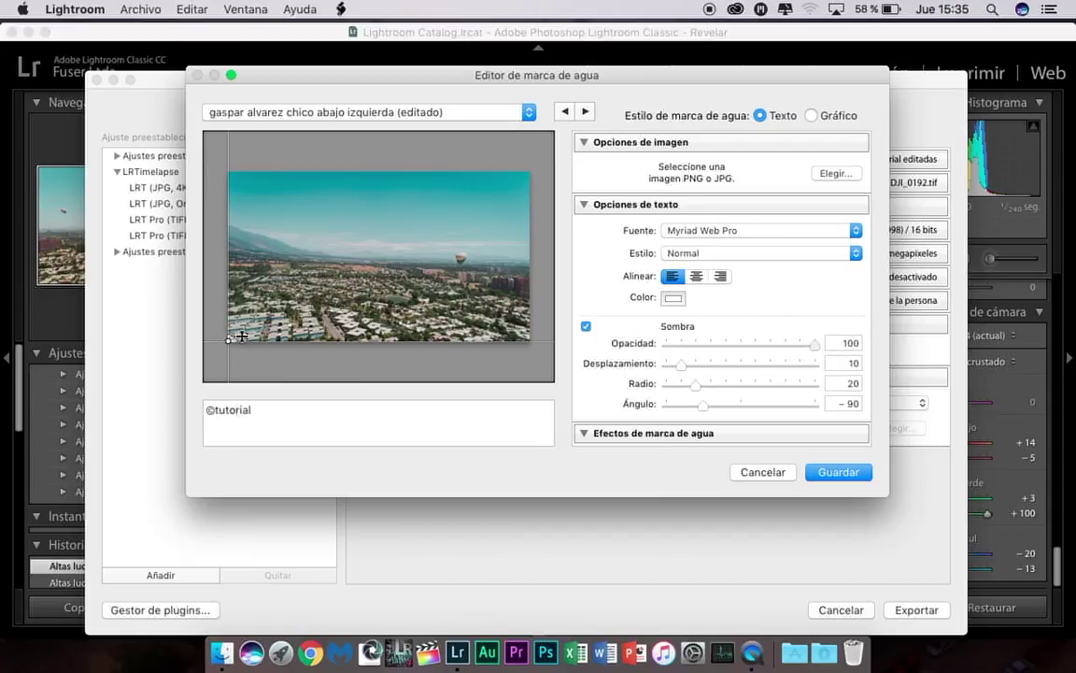
drag(241, 336, 752, 285)
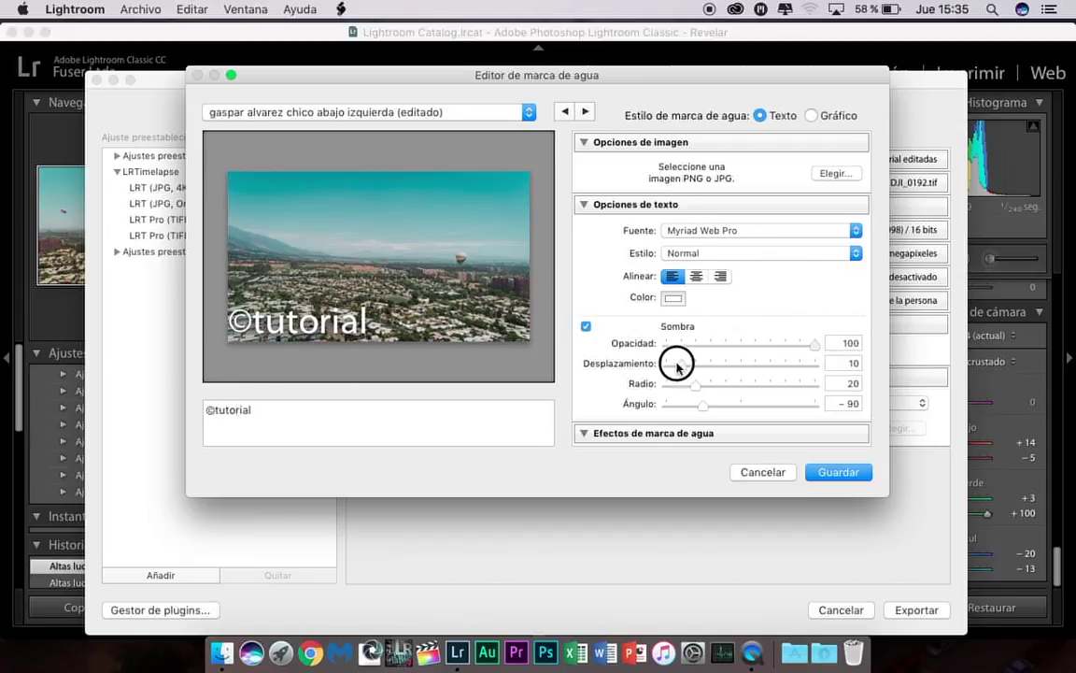
mouse_move(676, 365)
mouse_down()
mouse_move(665, 355)
mouse_move(836, 345)
mouse_move(680, 378)
mouse_move(860, 377)
mouse_up()
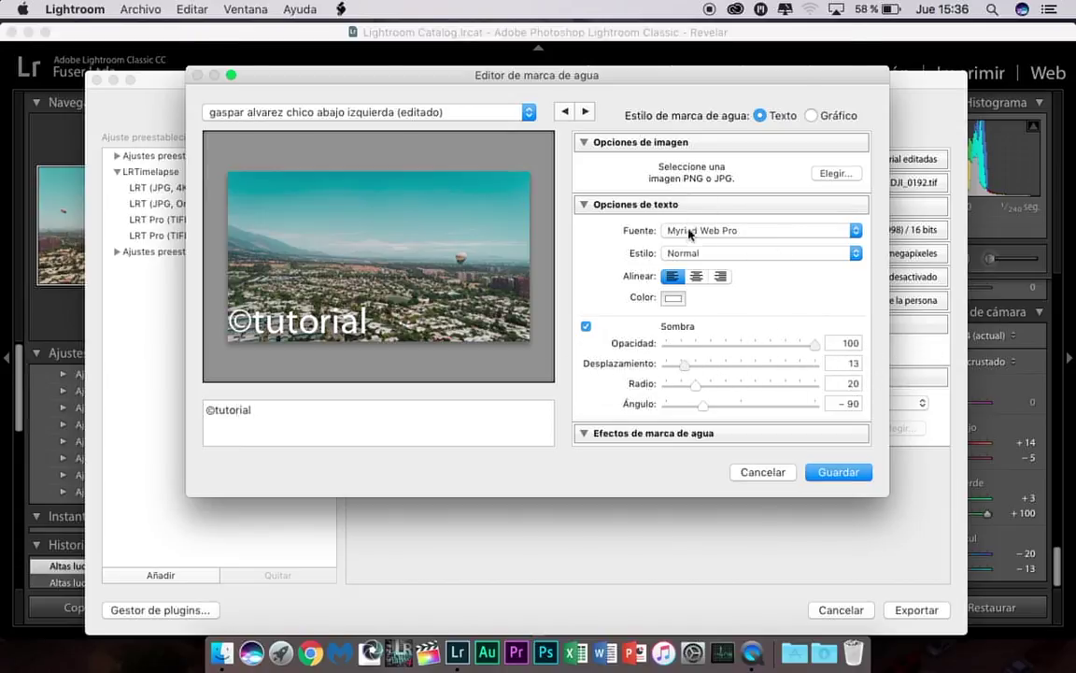
Step: Set the watermark font to Adobe Clean after trying Trattatello
click(699, 231)
click(689, 539)
click(681, 231)
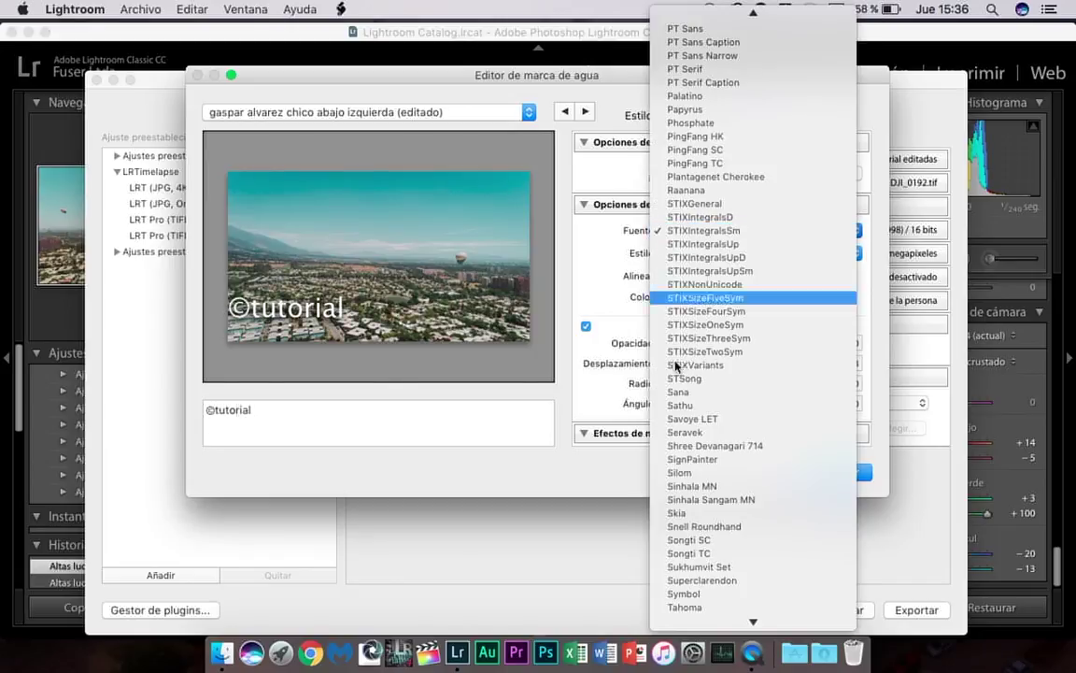
scroll(681, 373, down, 5)
click(681, 499)
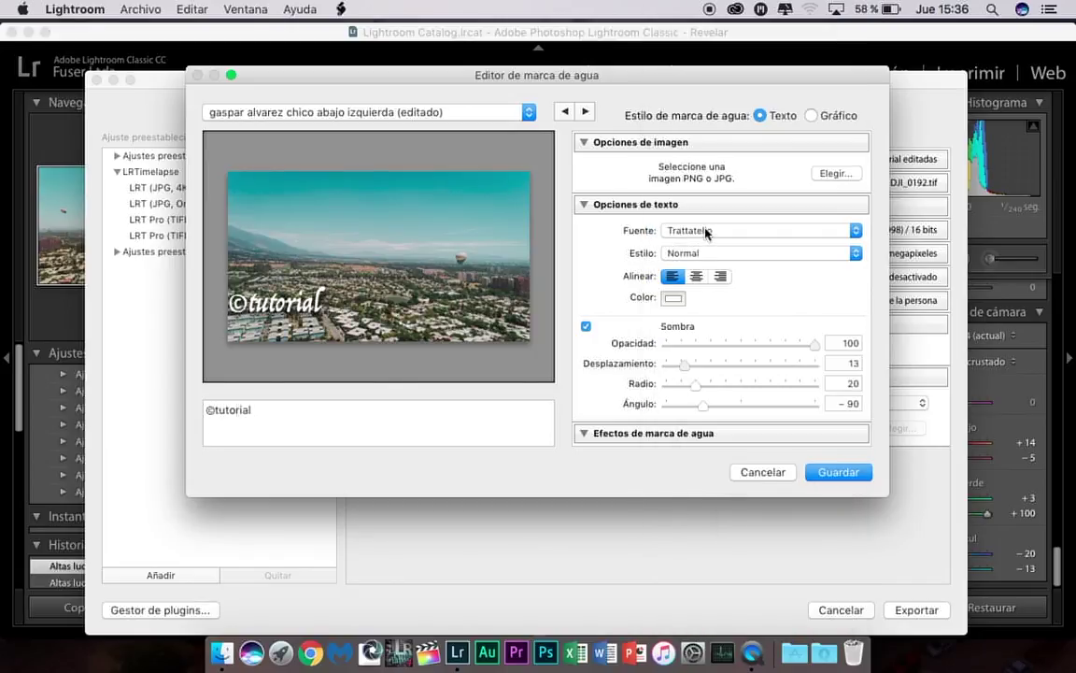
click(708, 232)
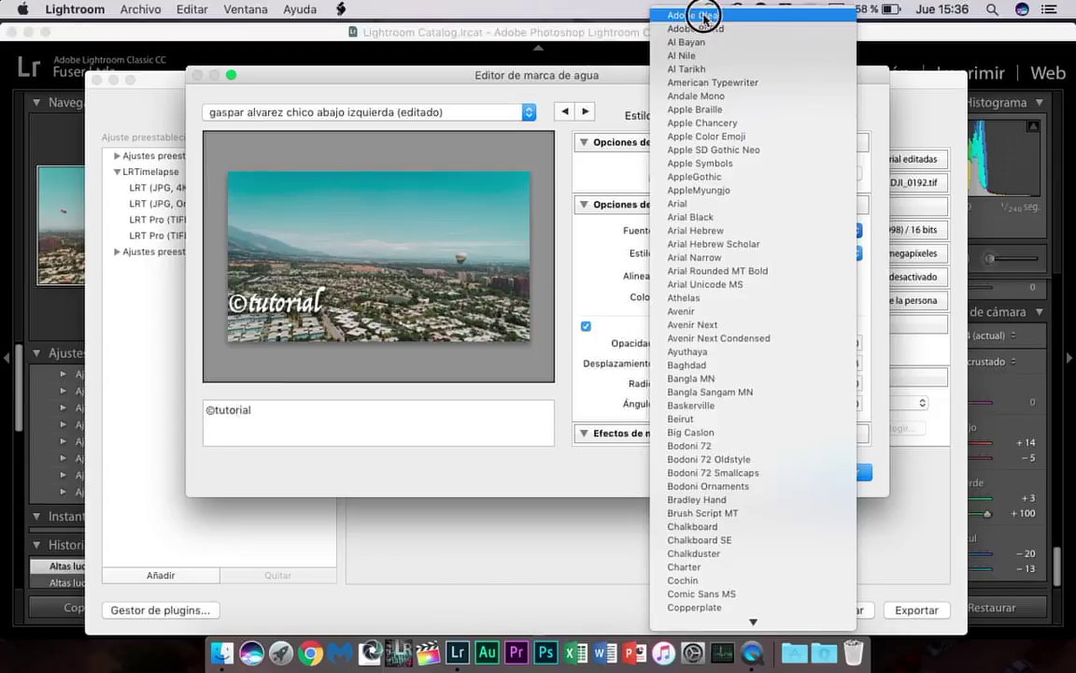
click(728, 13)
Step: Shrink the watermark to a small bottom-left mark and replace its text with the owner's copyright name
drag(344, 291, 290, 323)
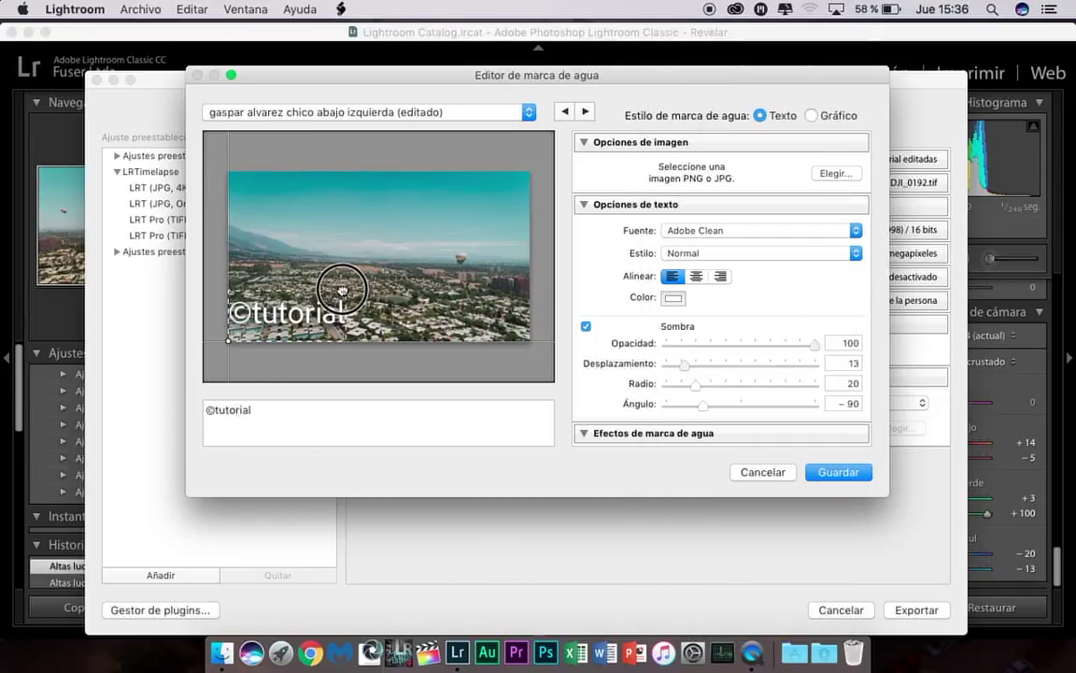
click(264, 411)
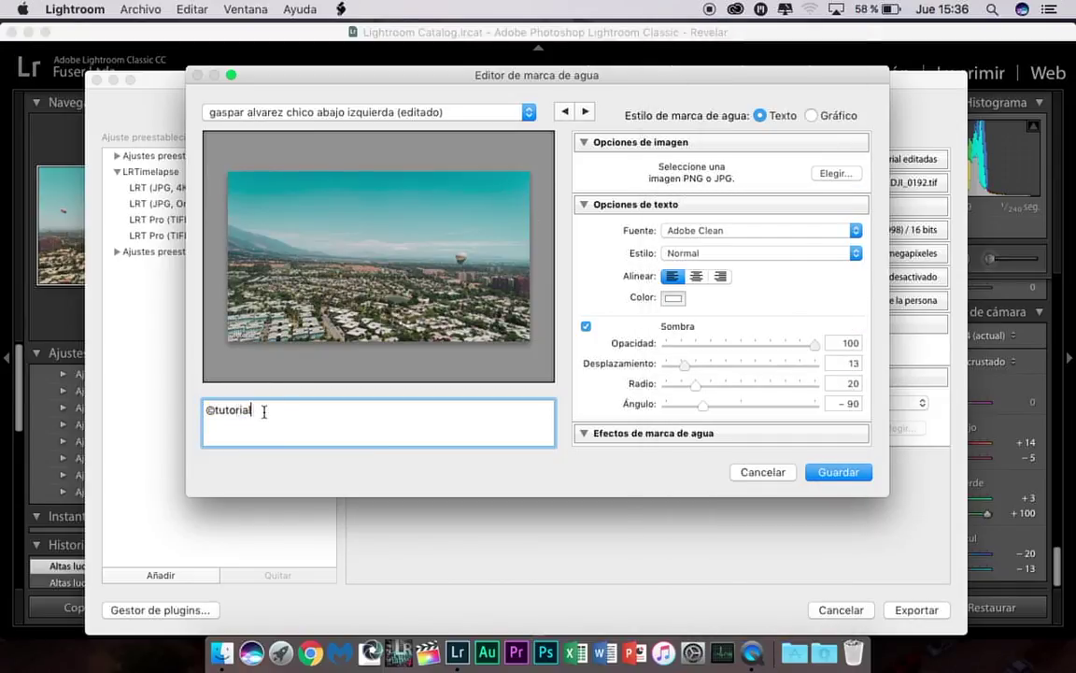
key(super+z)
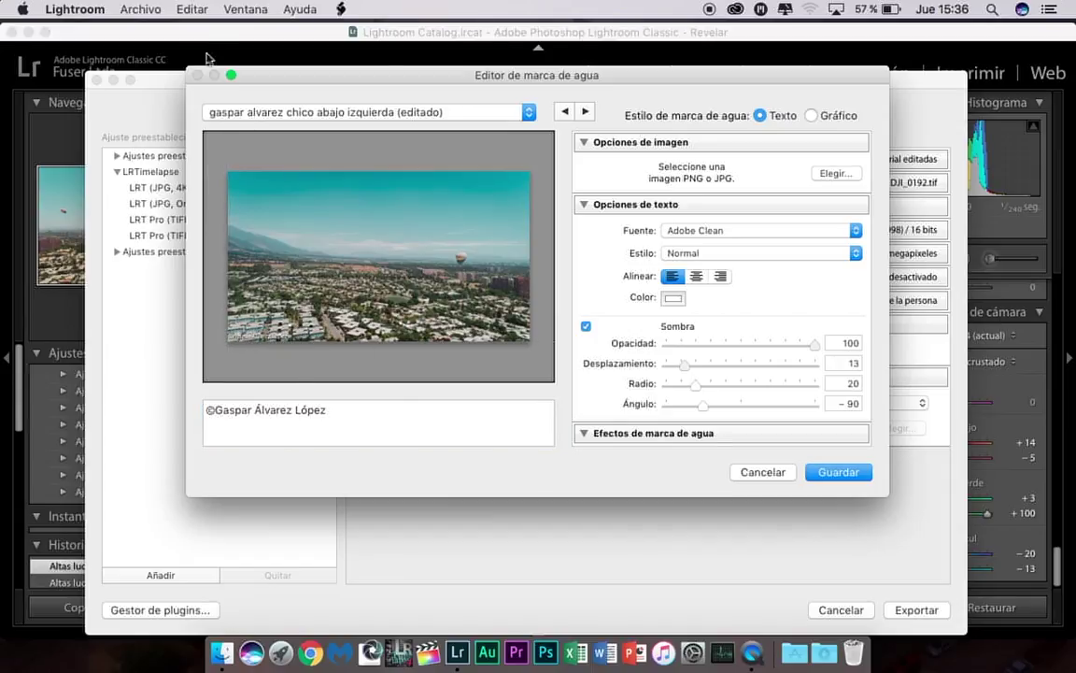
click(231, 75)
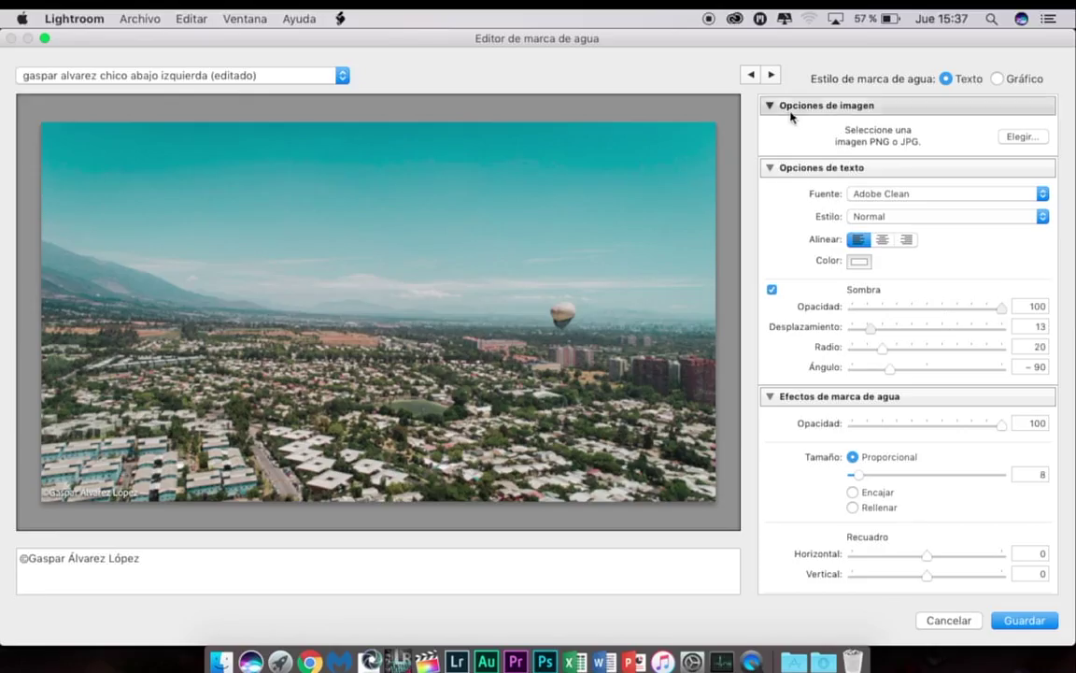
Step: Browse Downloads for a graphic watermark image, then cancel without choosing one
click(1021, 136)
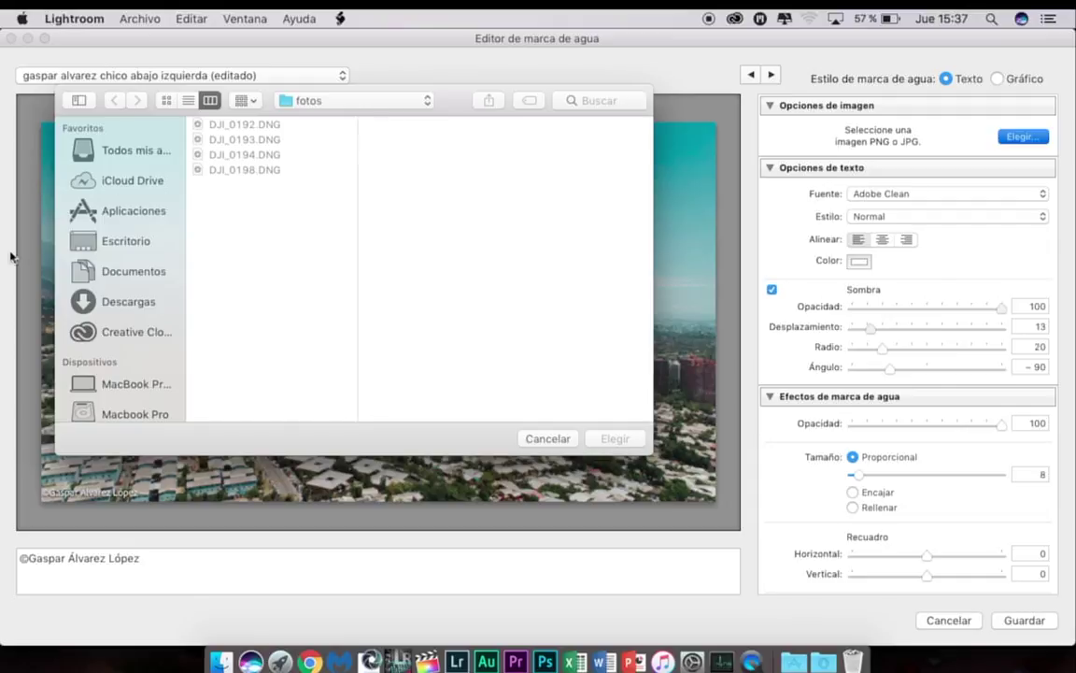
click(102, 301)
click(224, 316)
key(Down)
key(Down)
key(Down)
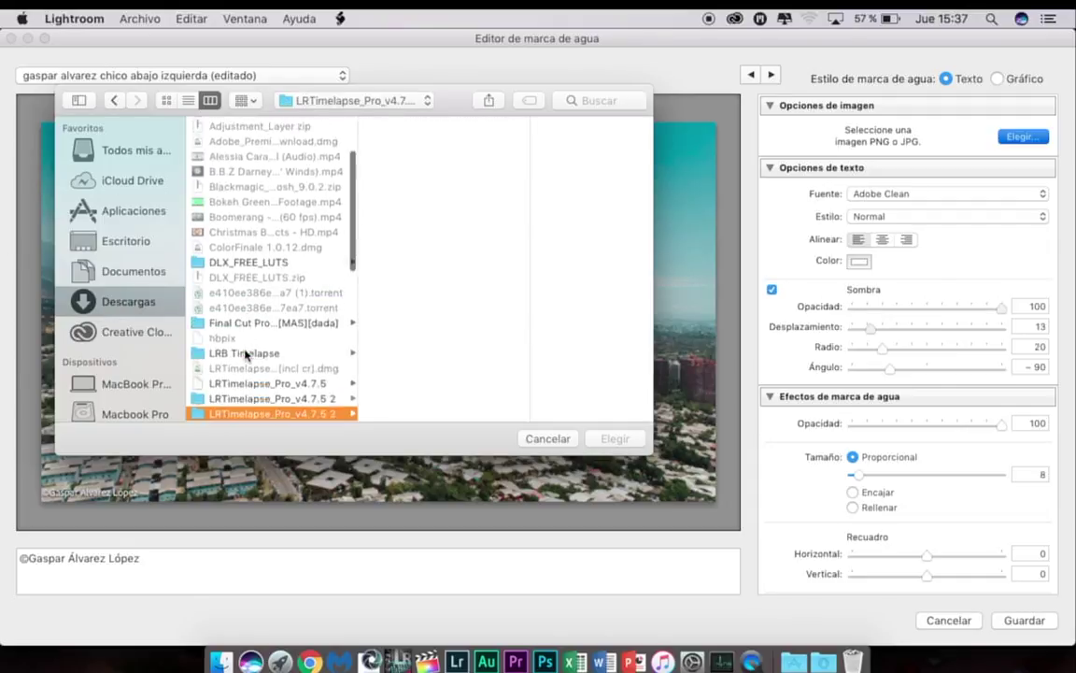
key(Down)
key(Down)
key(Down)
key(Up)
key(Down)
key(Up)
key(Up)
key(Up)
key(Up)
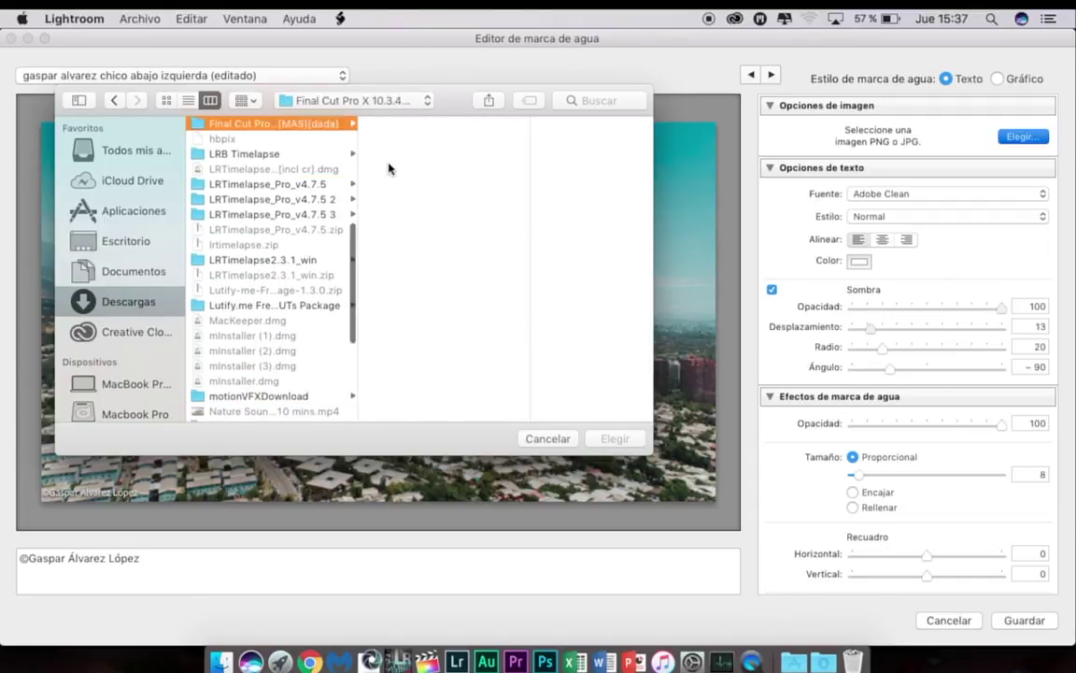
key(Up)
key(Up)
key(Up)
key(Escape)
Step: Save the watermark as the preset 'maca de agua 1'
click(1023, 621)
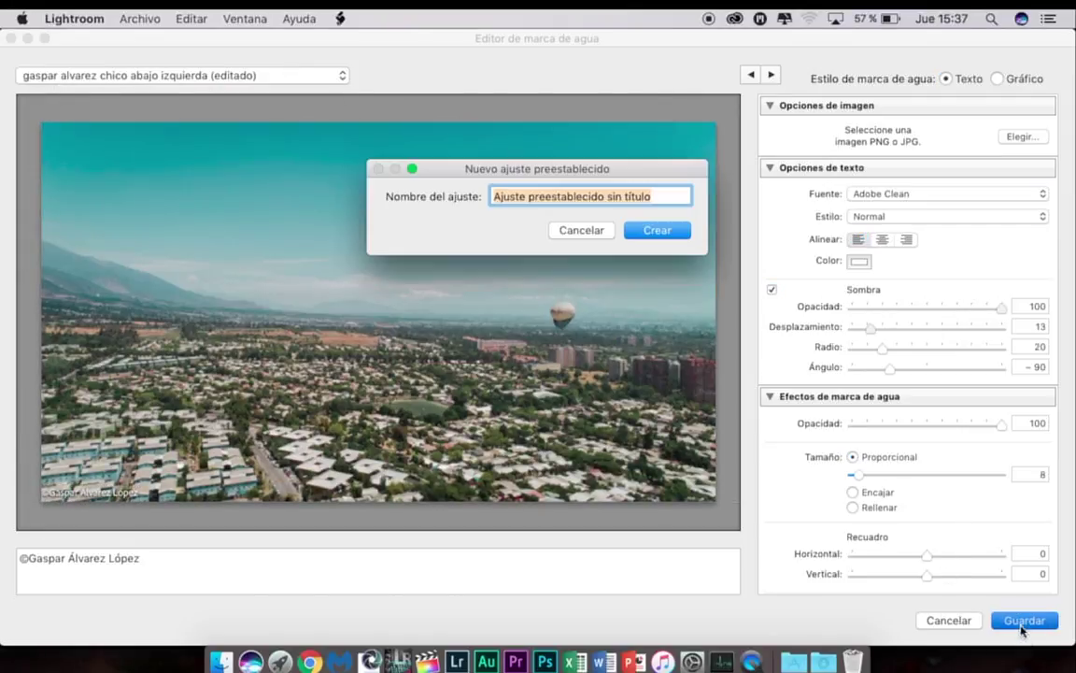
key(BackSpace)
text(maca de agua 1)
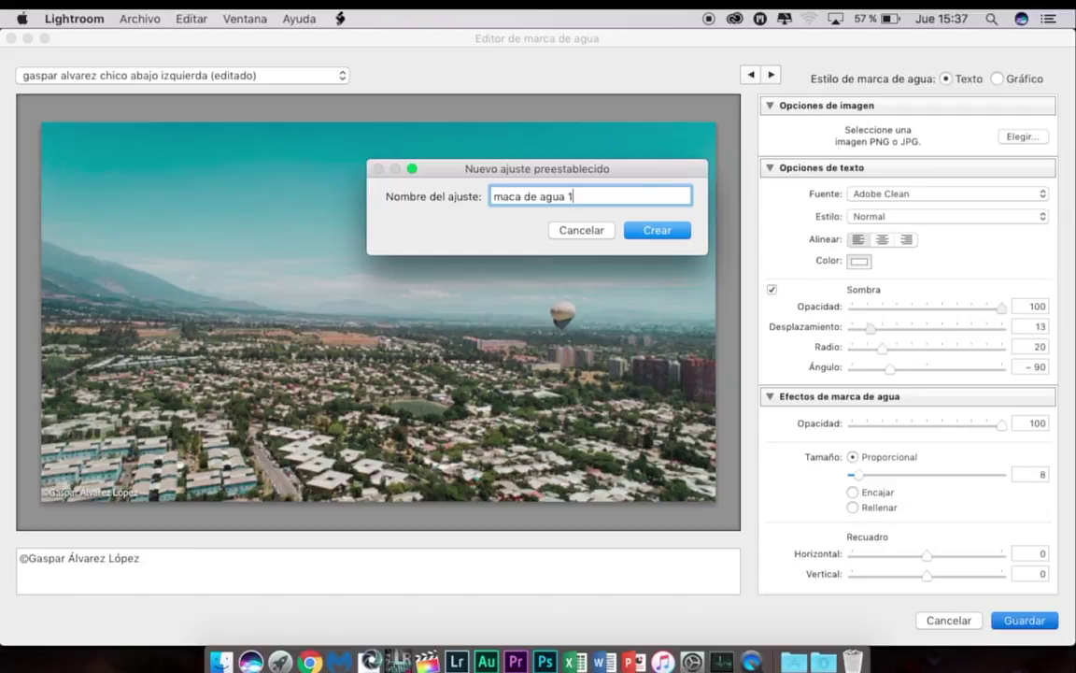
click(666, 234)
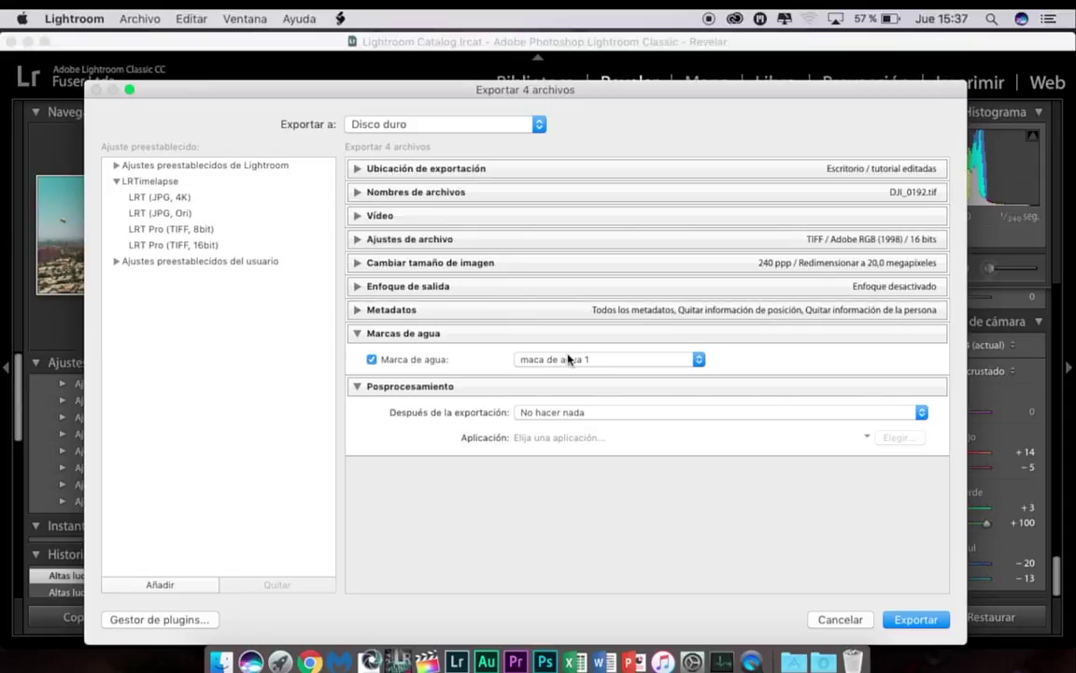
Step: Keep the 'maca de agua 1' watermark, export the four TIFFs, and check the export progress
click(530, 365)
click(420, 410)
click(909, 619)
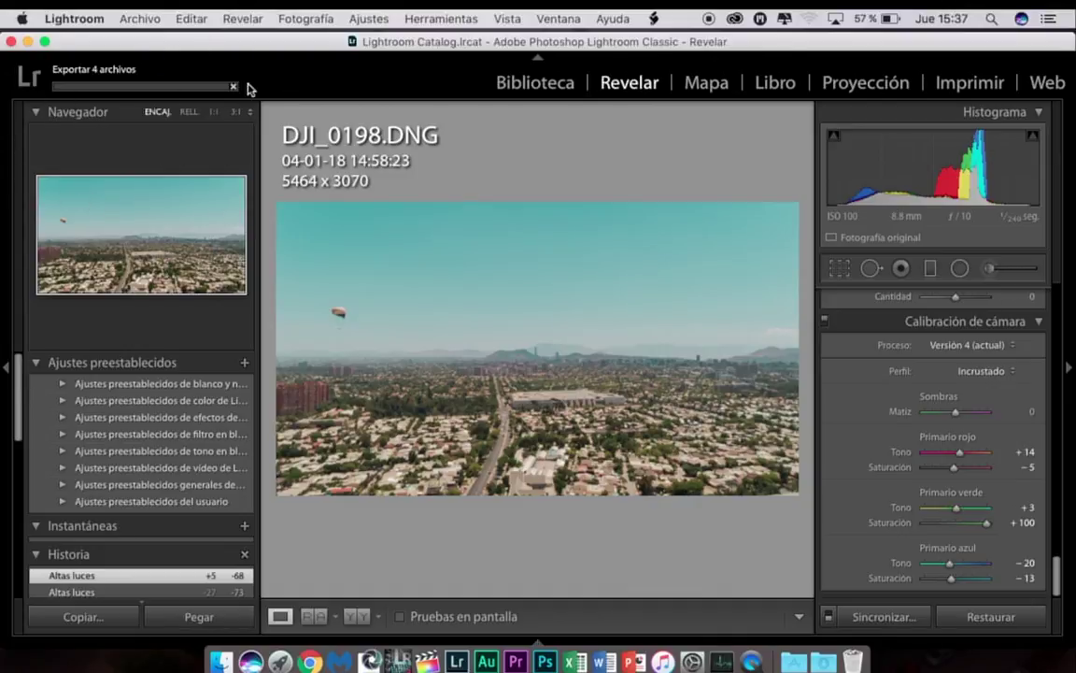
click(221, 99)
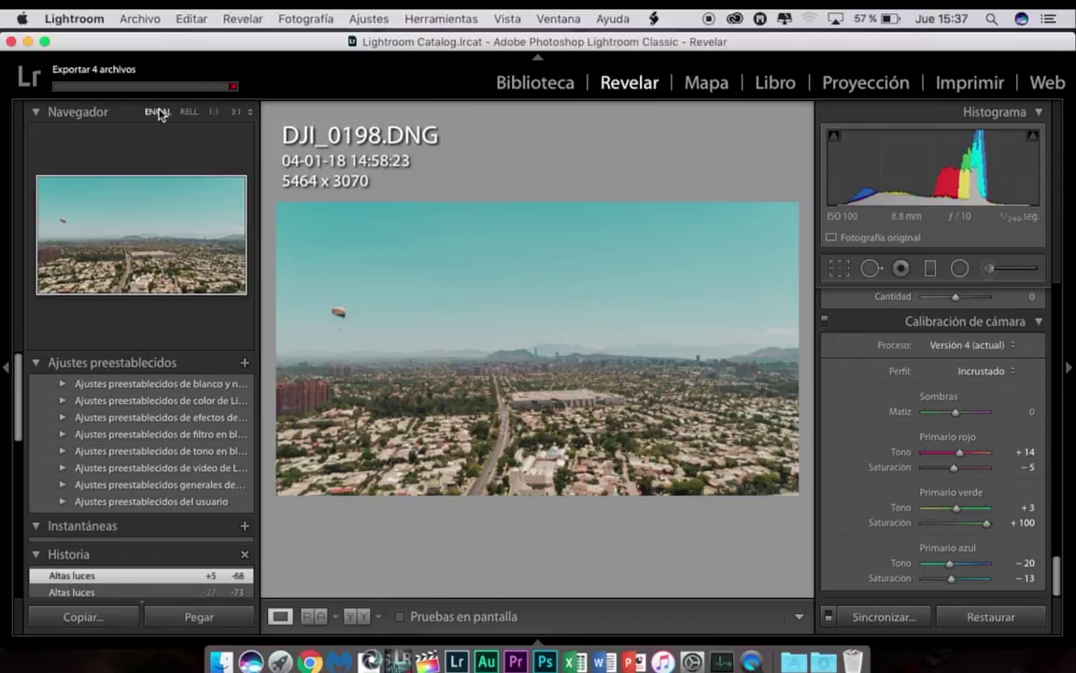